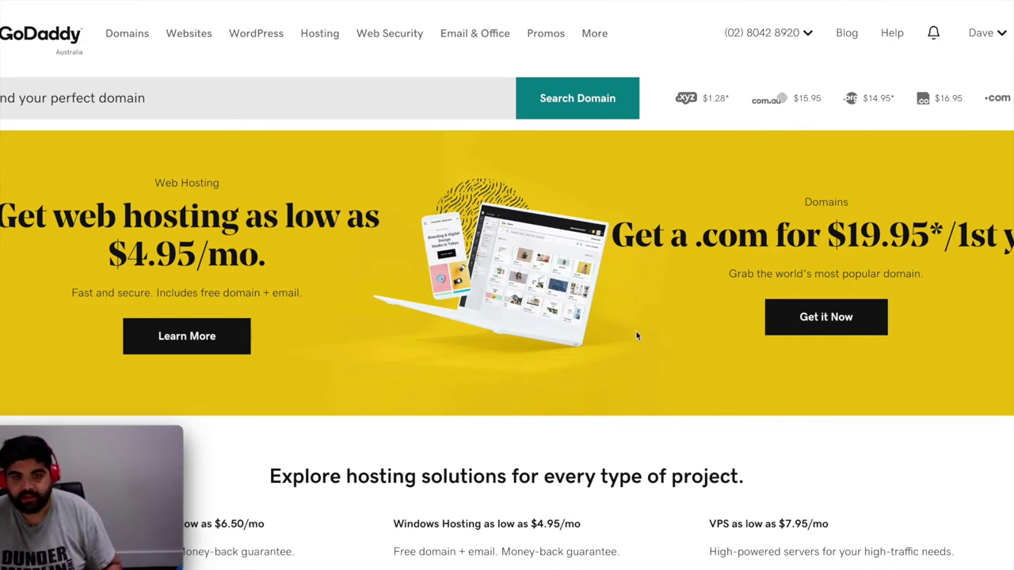
Cycle through the WP Engine, Salient demo and Pingdom speed test tabs, then begin a godaddy search
key("ctrl+Tab")
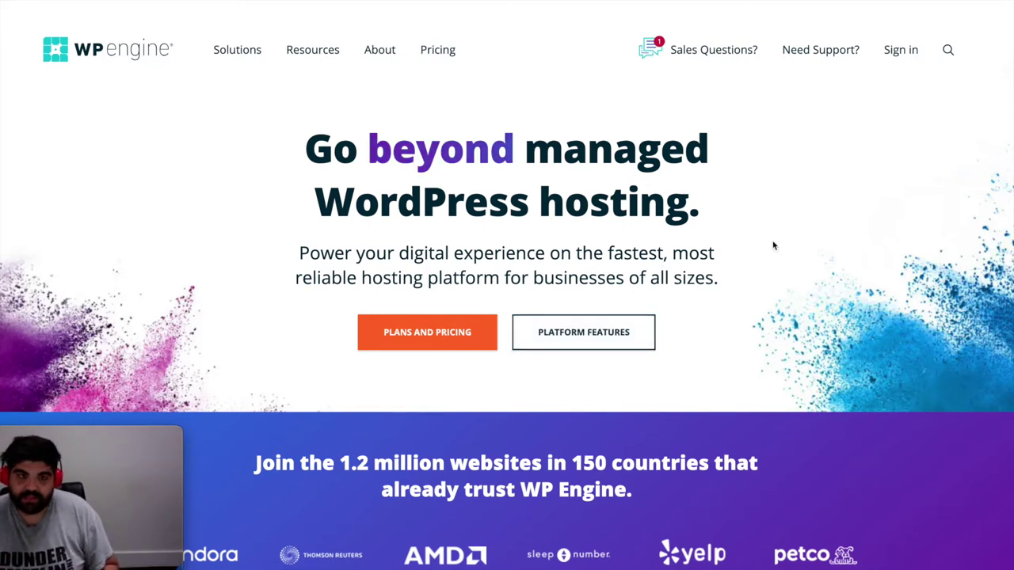
key("ctrl+Tab")
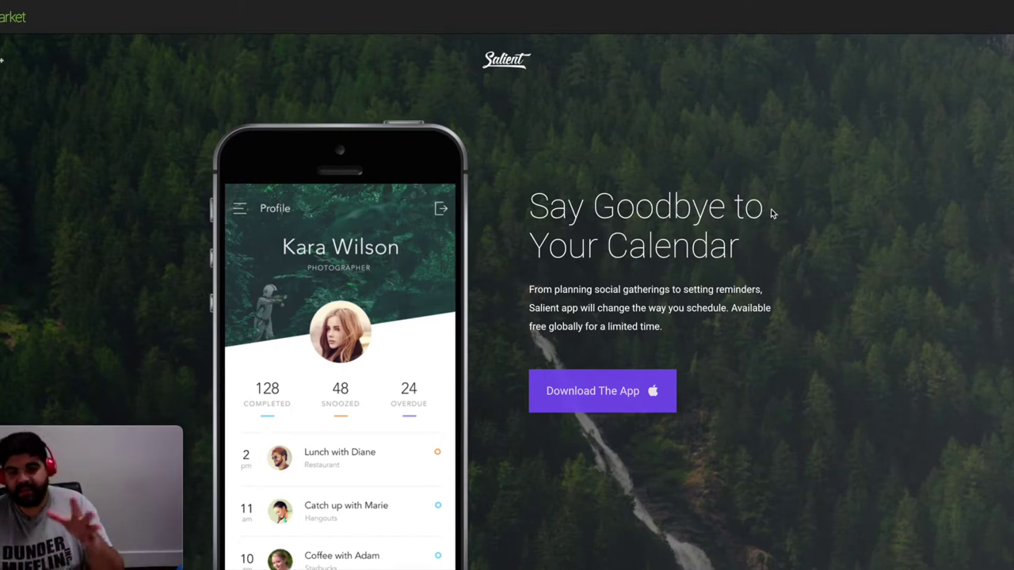
key("ctrl+Tab")
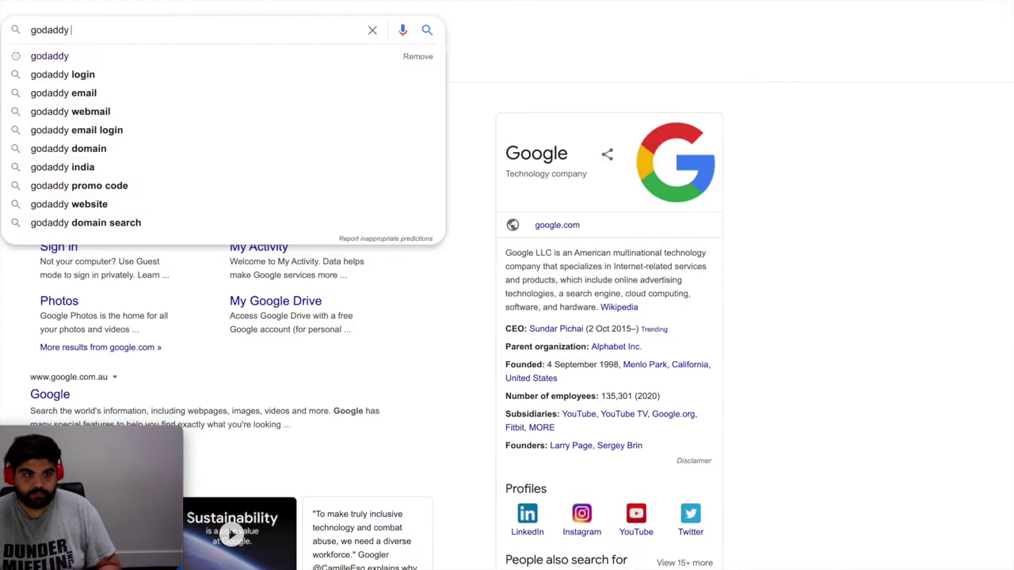
type("$3")
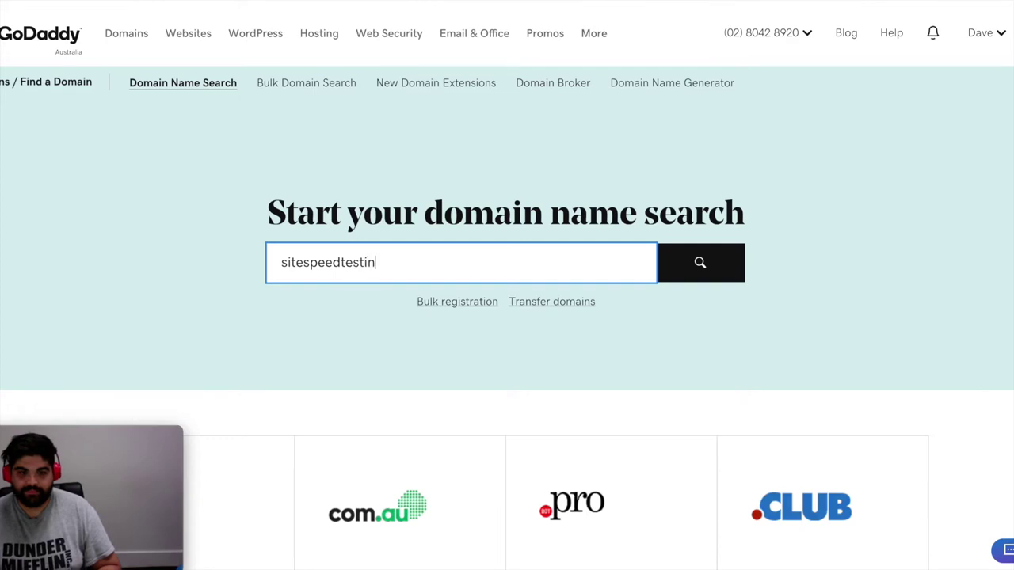
Check GoDaddy availability for sitespeedtesting.com and speedtest.com
type("m")
key("Return")
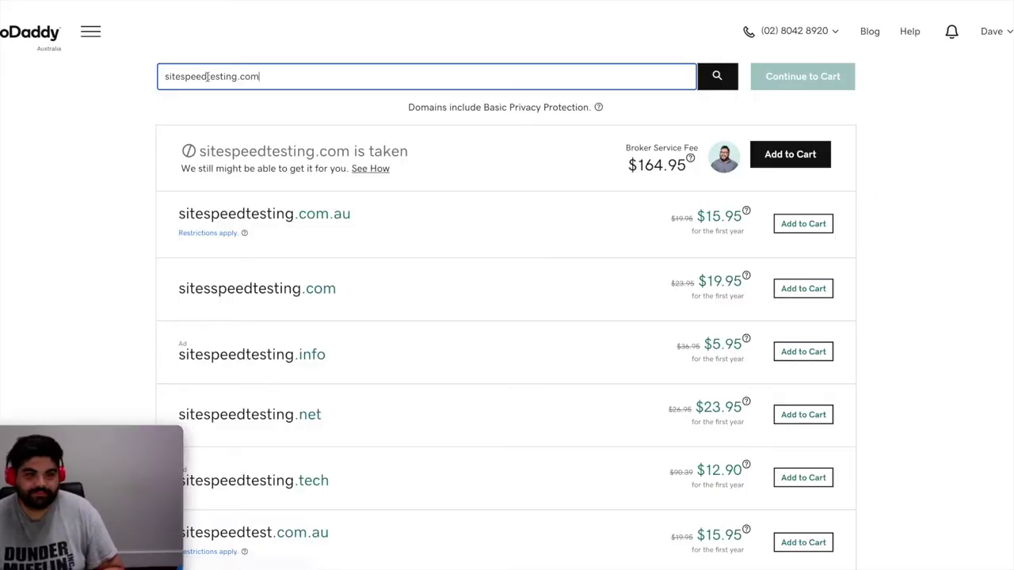
double_click(210, 77)
type("speedte")
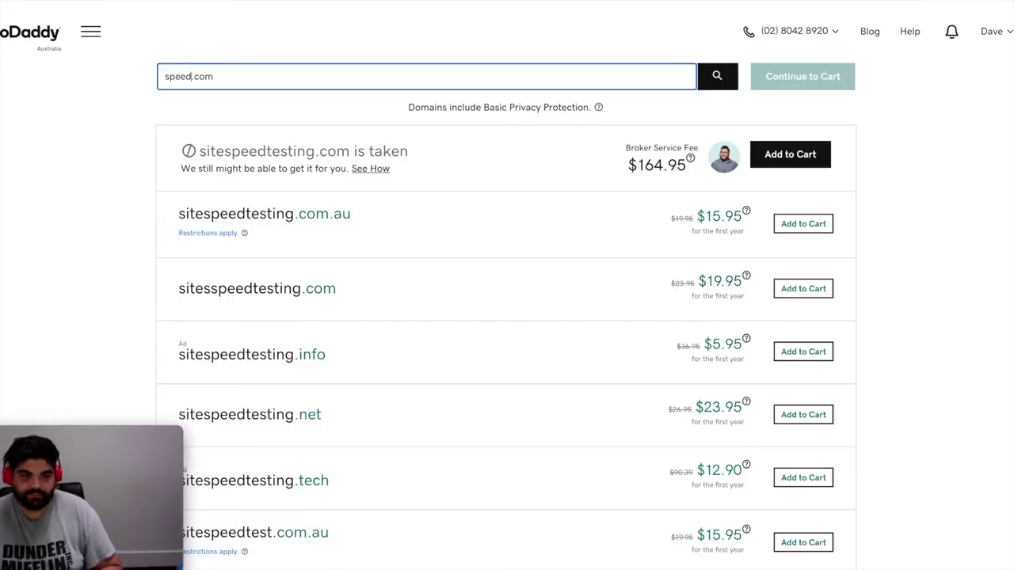
type("st")
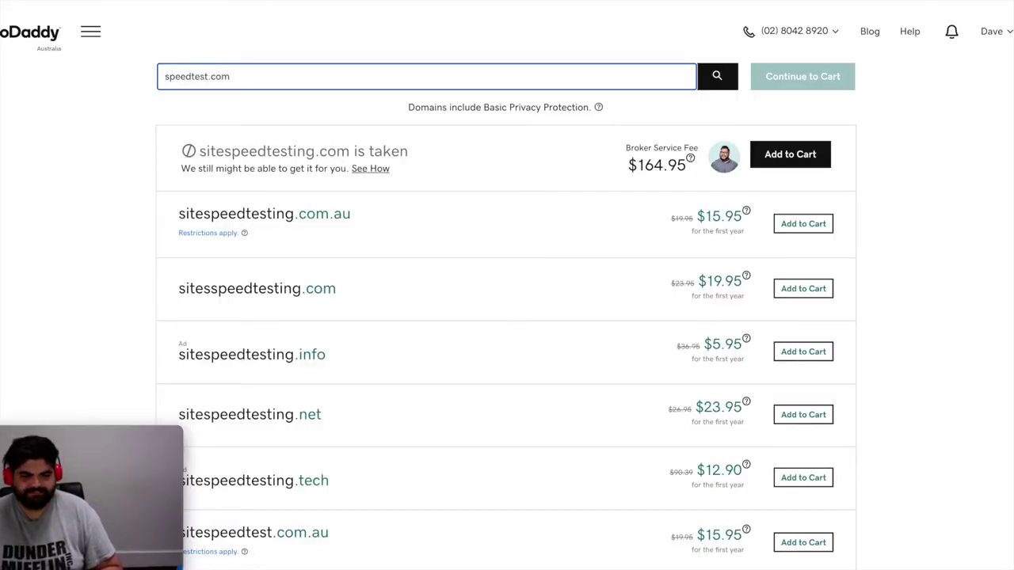
key("Return")
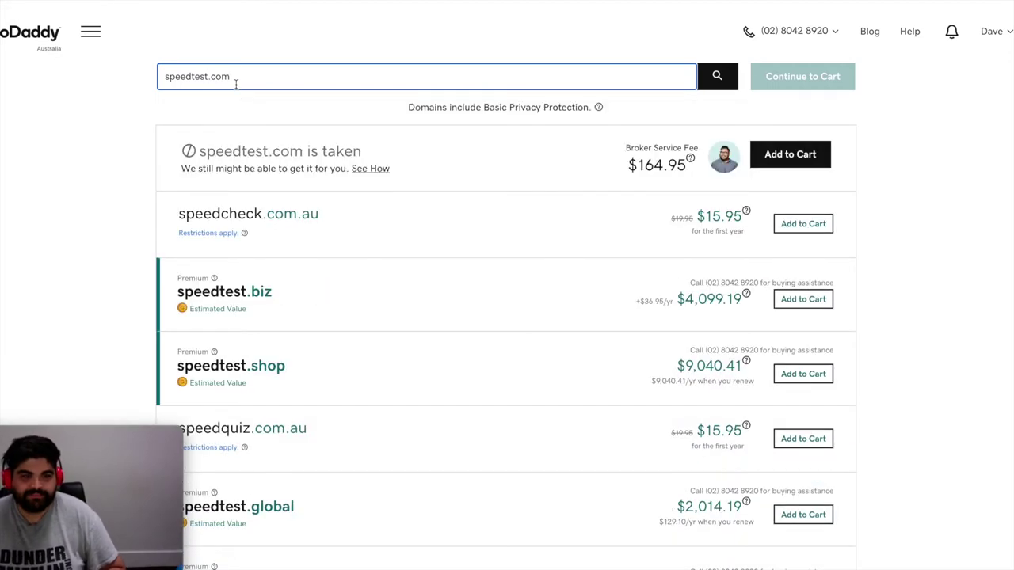
Search howfastismy.site and add it to the basket, declining privacy protection
triple_click(235, 84)
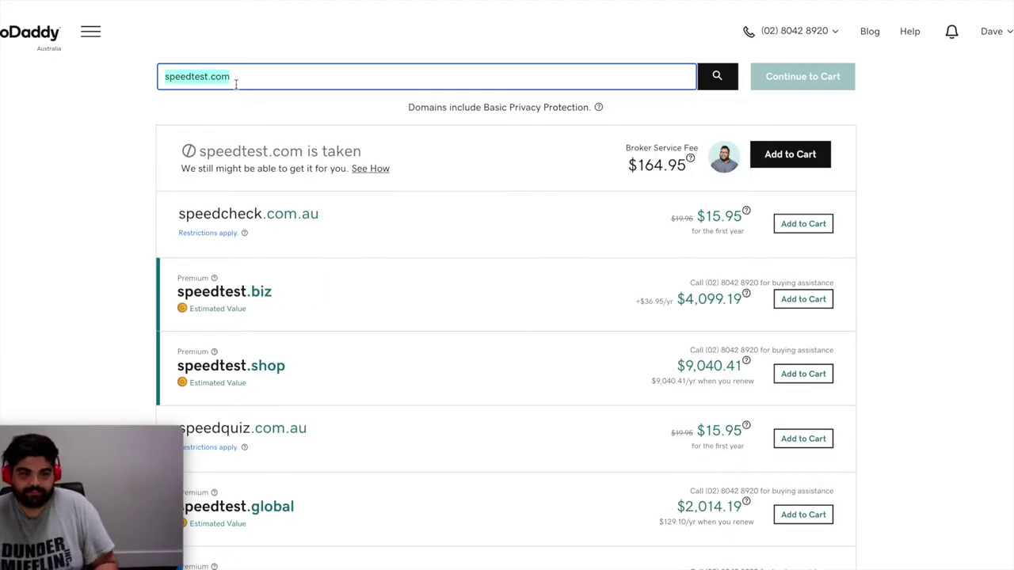
type("howfast")
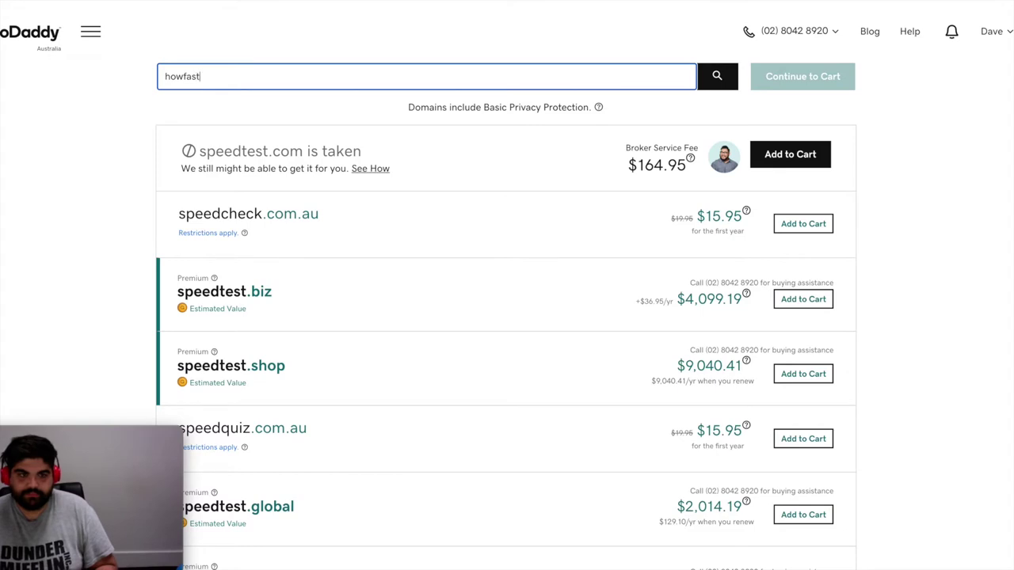
type("is")
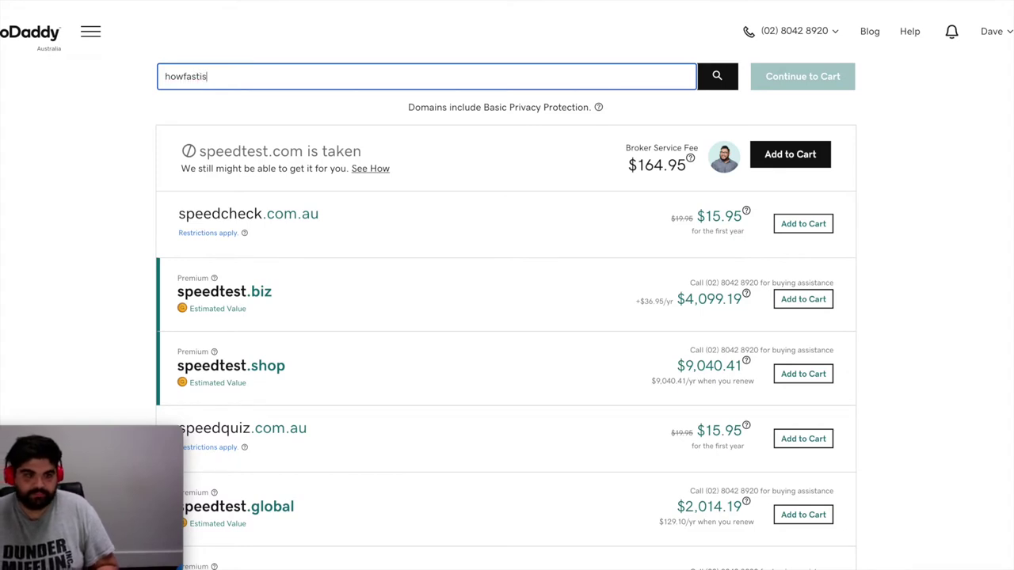
type("my.site")
key("Return")
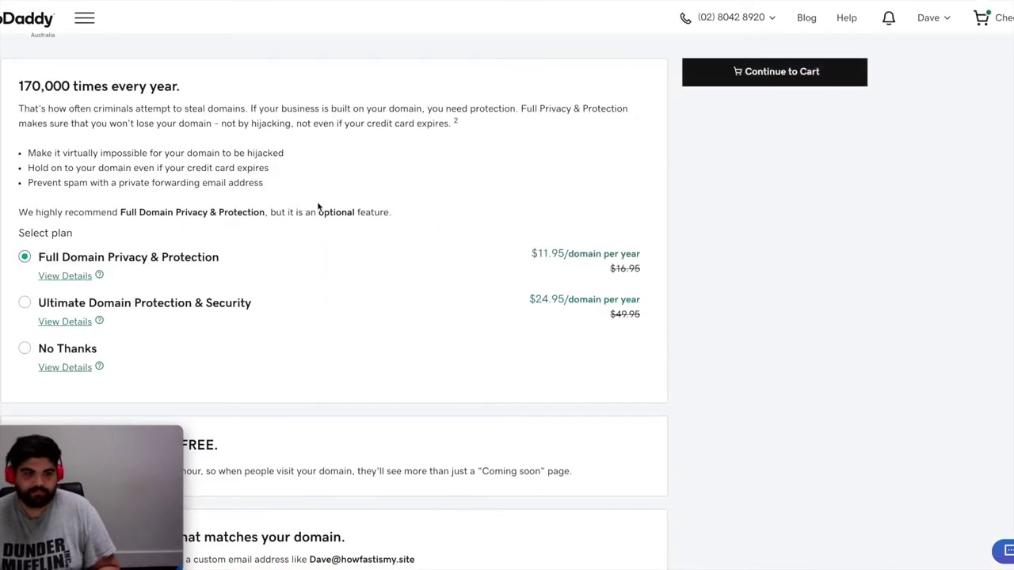
left_click(28, 349)
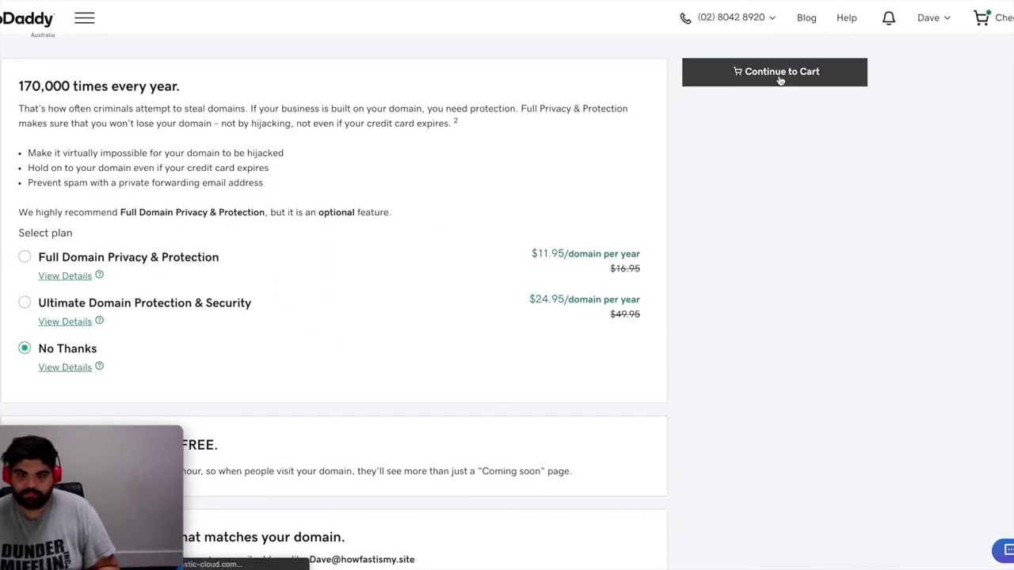
left_click(781, 82)
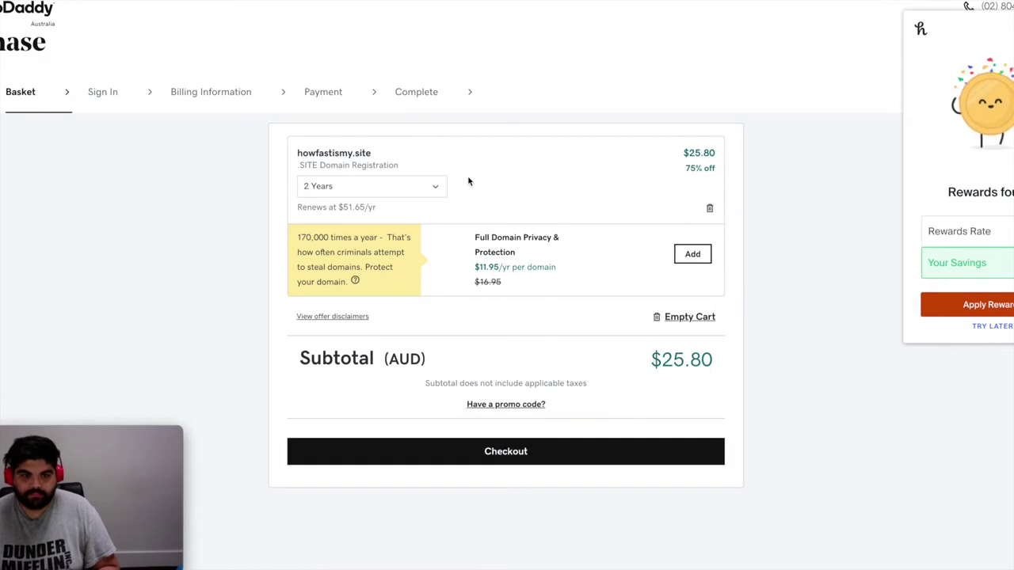
Change the howfastismy.site registration term from 2 years to 1 year
left_click(380, 188)
left_click(342, 205)
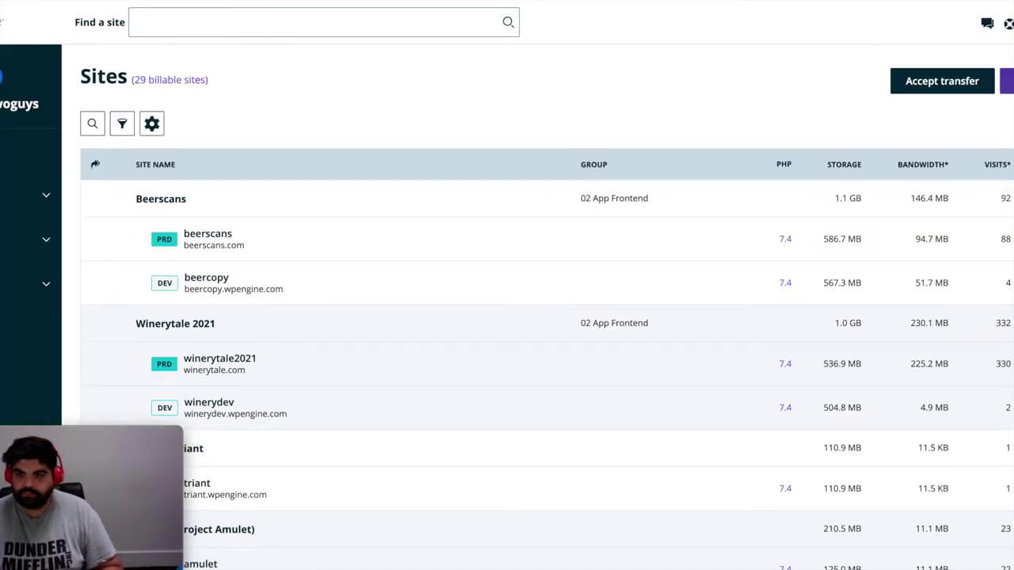
Add a new WP Engine site named HowFastIsMy.Site
left_click(1006, 81)
left_click(412, 270)
type("HowFastIsMy")
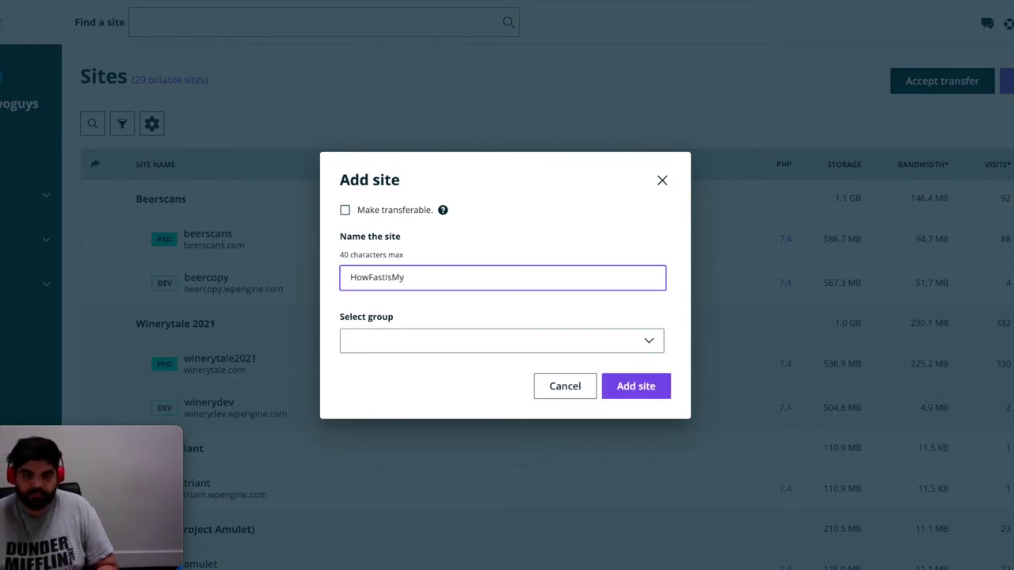
type(".Site")
left_click(615, 385)
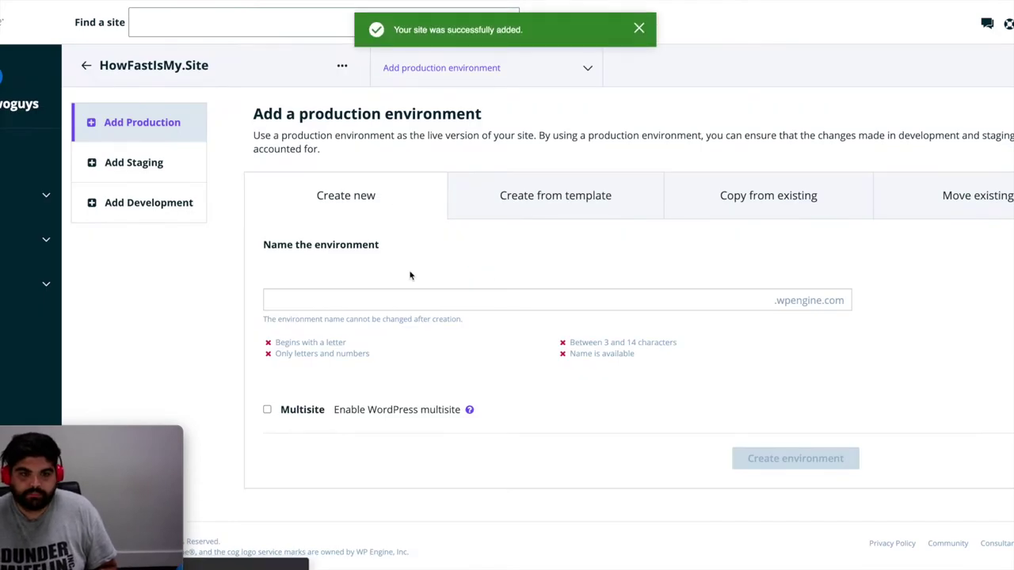
Create the production environment howfastismysit for the new site
left_click(408, 300)
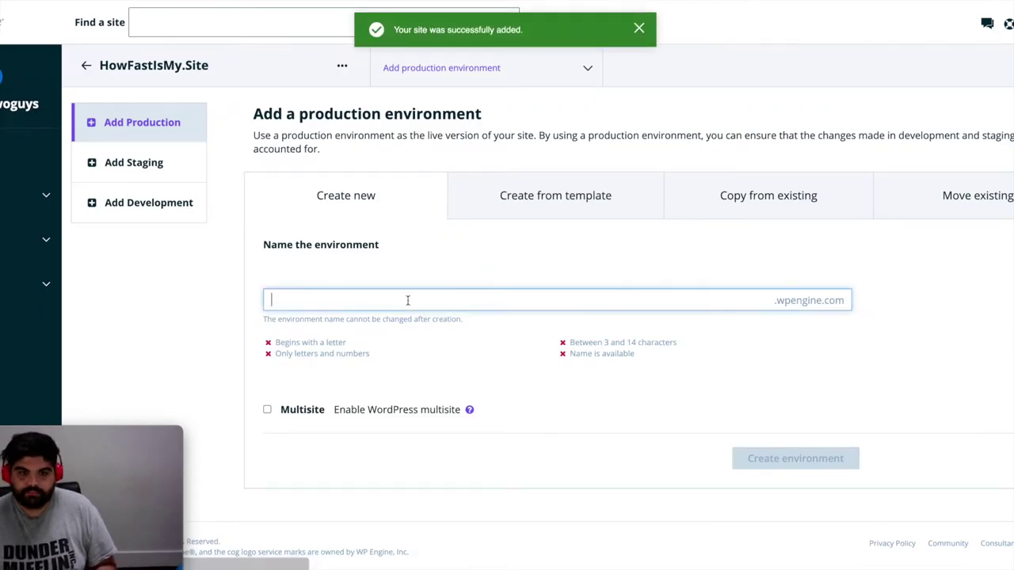
type("d")
key("BackSpace")
type("howfasti")
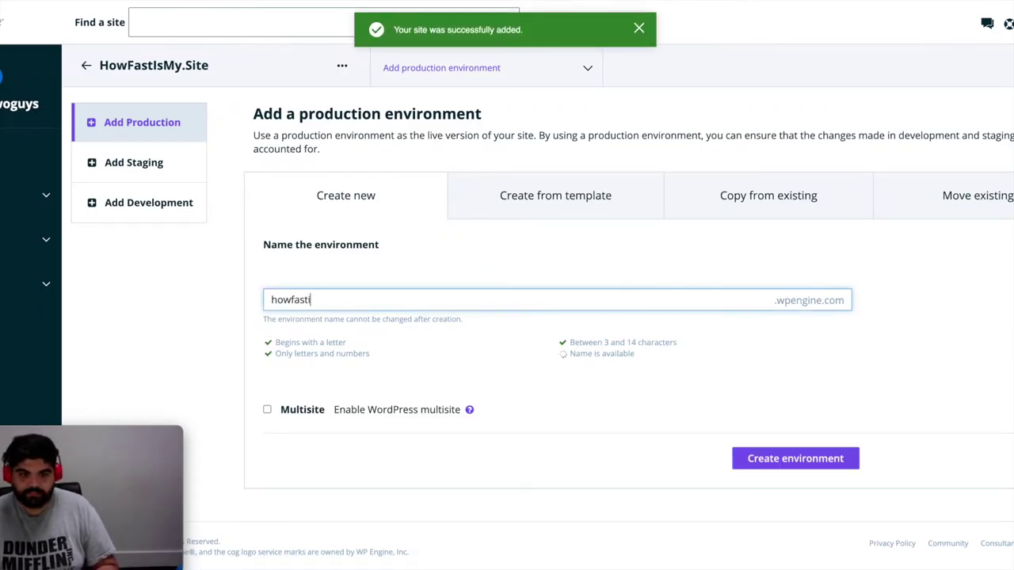
type("smysit")
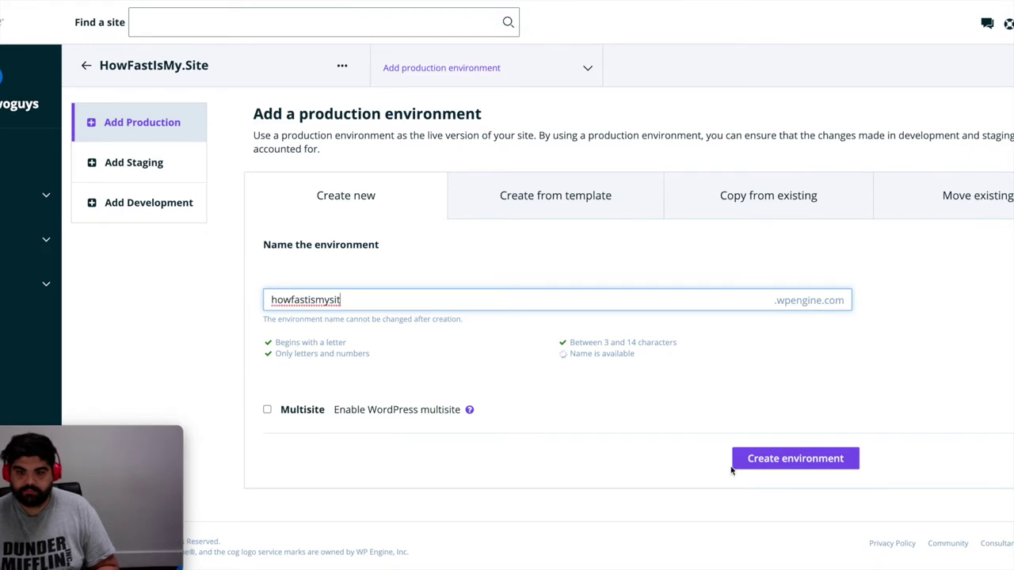
left_click(768, 460)
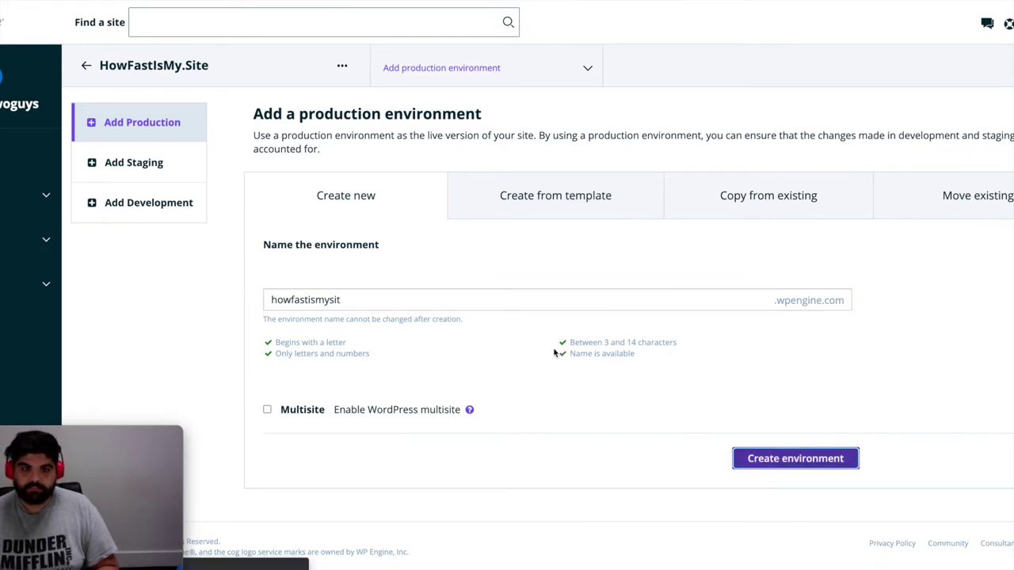
scroll(411, 200, "down", 1)
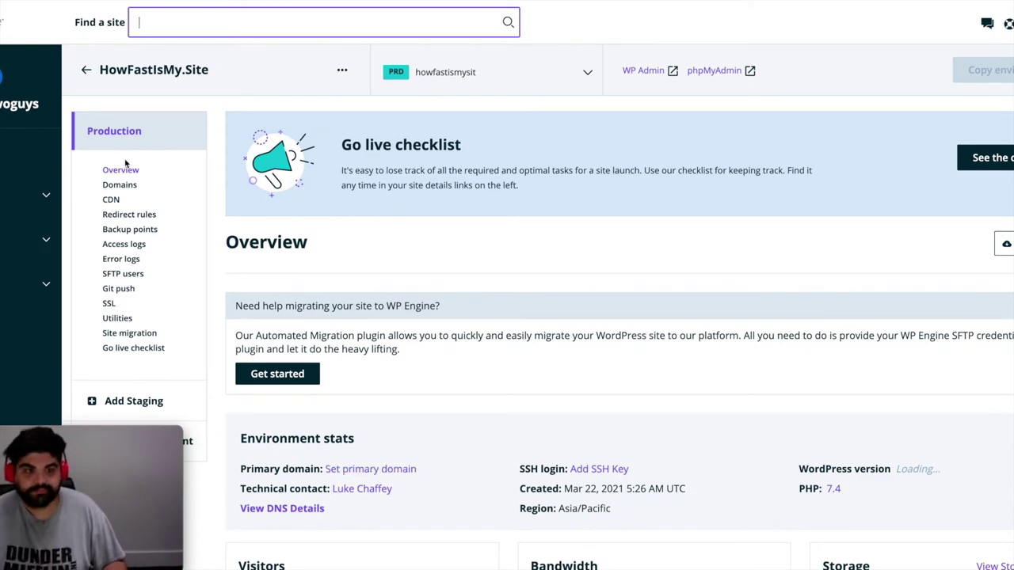
left_click(119, 184)
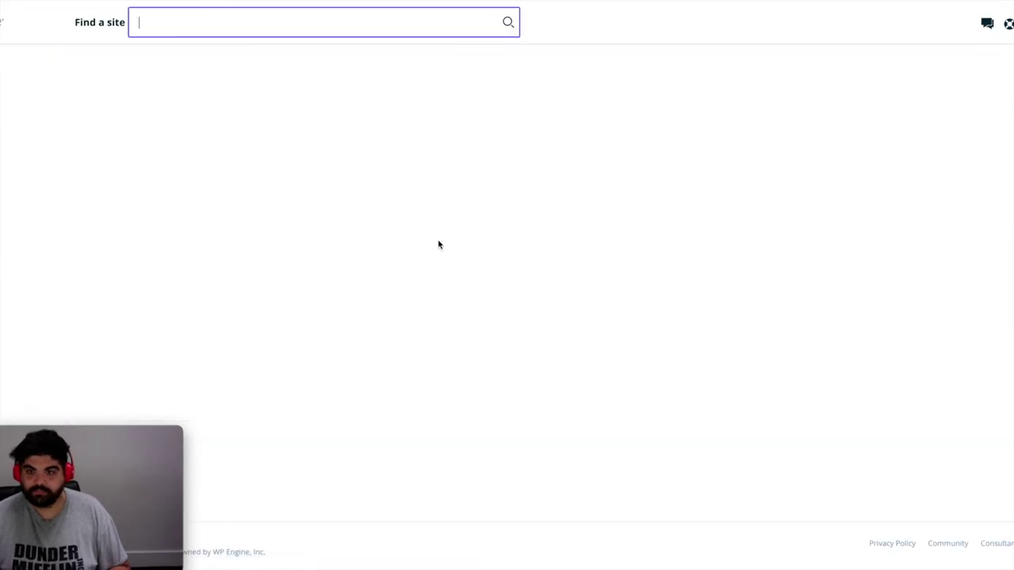
Add the domain howfastismy.site, accept the terms, and choose to point DNS later
type("howf")
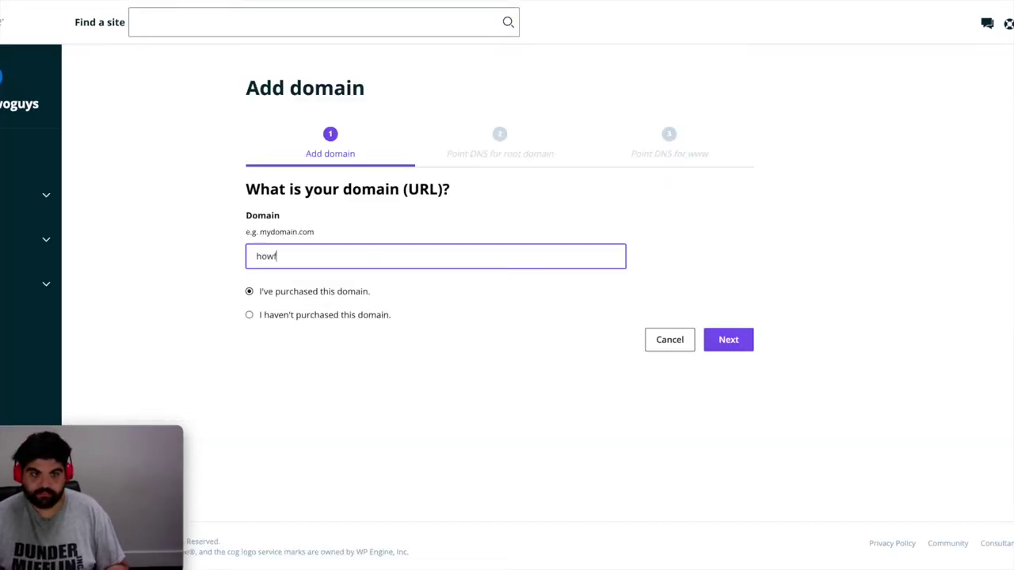
type("astismy.site")
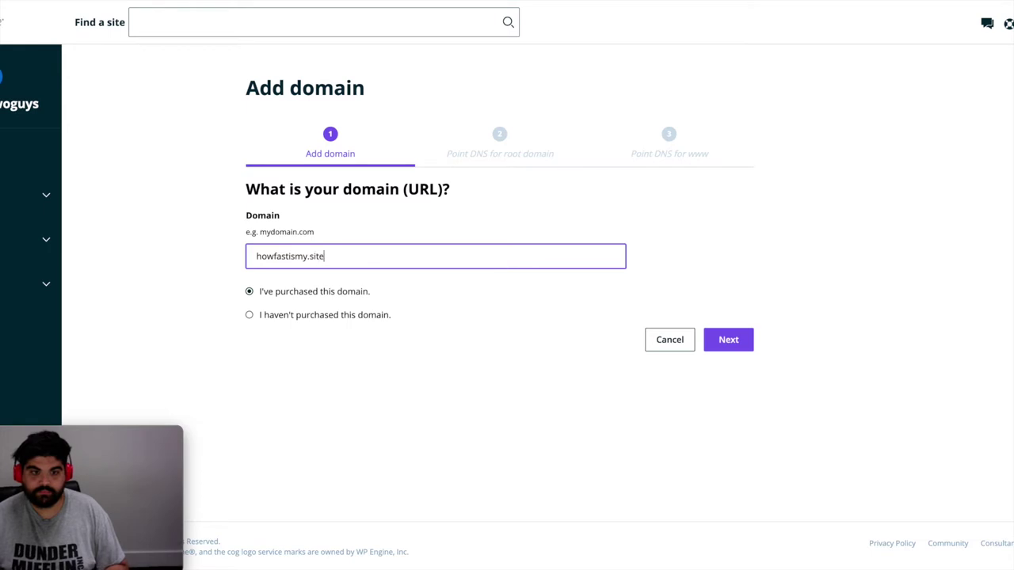
key("ctrl+a")
left_click(730, 343)
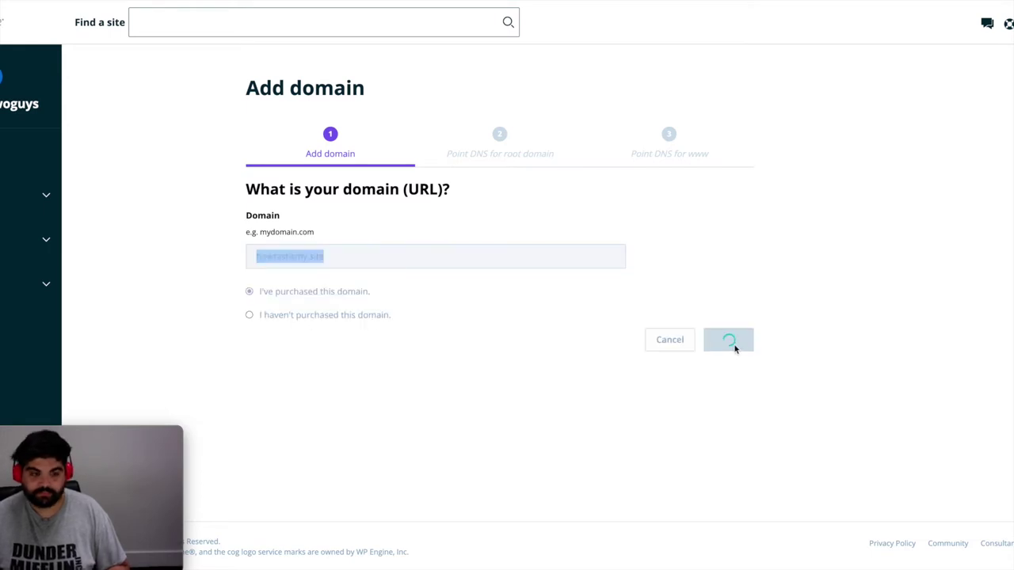
scroll(275, 336, "down", 1)
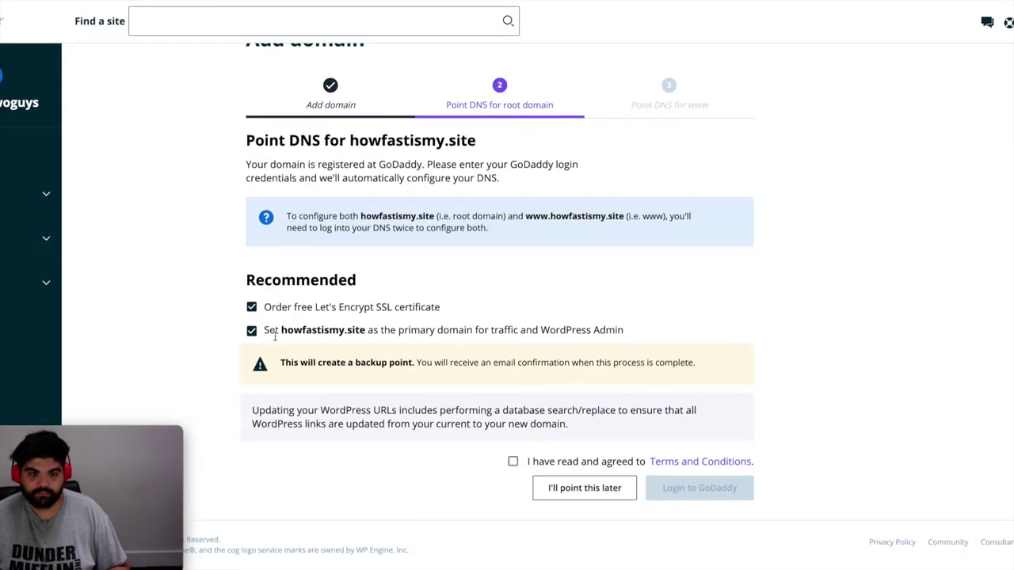
left_click(512, 462)
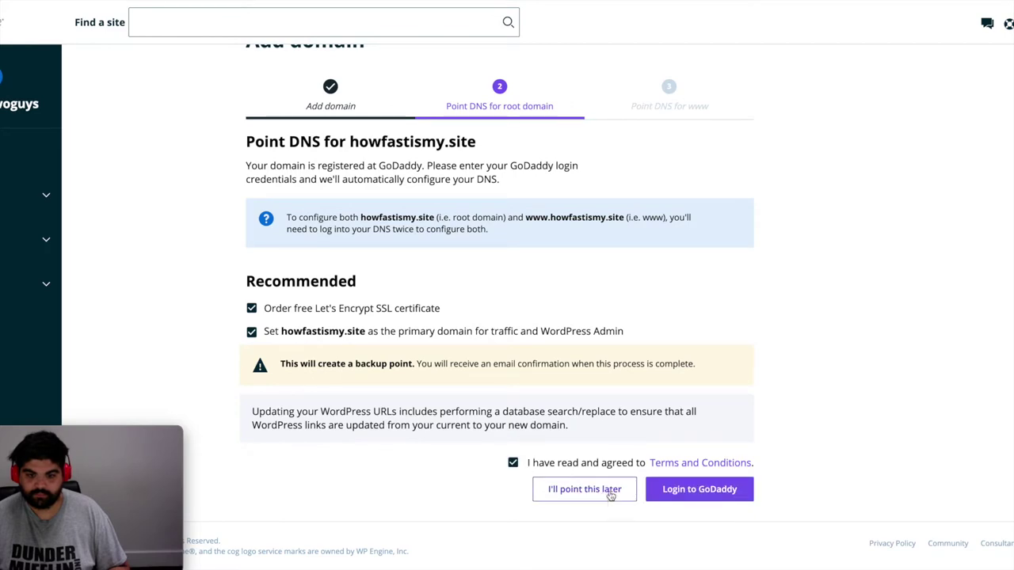
left_click(584, 489)
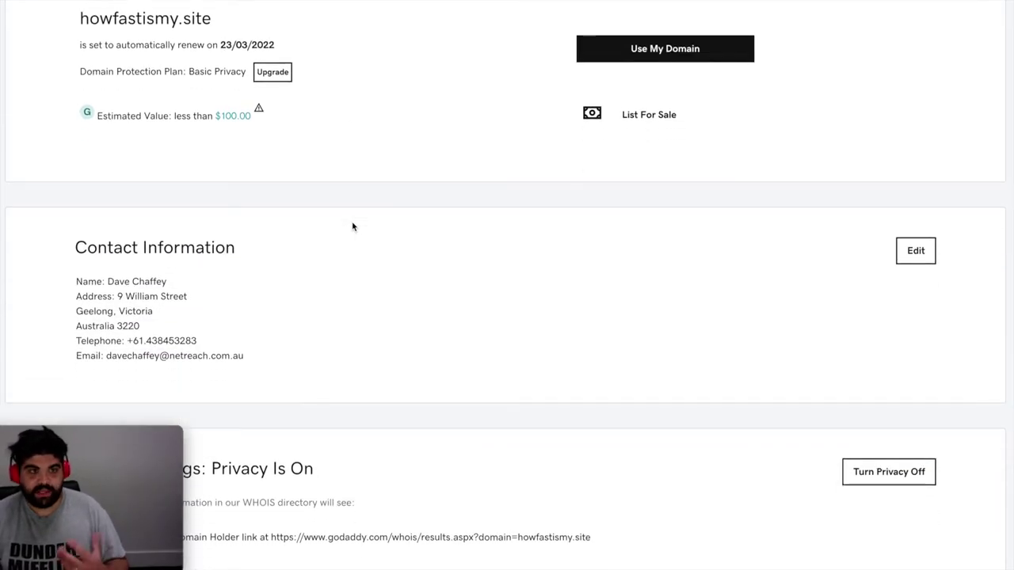
Scroll to the DNS details and copy the A record address 35.201.245.60
scroll(353, 227, "down", 3)
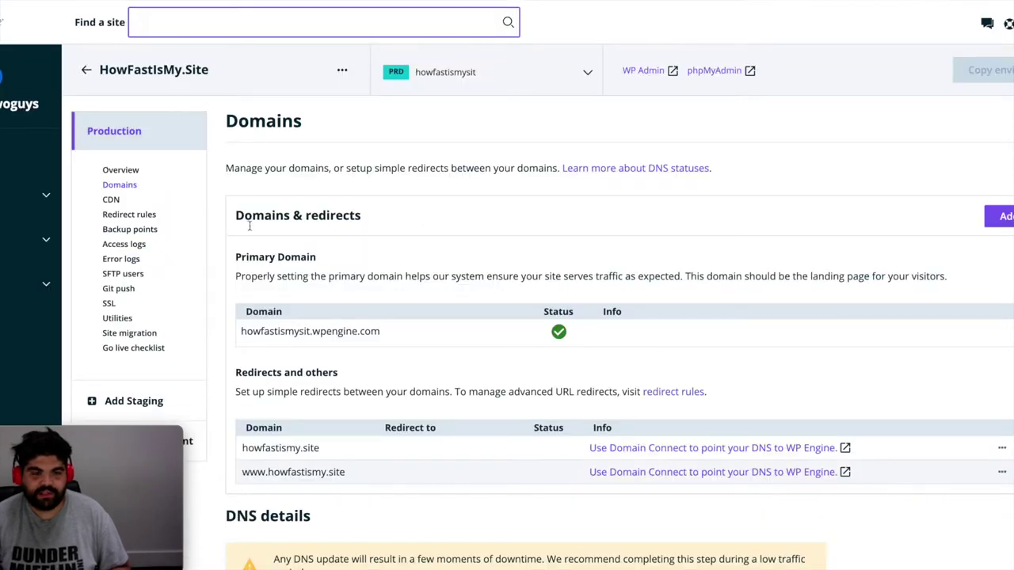
scroll(243, 143, "down", 4)
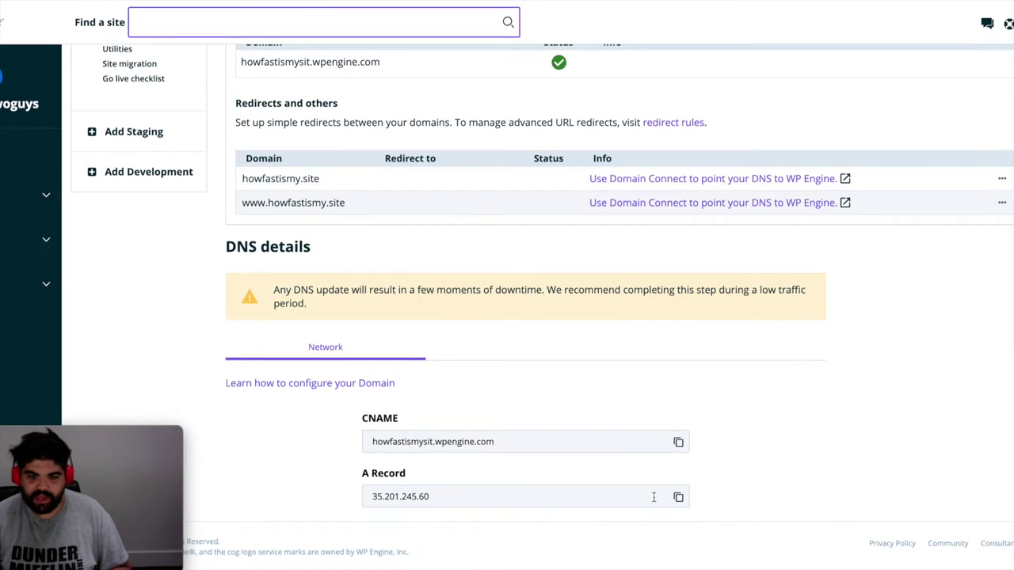
left_click(678, 496)
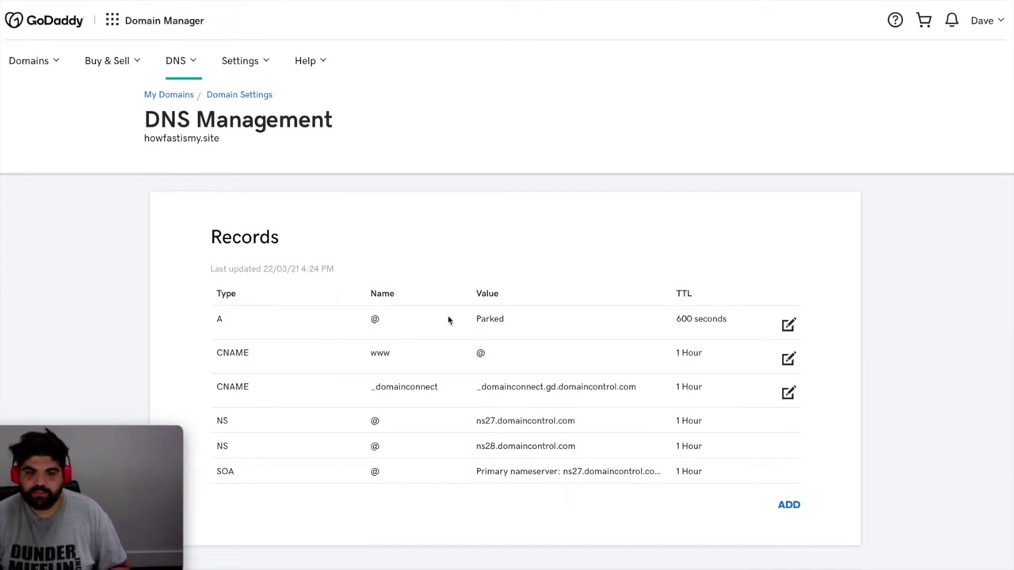
Replace the root A record's Parked value with 35.201.245.60 and save it
left_click(788, 325)
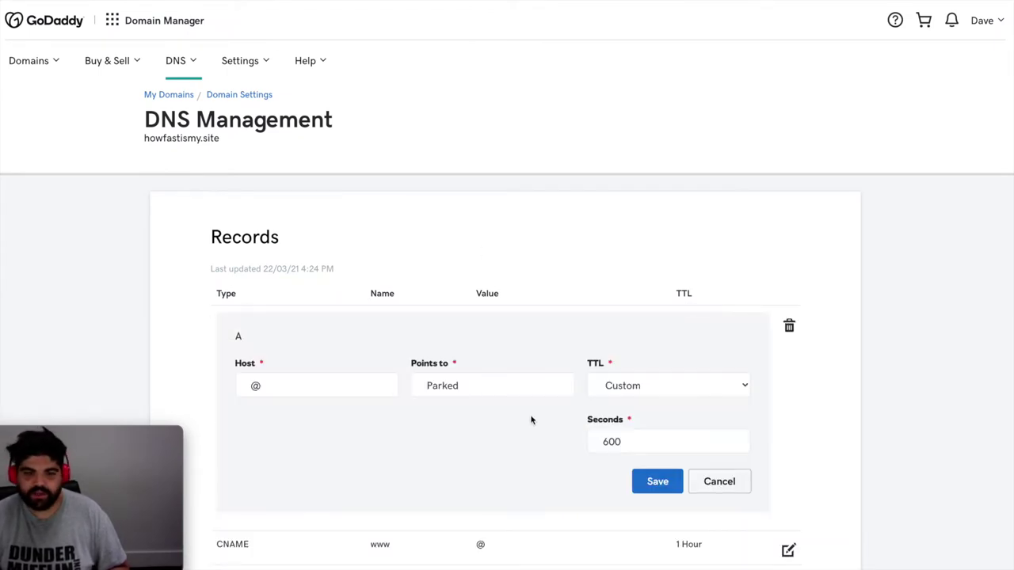
left_click(480, 385)
double_click(480, 385)
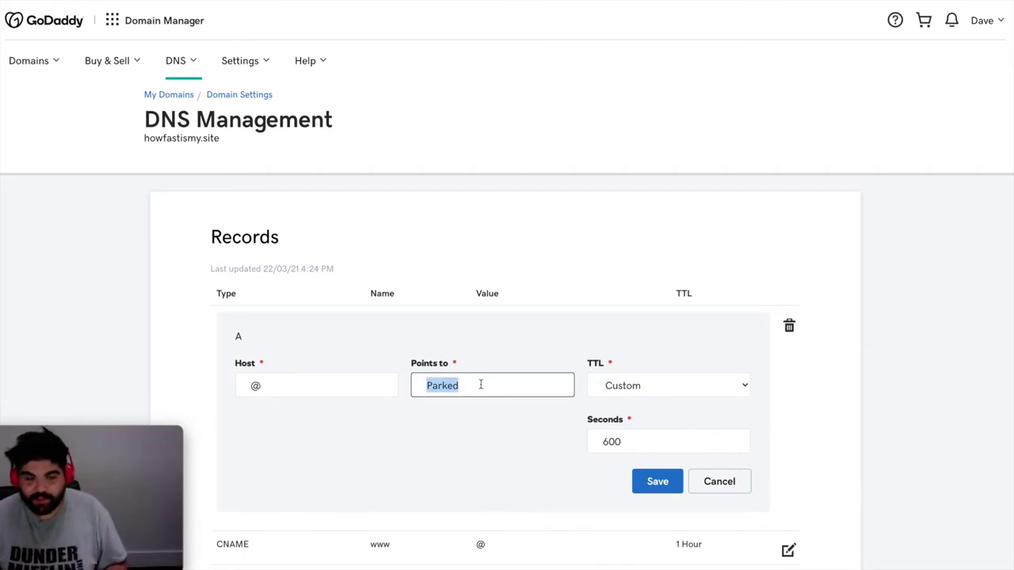
key("ctrl+v")
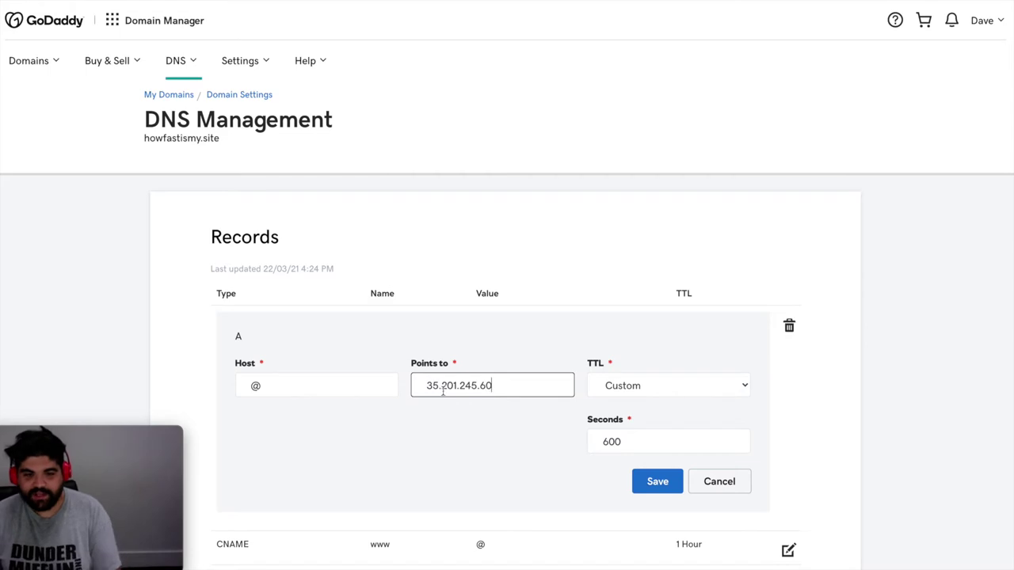
left_click(428, 385)
left_click(638, 480)
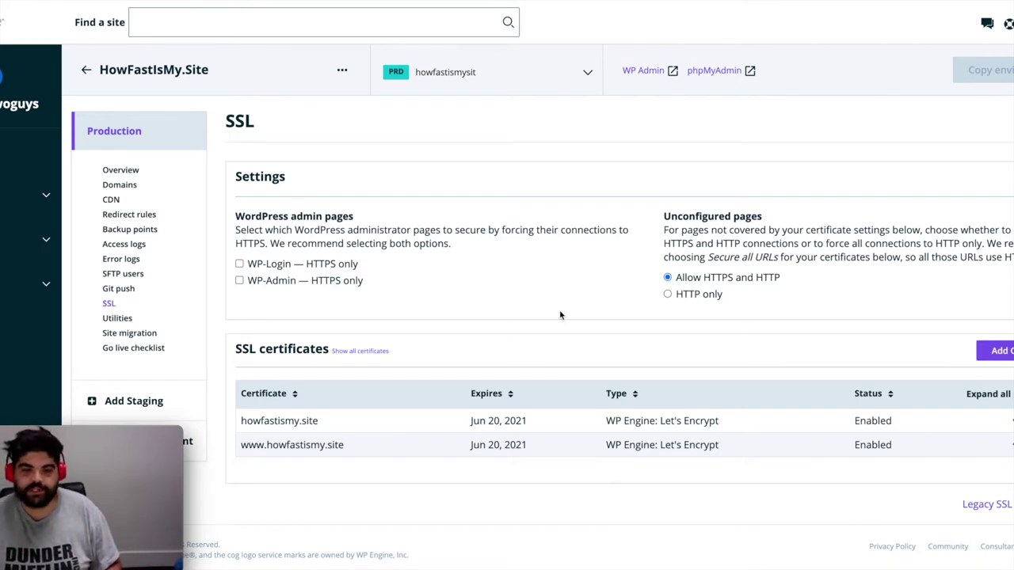
Load the new site in a new tab, showing its default Hello world! post
key("slash")
key("super+t")
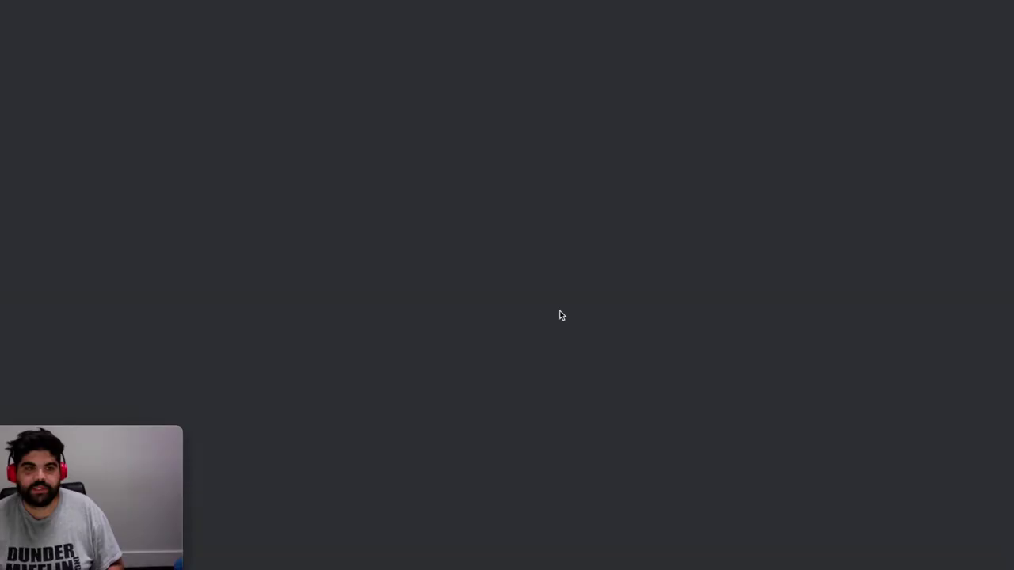
type("howfast")
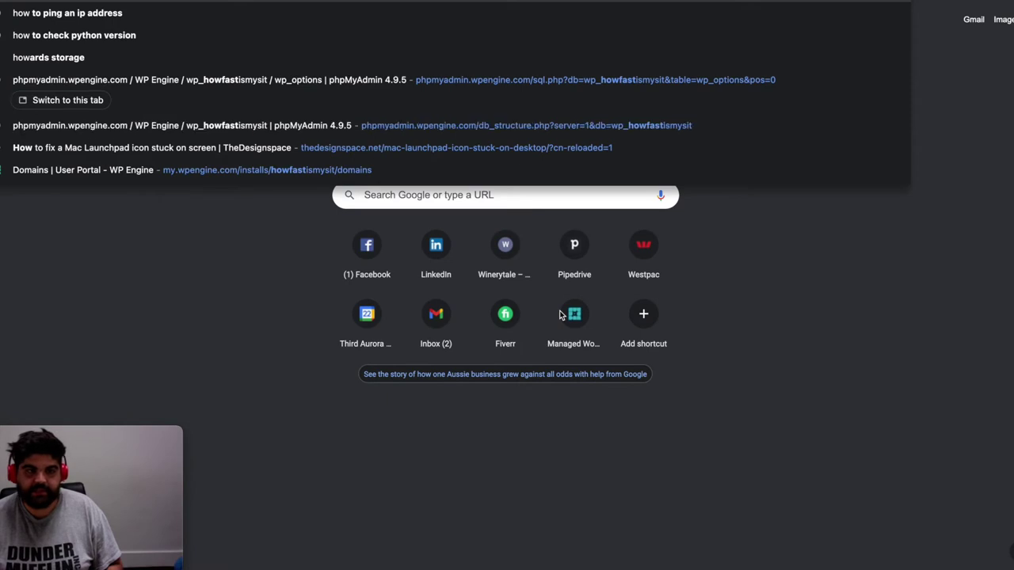
type("ismy")
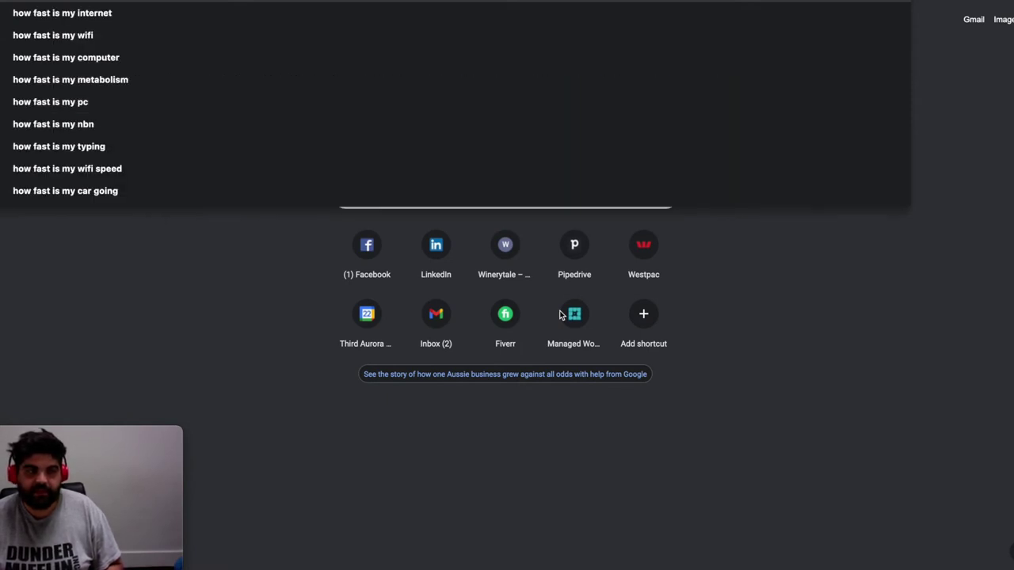
type(".ai")
key("Escape")
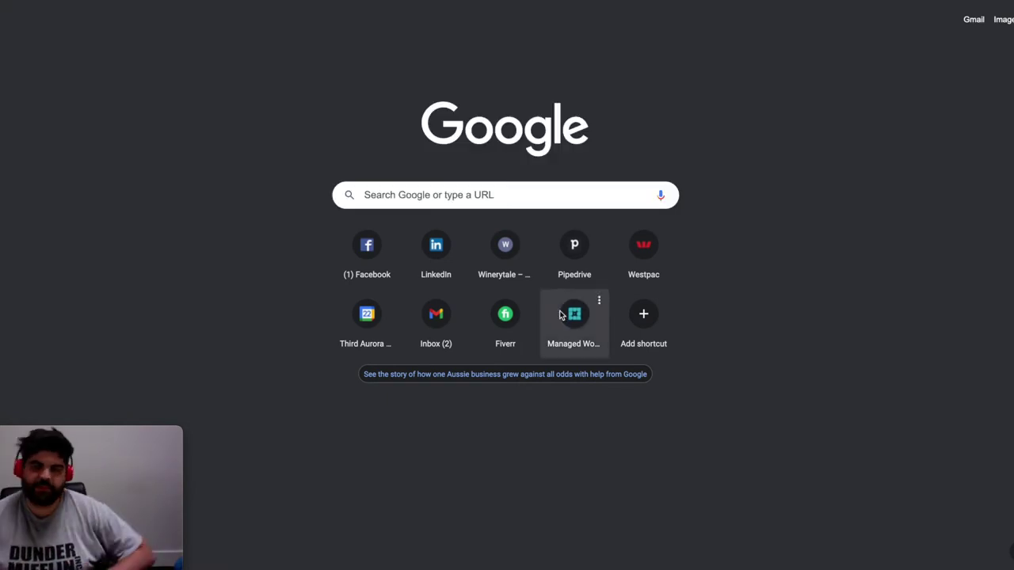
left_click(559, 314)
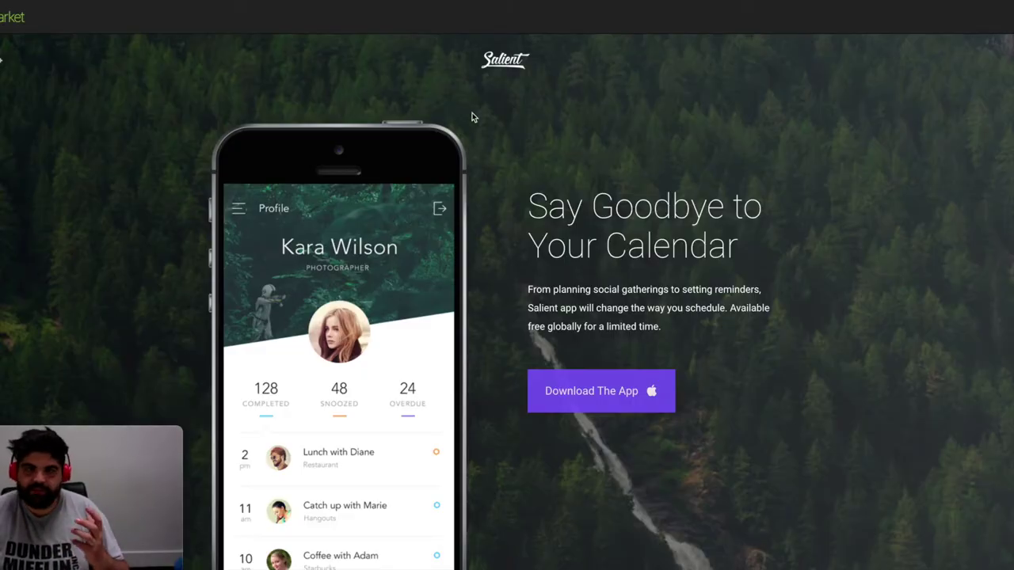
Scroll through the Salient demo sections, ending at 'Easily Keep Track Of Meetings & Tasks'
scroll(471, 117, "down", 1)
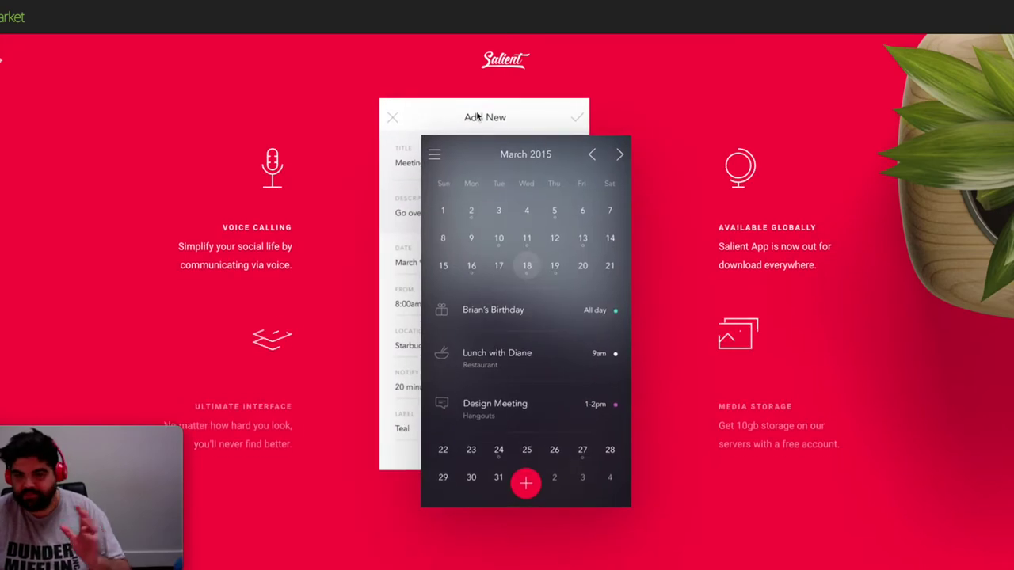
scroll(477, 117, "down", 1)
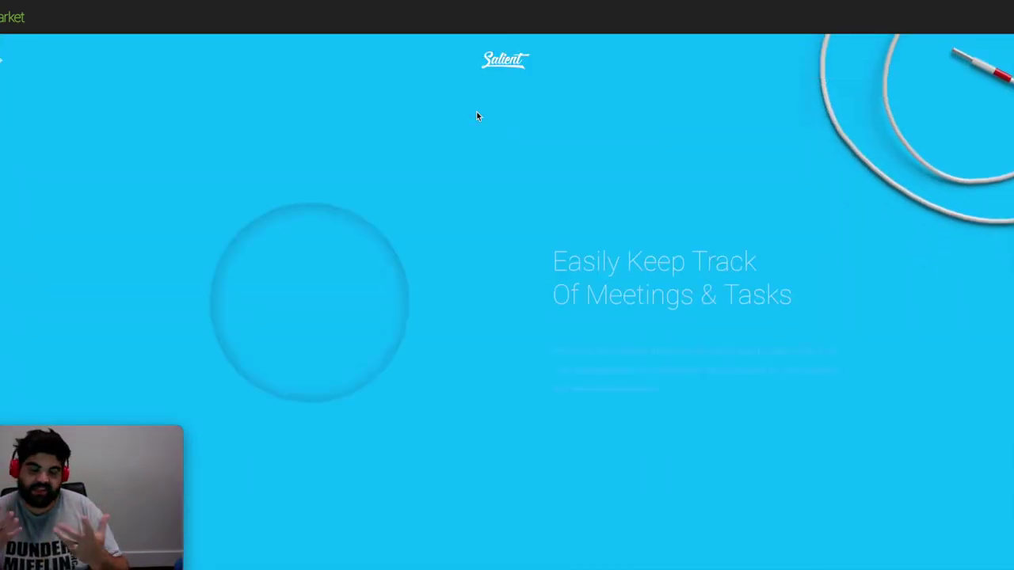
scroll(462, 120, "down", 1)
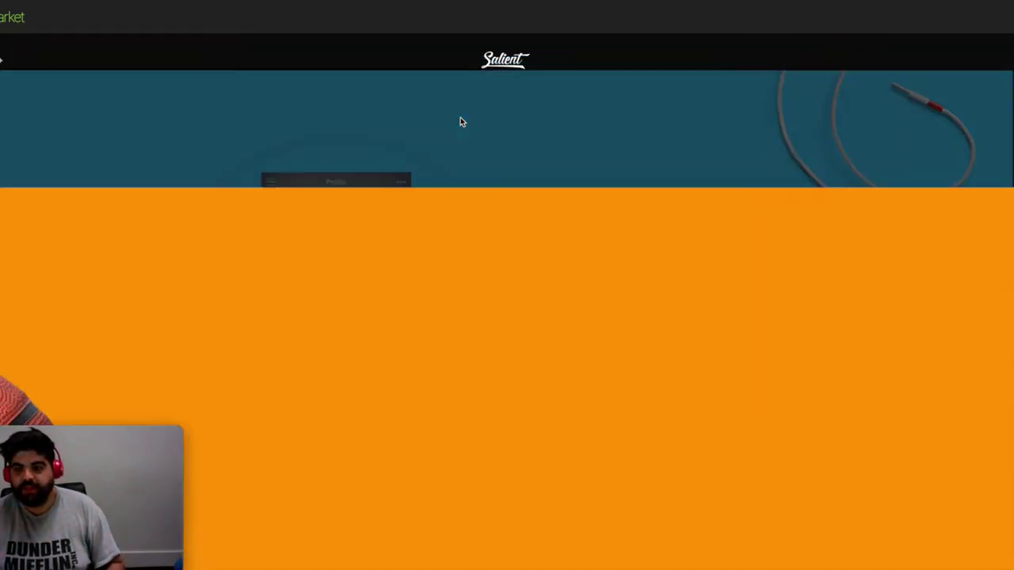
scroll(462, 121, "down", 1)
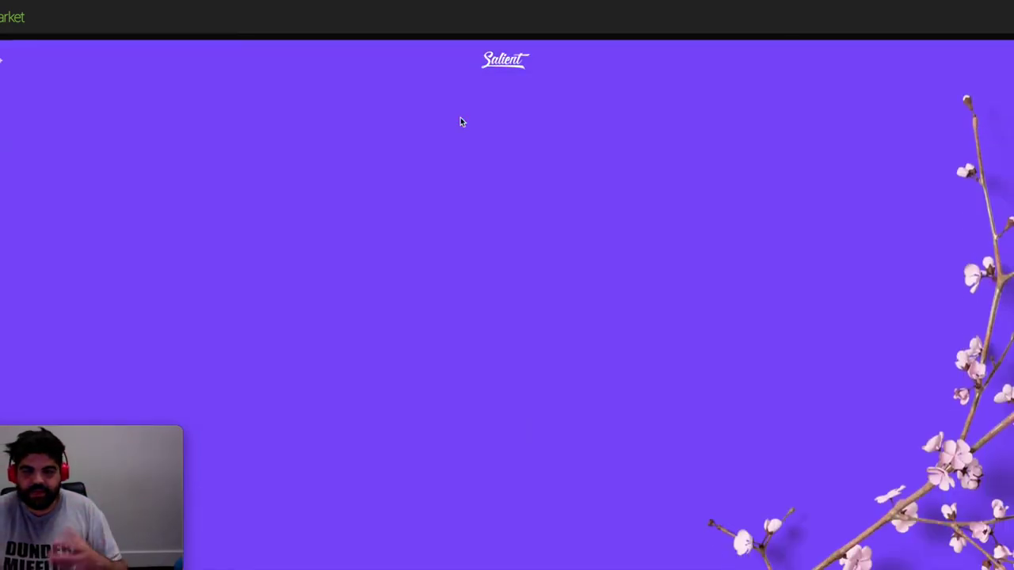
scroll(459, 125, "down", 1)
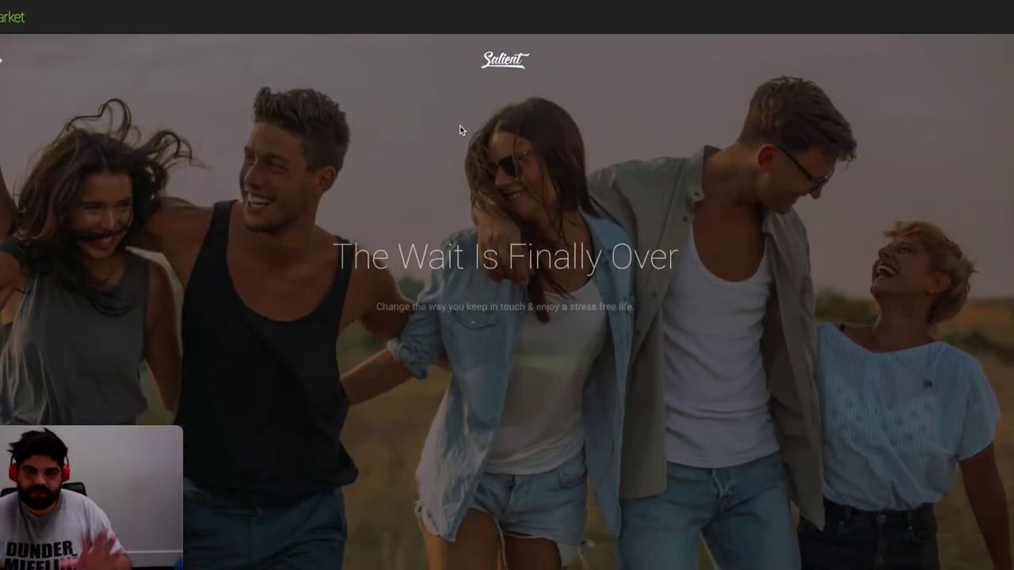
scroll(466, 128, "up", 1)
scroll(470, 131, "up", 1)
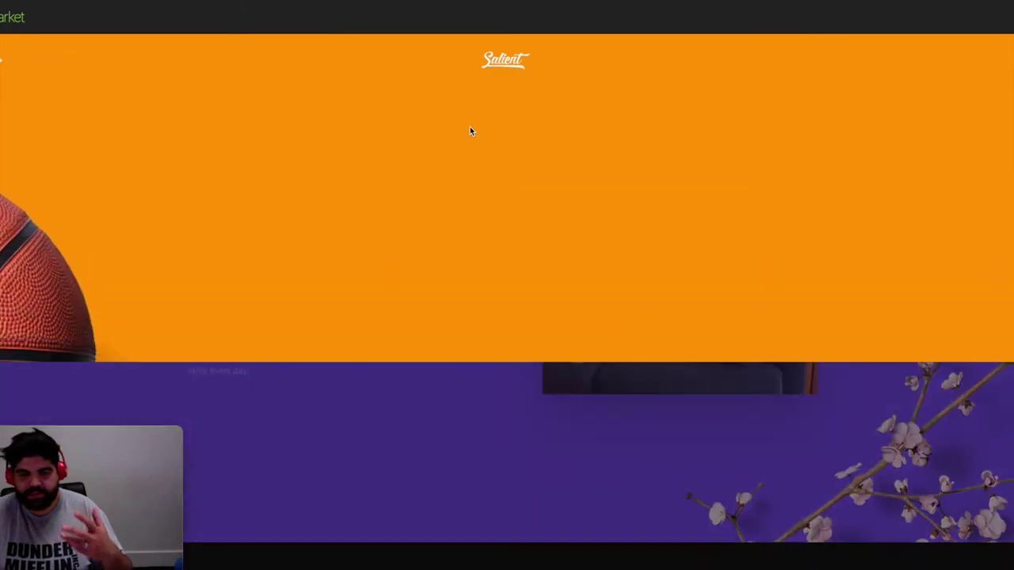
scroll(471, 130, "up", 1)
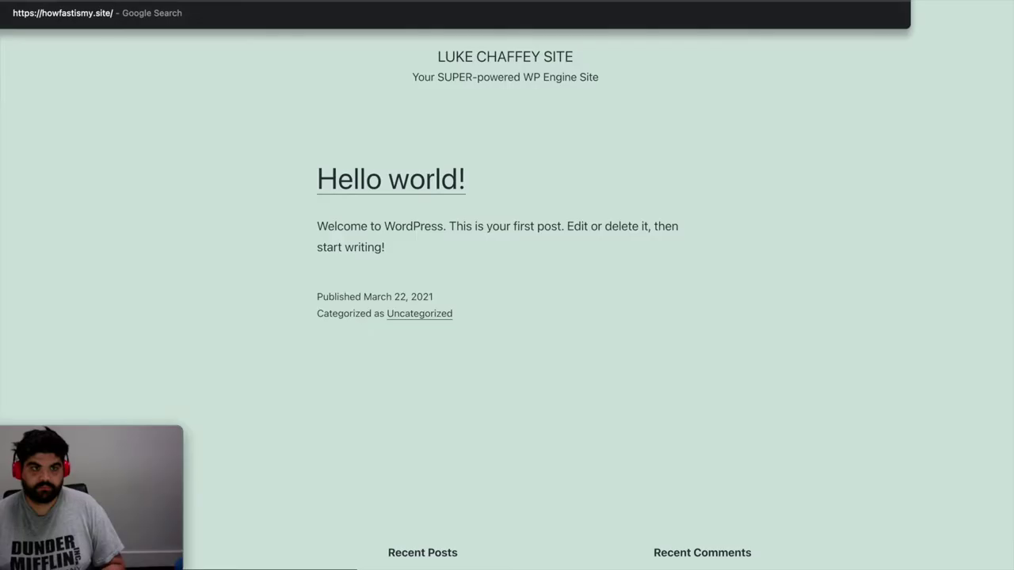
Log in to the site's /wp-admin dashboard with the saved account credentials
type("/wp-admin")
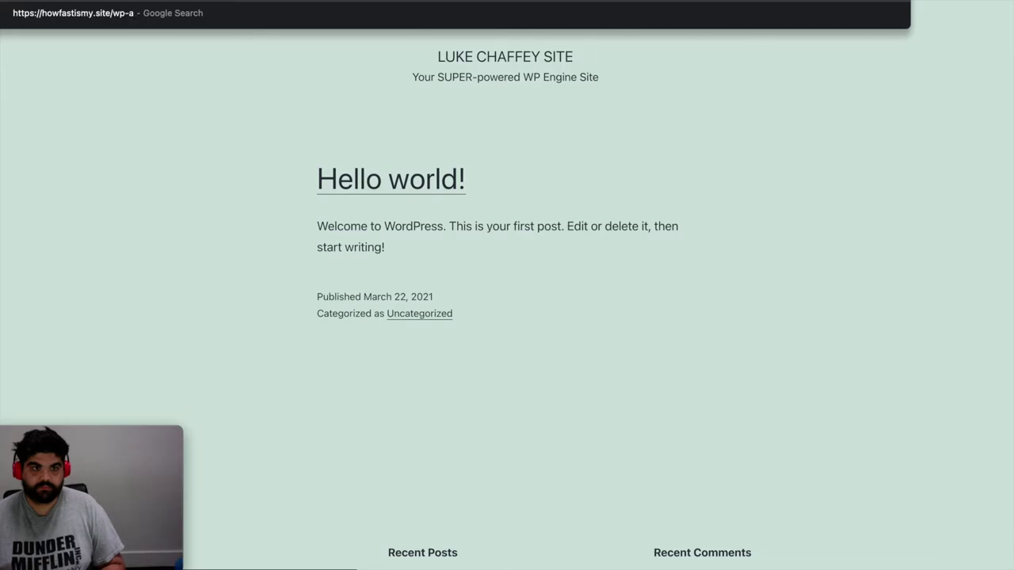
key("Return")
type("howfastismysit")
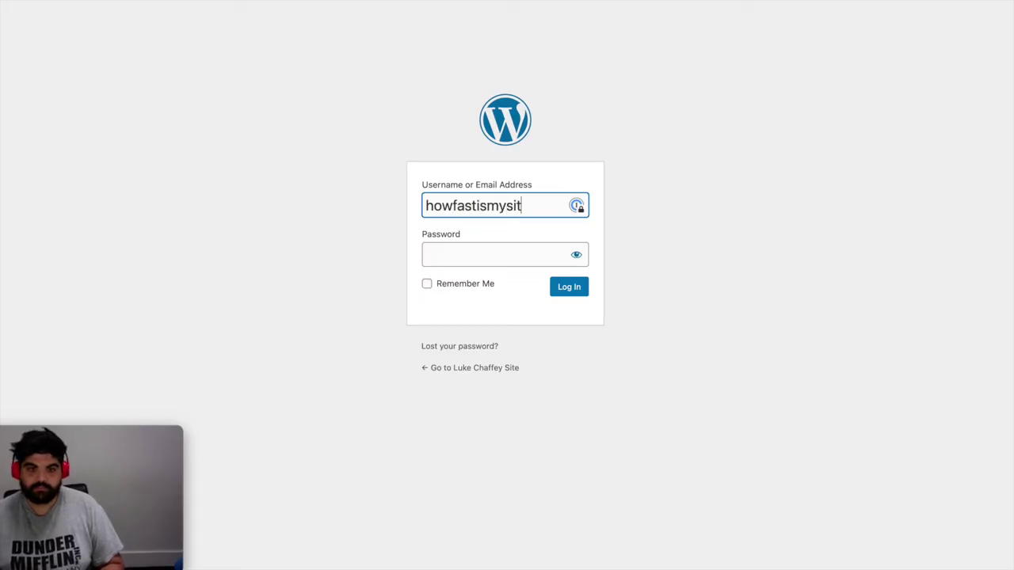
key("Tab")
key("ctrl+v")
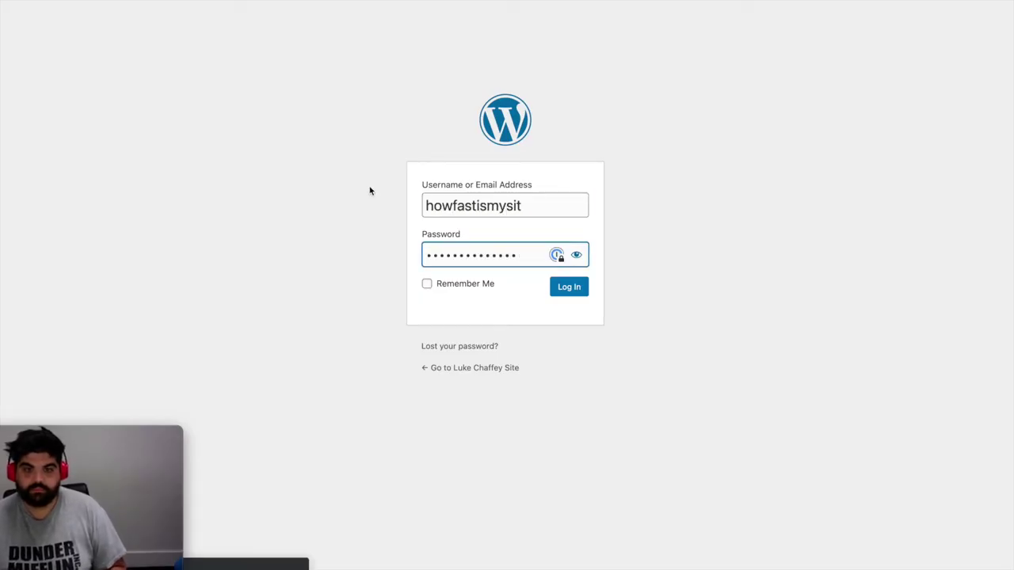
key("Return")
Upload the salient.zip theme and activate Salient
mouse_move(8, 224)
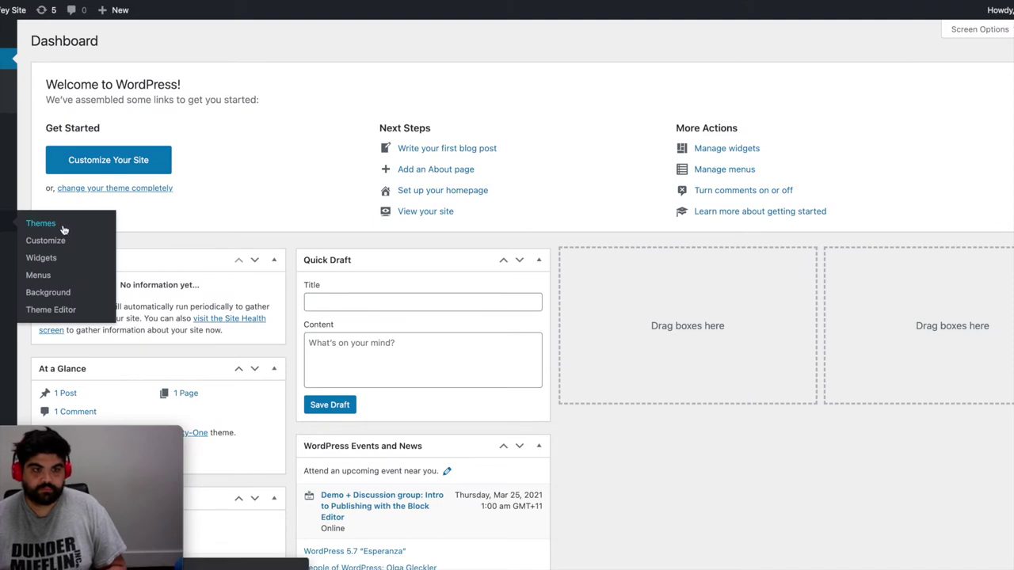
left_click(64, 229)
left_click(140, 44)
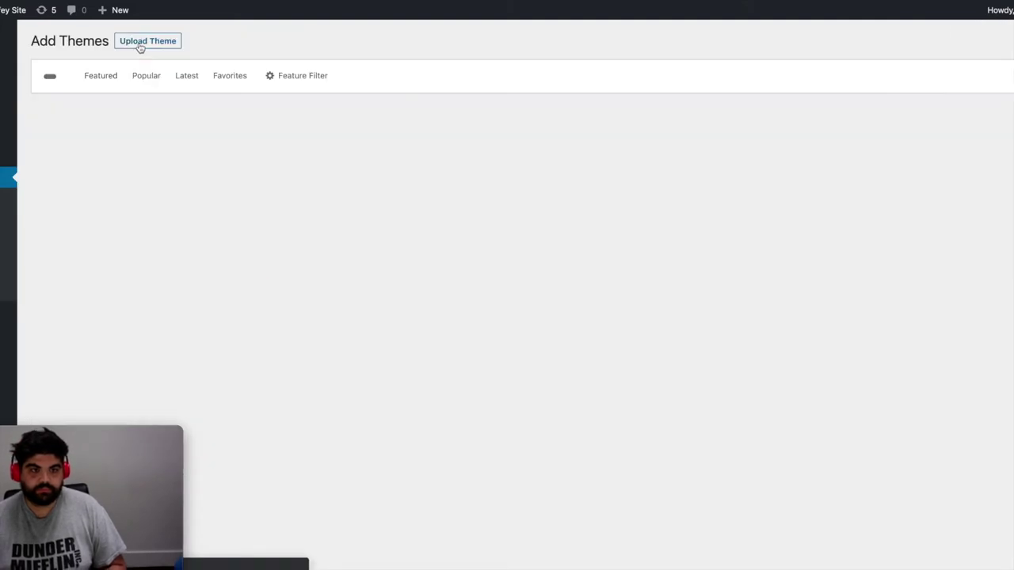
left_click(140, 43)
left_click_drag(771, 128, 468, 155)
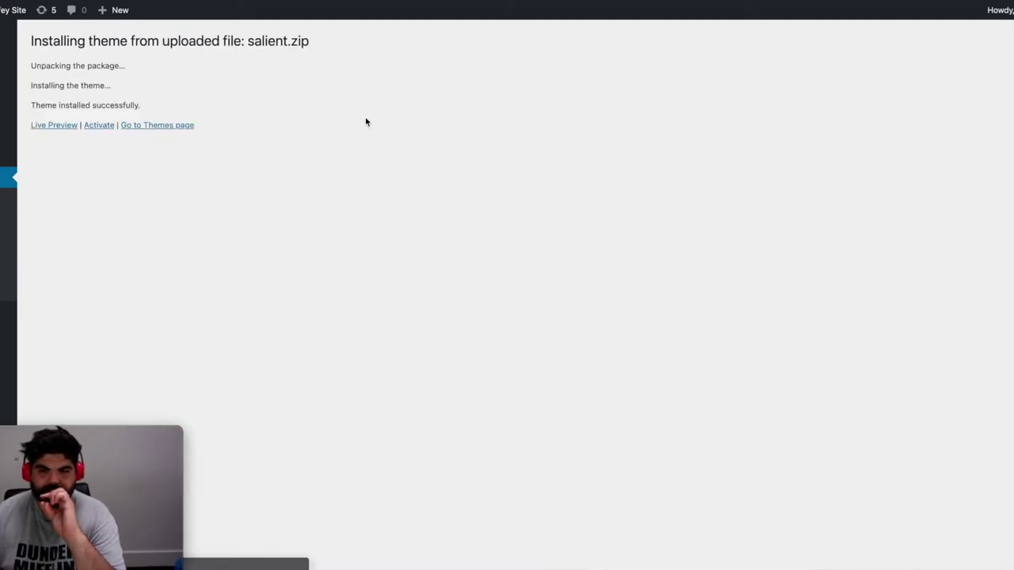
left_click(92, 130)
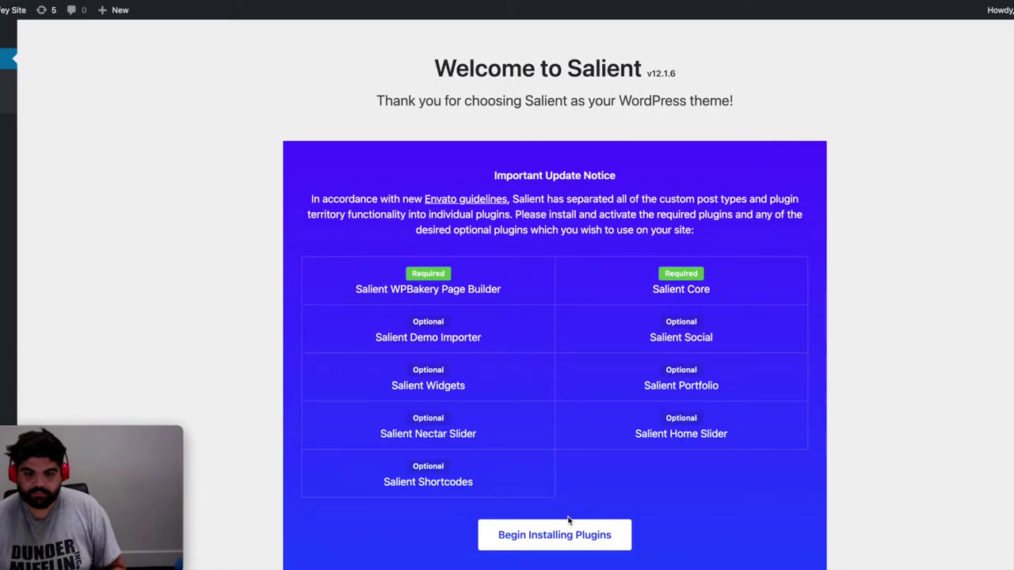
Bulk-install all of Salient's bundled plugins
left_click(565, 528)
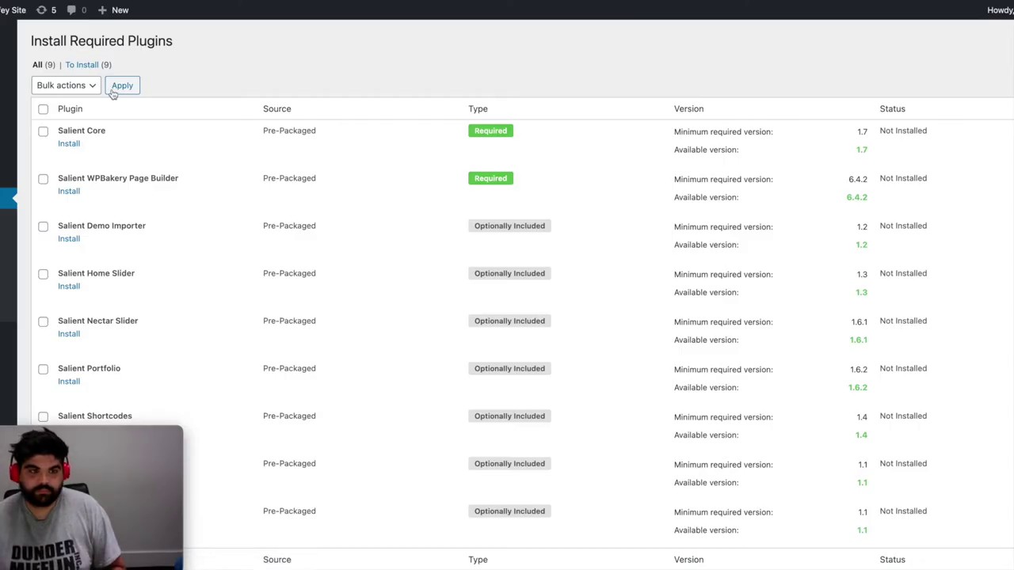
left_click(43, 108)
left_click(62, 85)
left_click(52, 99)
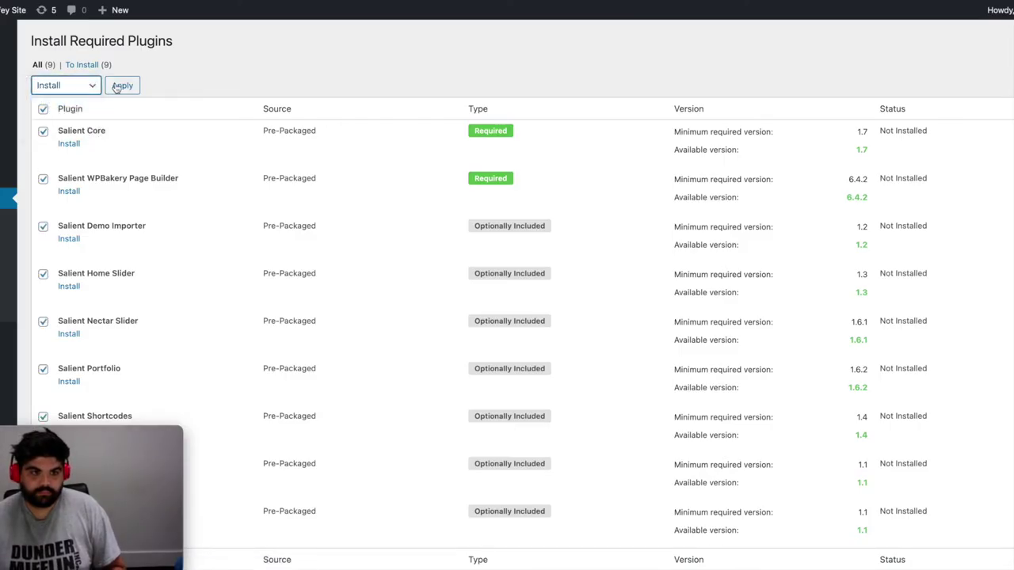
left_click(122, 86)
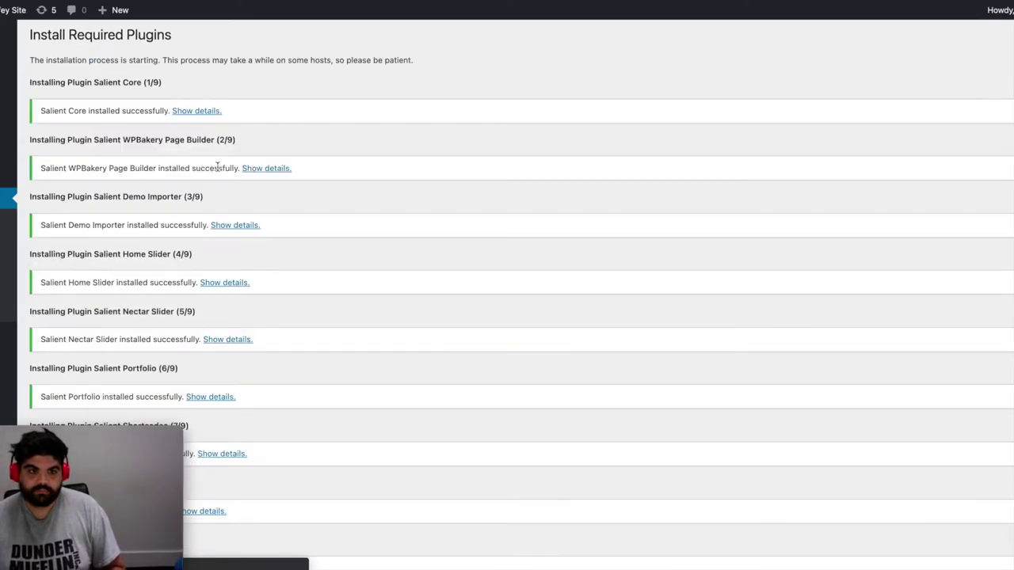
scroll(221, 246, "down", 3)
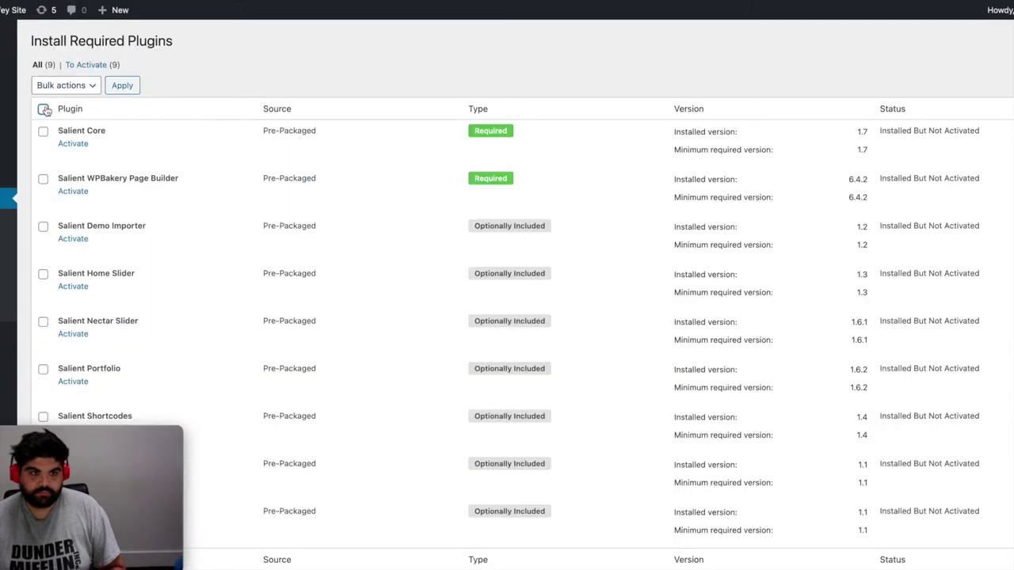
Bulk-activate all nine installed Salient plugins
left_click(43, 109)
left_click(62, 85)
left_click(60, 129)
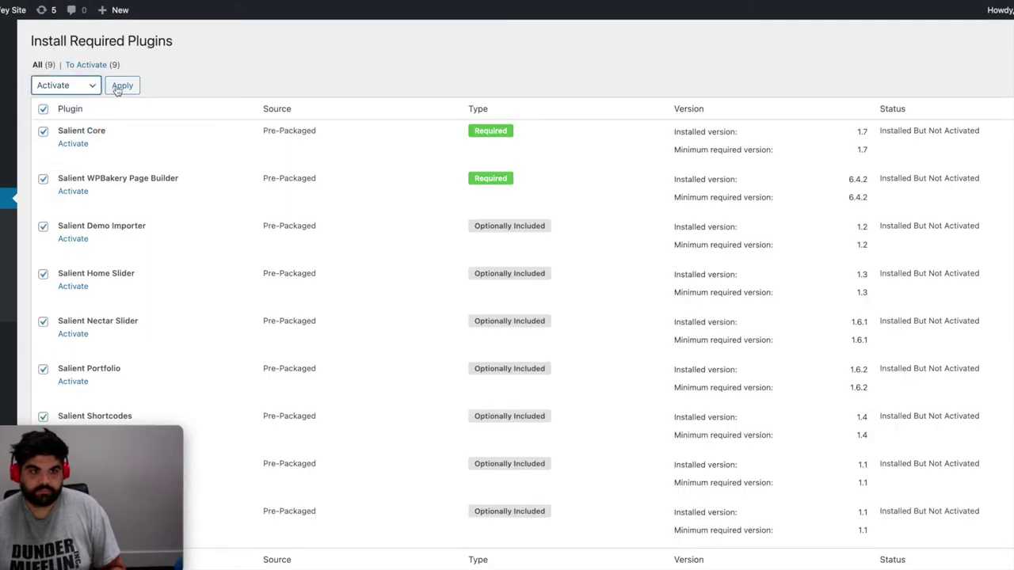
left_click(120, 86)
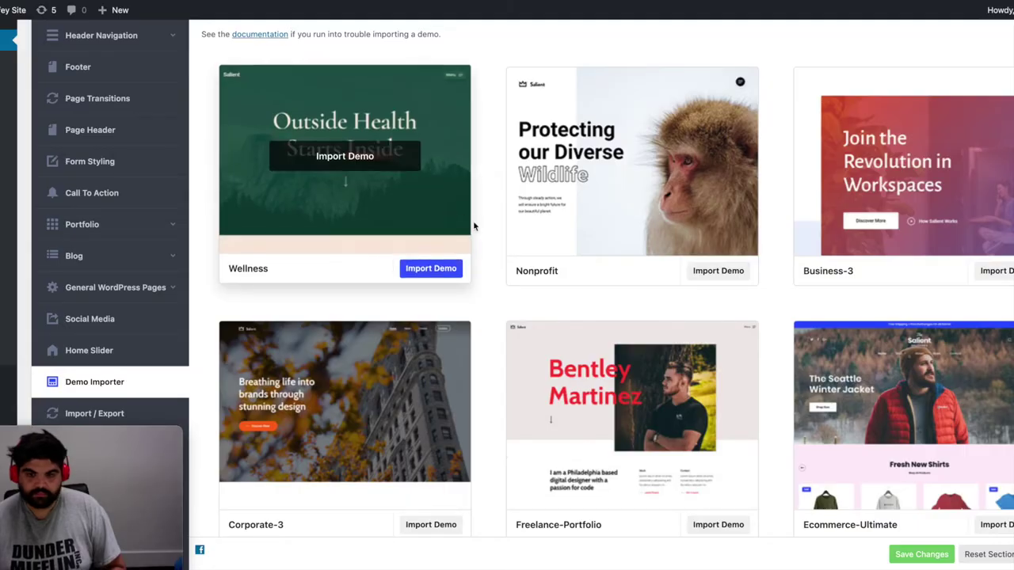
Import Salient's App demo and confirm the demo content import
scroll(473, 220, "down", 10)
left_click(419, 411)
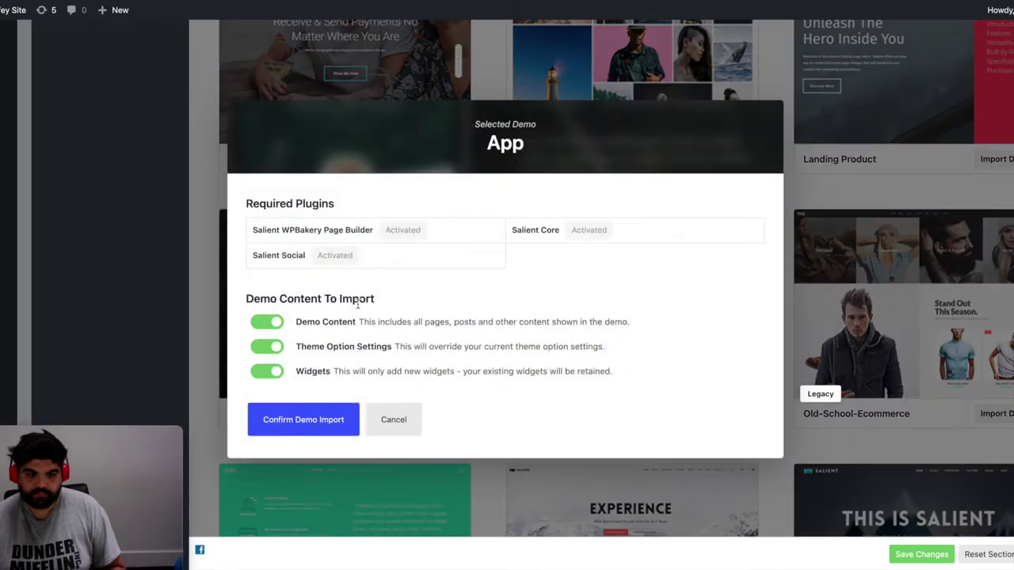
left_click(301, 429)
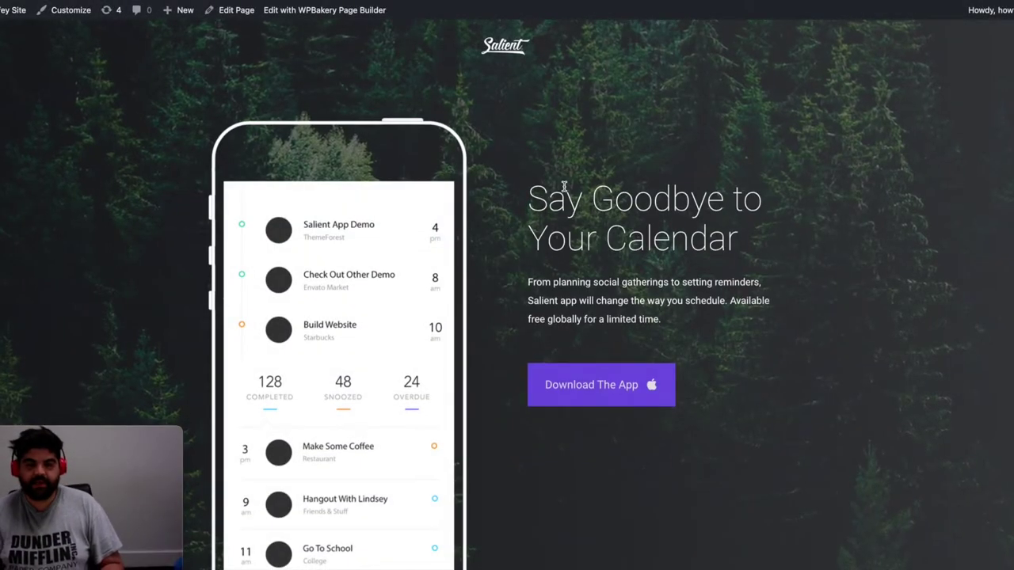
Scroll through the new App demo homepage, then go to Pingdom's Website Speed Test
scroll(563, 187, "down", 1)
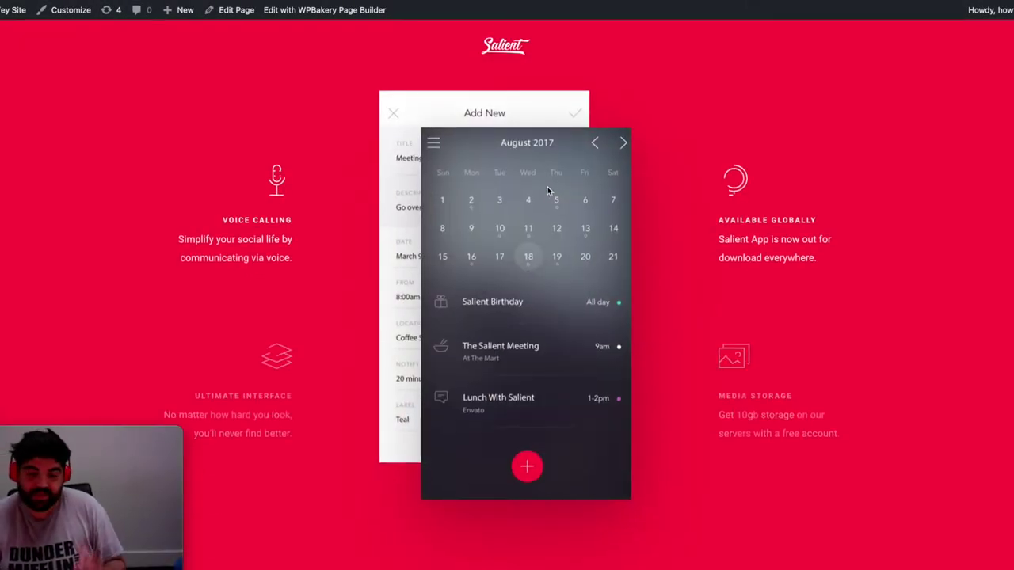
scroll(546, 187, "down", 1)
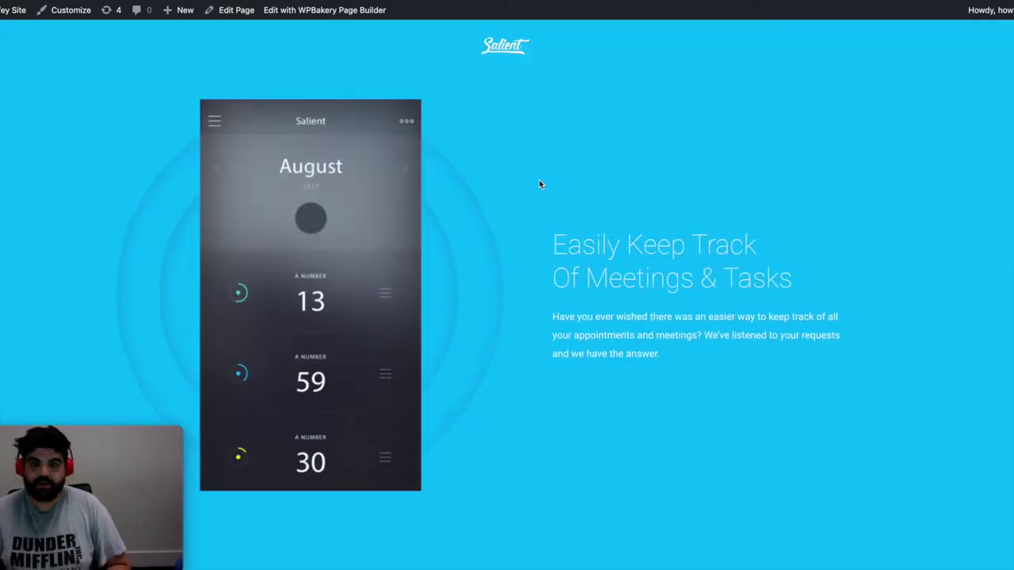
scroll(539, 185, "down", 1)
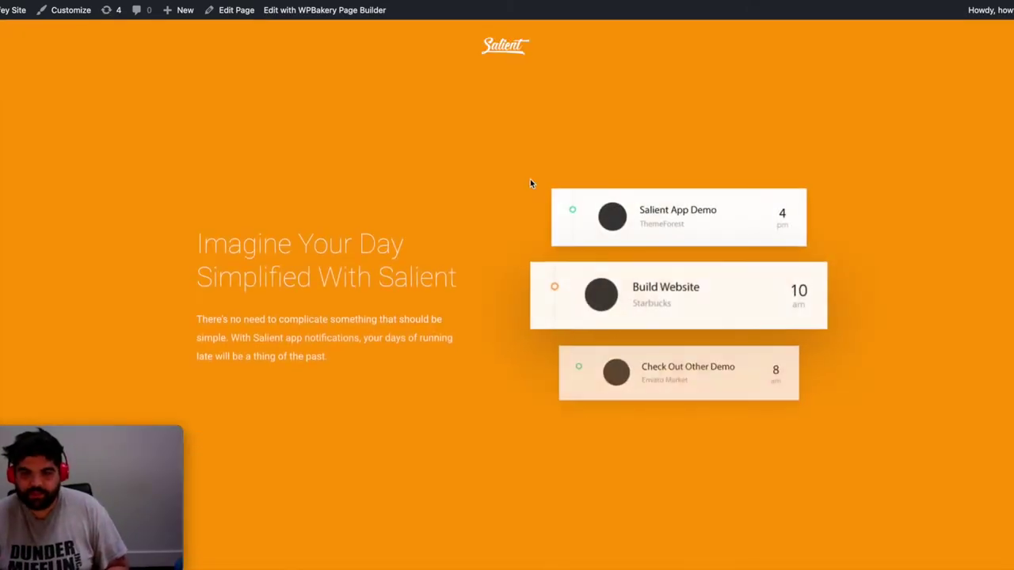
scroll(530, 183, "down", 1)
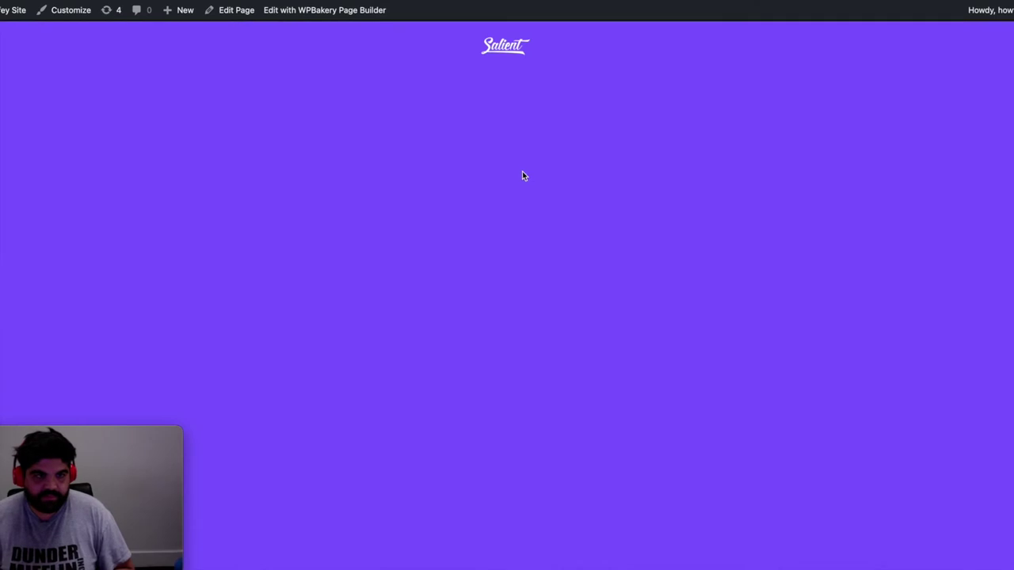
scroll(521, 170, "down", 1)
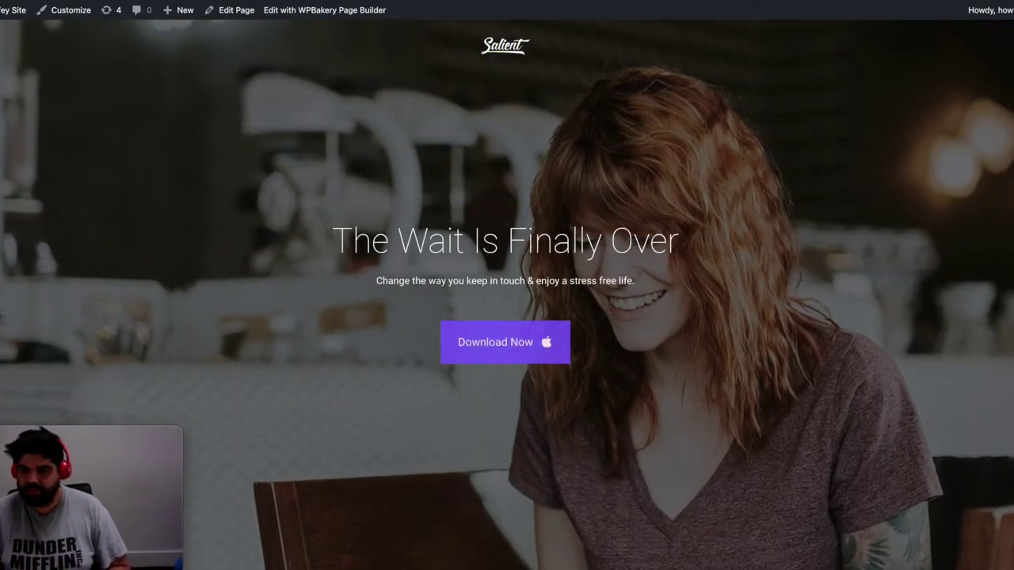
scroll(511, 70, "down", 1)
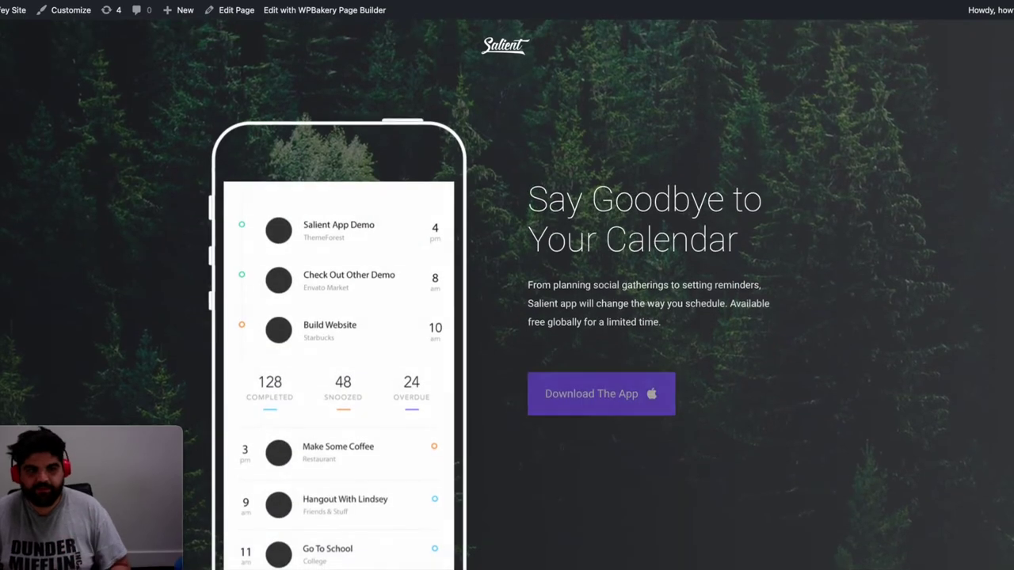
key("ctrl+l")
key("Return")
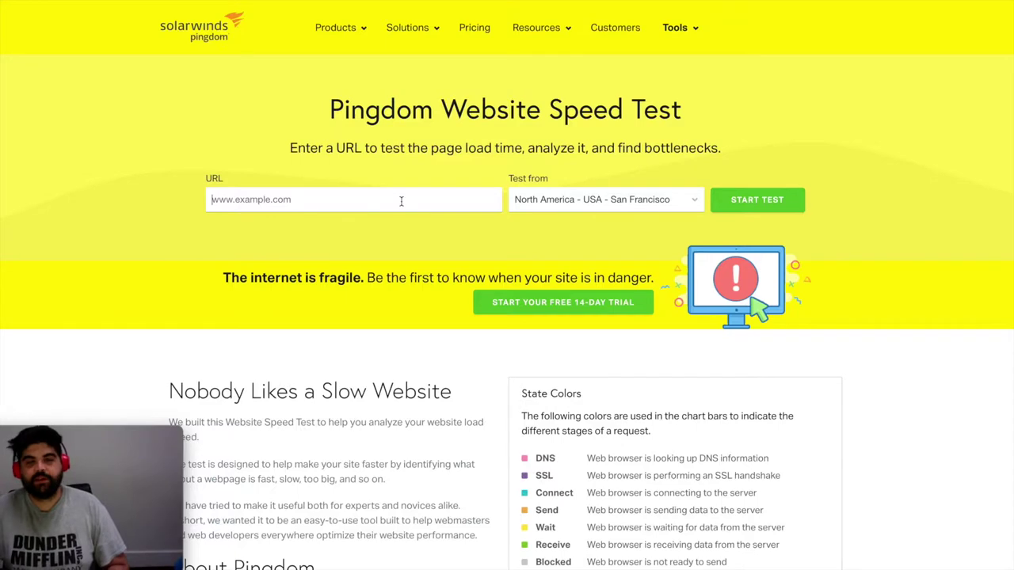
type("https://howfastismy.site/")
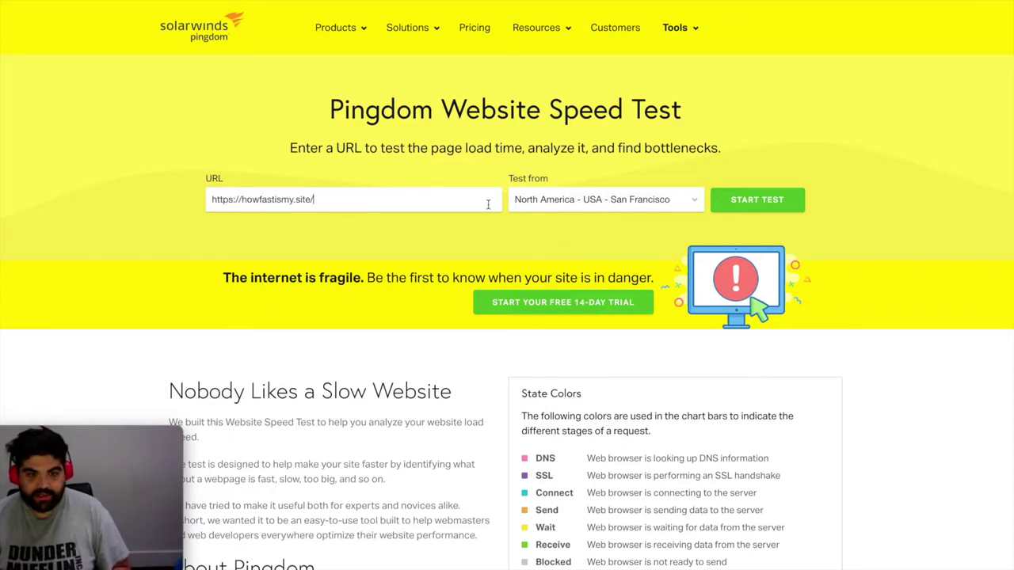
left_click(541, 204)
left_click(605, 335)
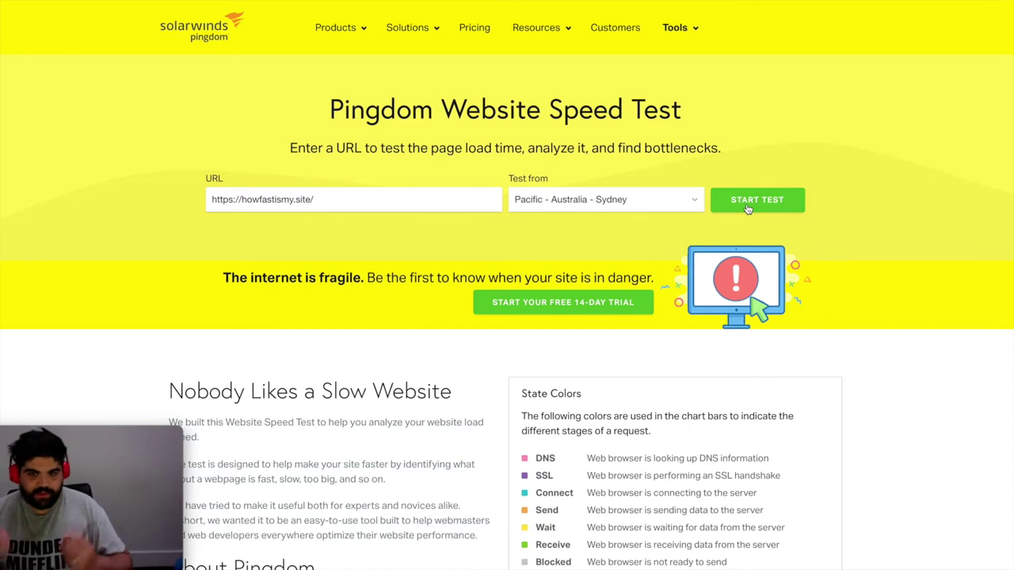
left_click(747, 208)
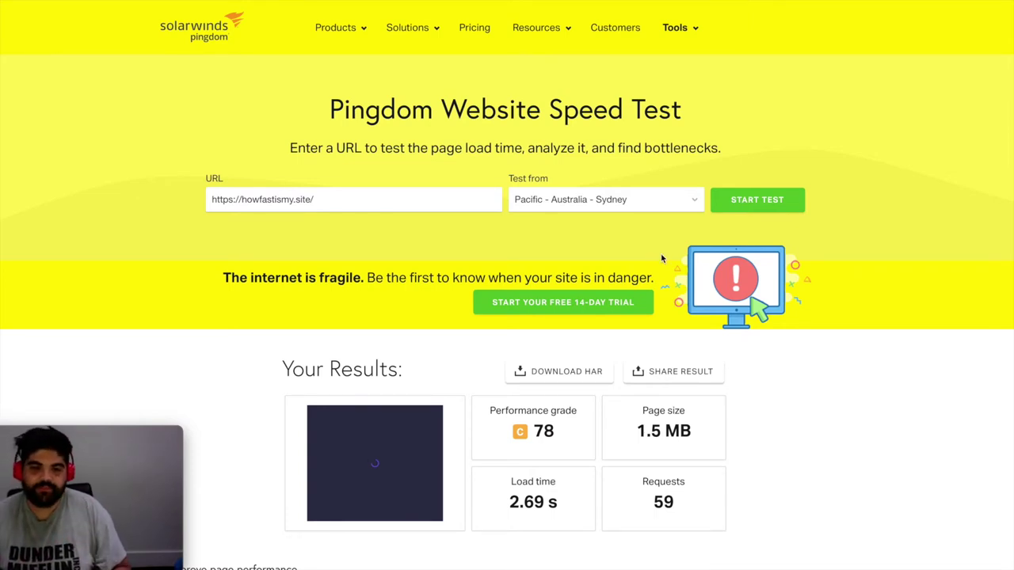
scroll(269, 239, "down", 3)
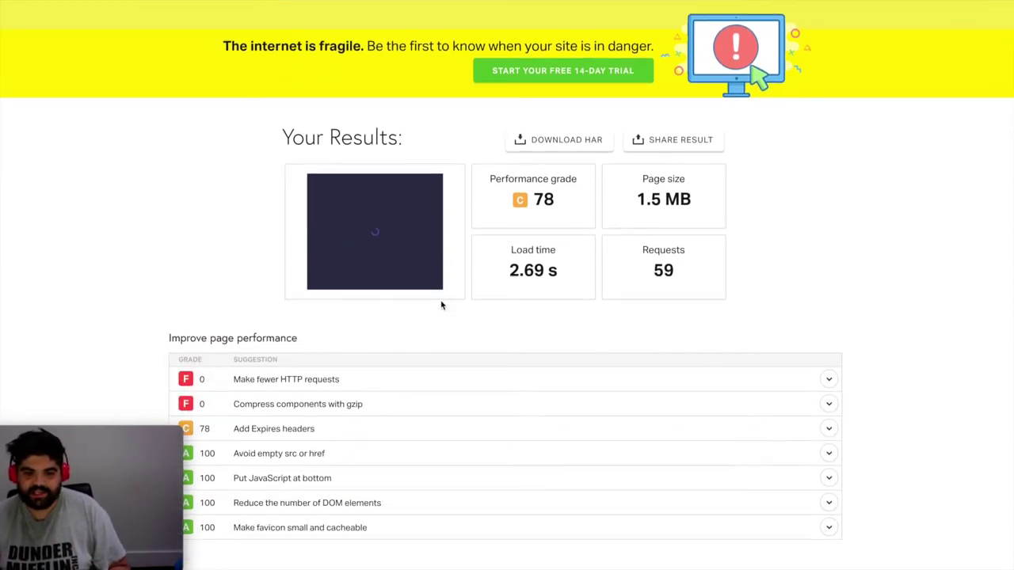
scroll(522, 274, "down", 2)
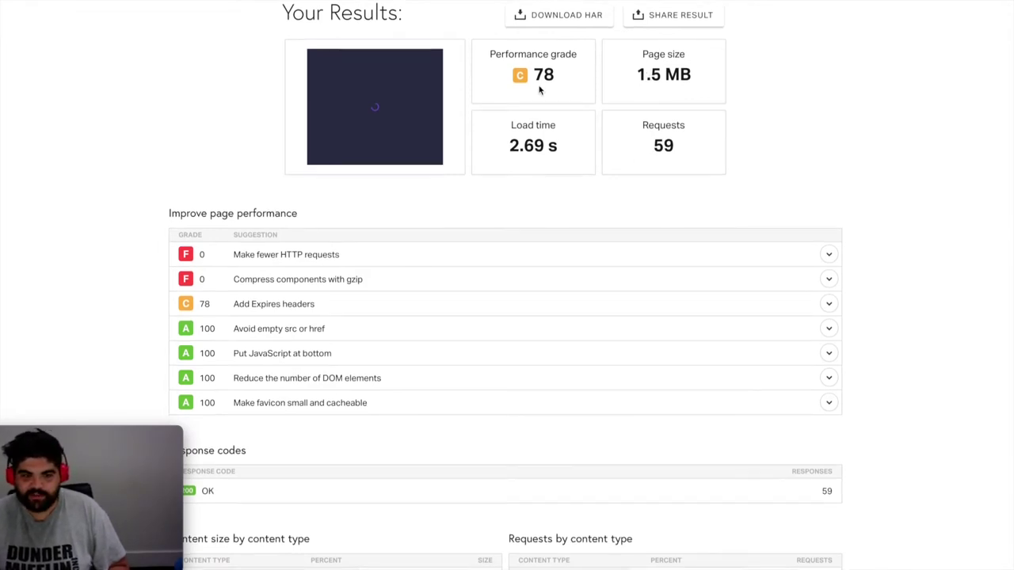
scroll(539, 90, "down", 3)
scroll(538, 89, "up", 6)
scroll(451, 269, "up", 1)
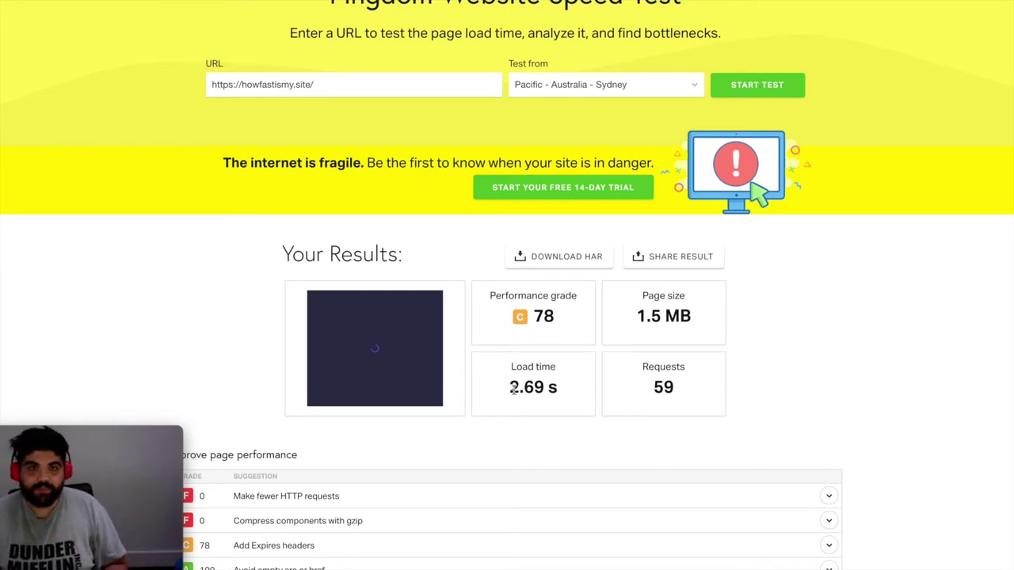
scroll(513, 390, "down", 10)
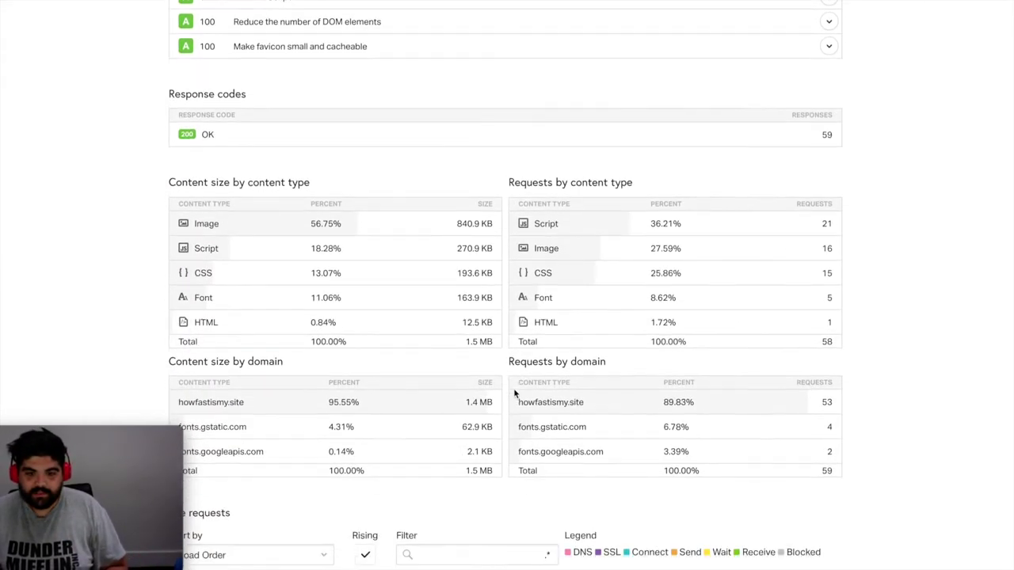
scroll(514, 392, "down", 4)
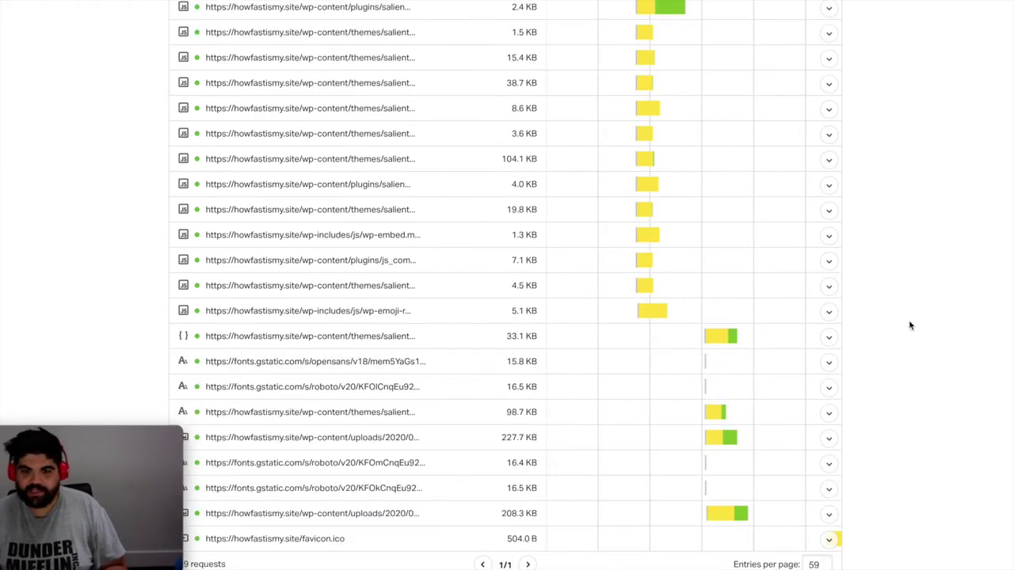
scroll(909, 325, "up", 14)
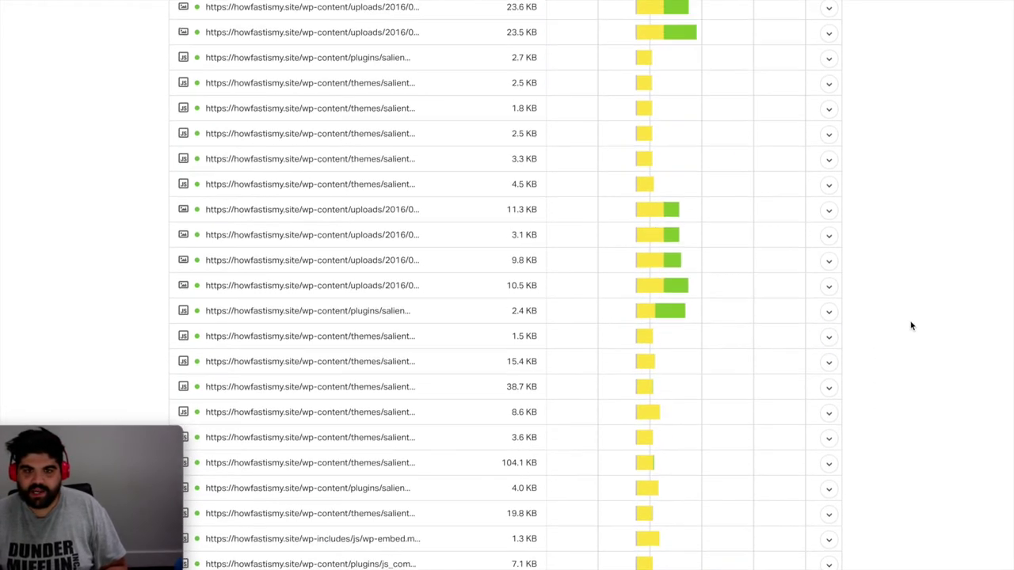
scroll(909, 325, "up", 1)
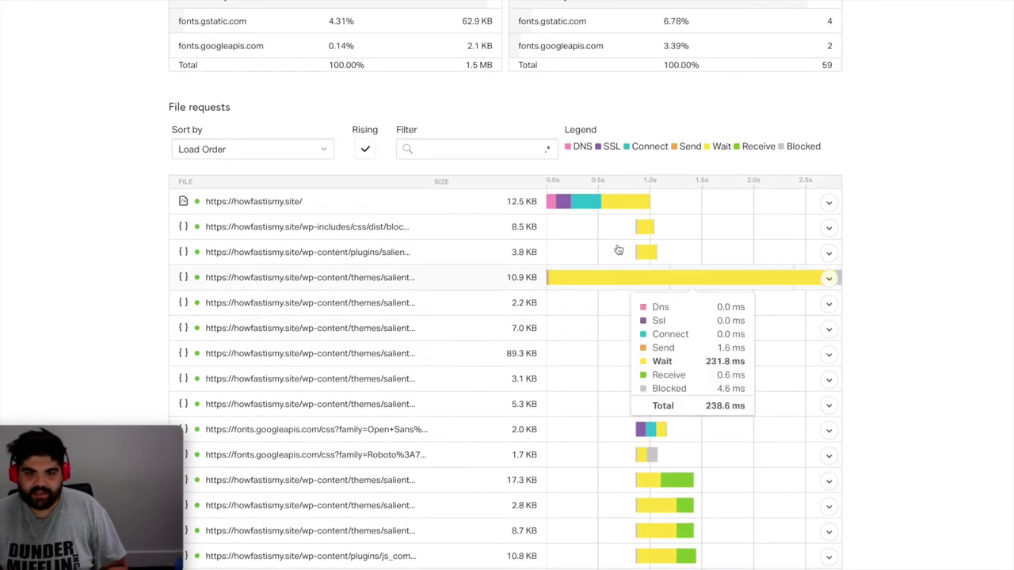
mouse_move(611, 202)
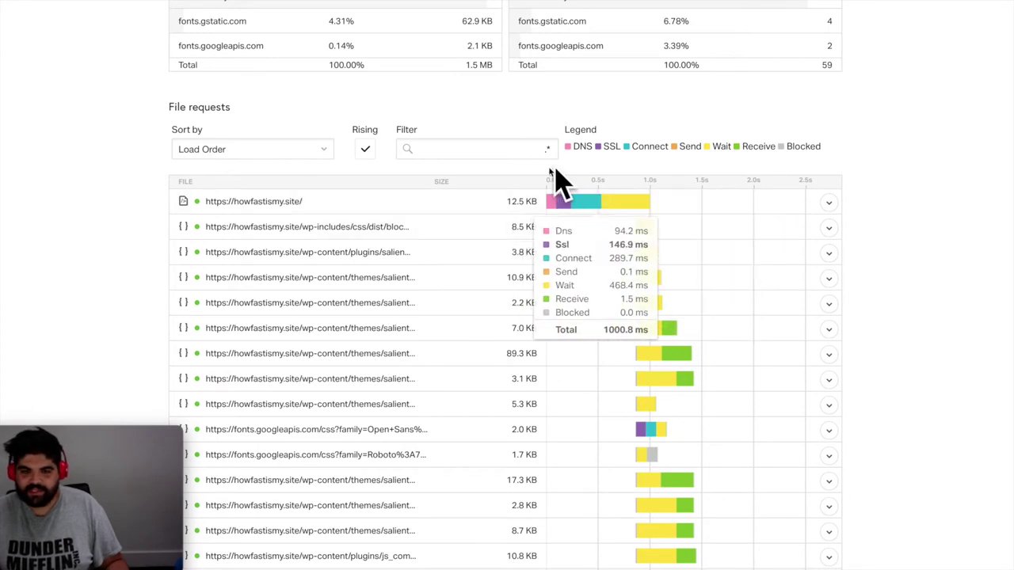
scroll(898, 204, "down", 6)
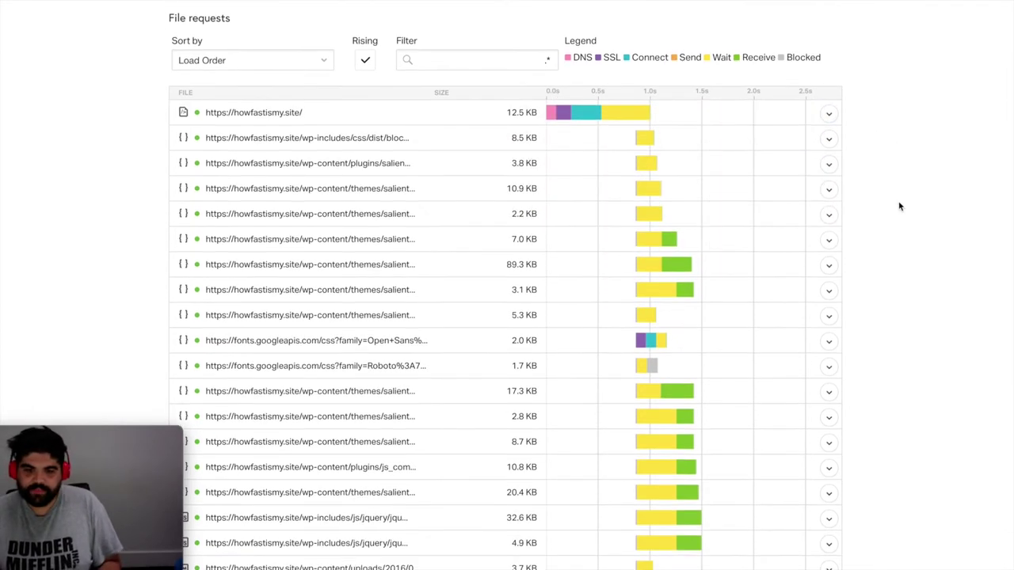
scroll(898, 206, "down", 12)
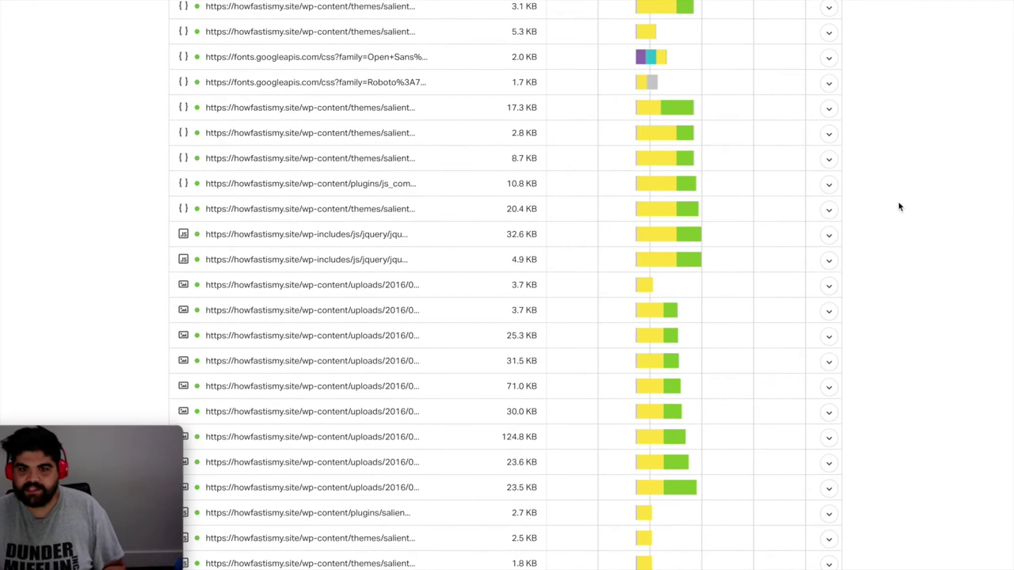
scroll(898, 207, "down", 2)
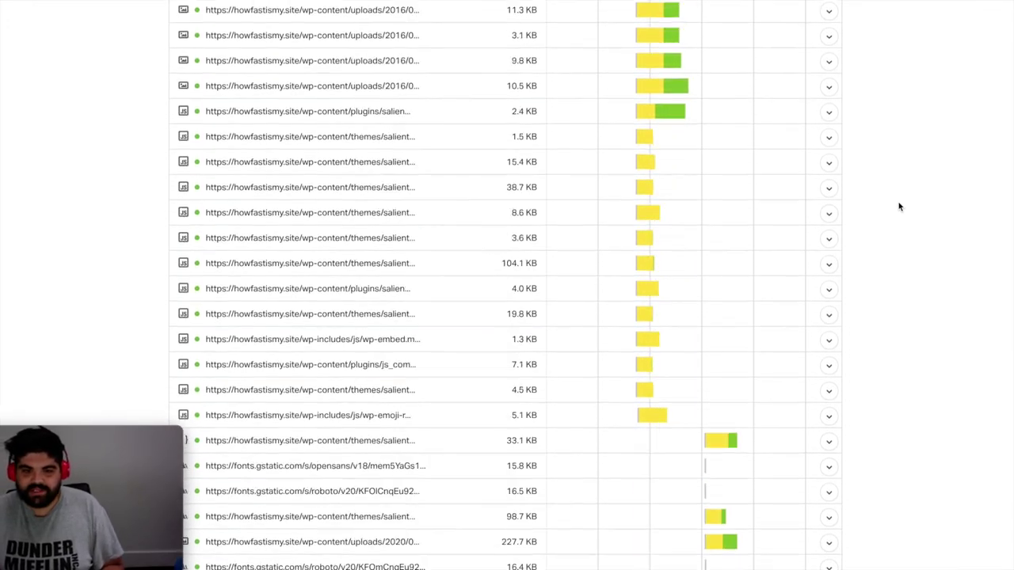
scroll(899, 207, "down", 3)
mouse_move(658, 245)
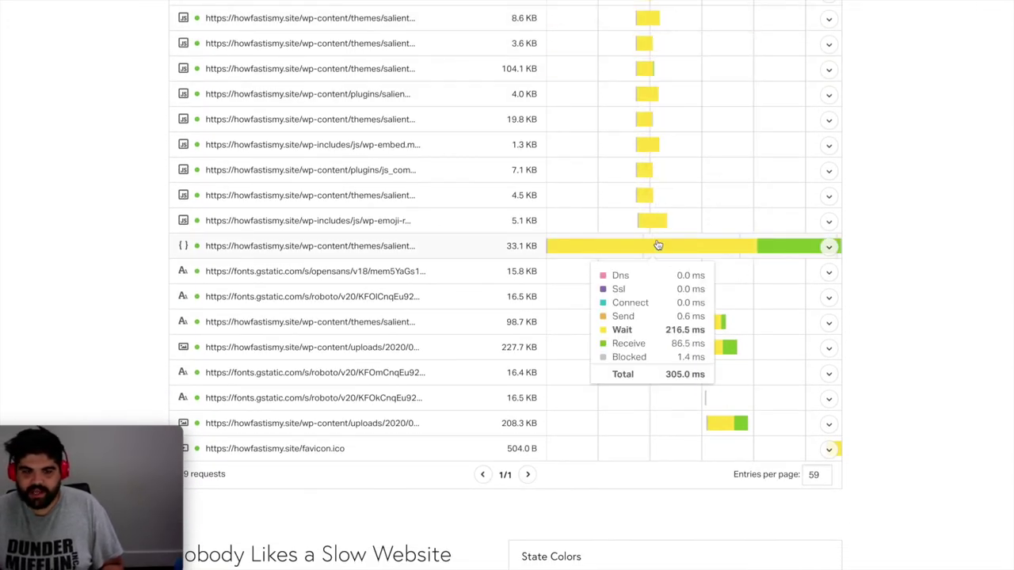
scroll(894, 272, "down", 1)
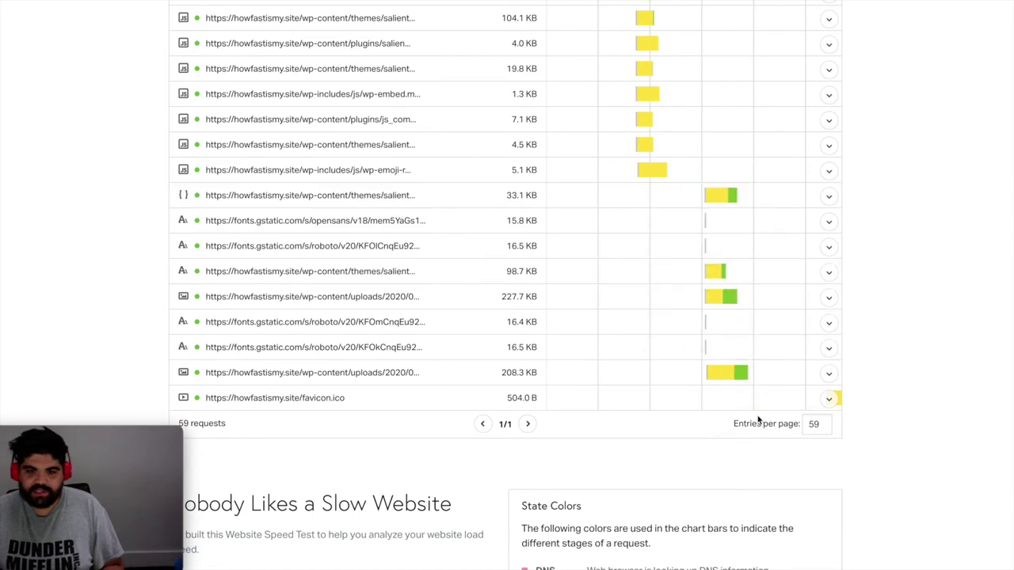
scroll(758, 420, "down", 2)
mouse_move(769, 333)
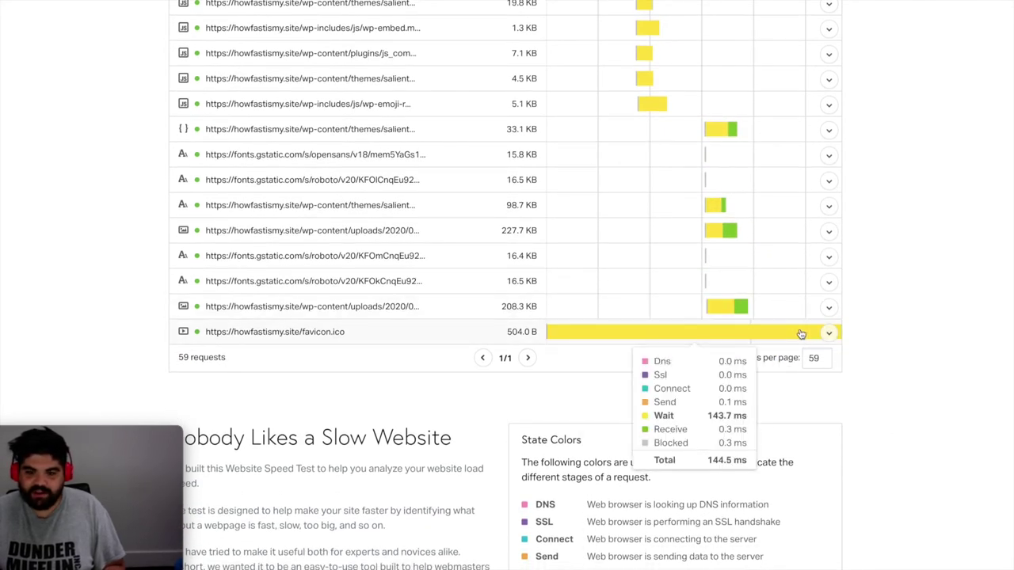
scroll(916, 319, "up", 15)
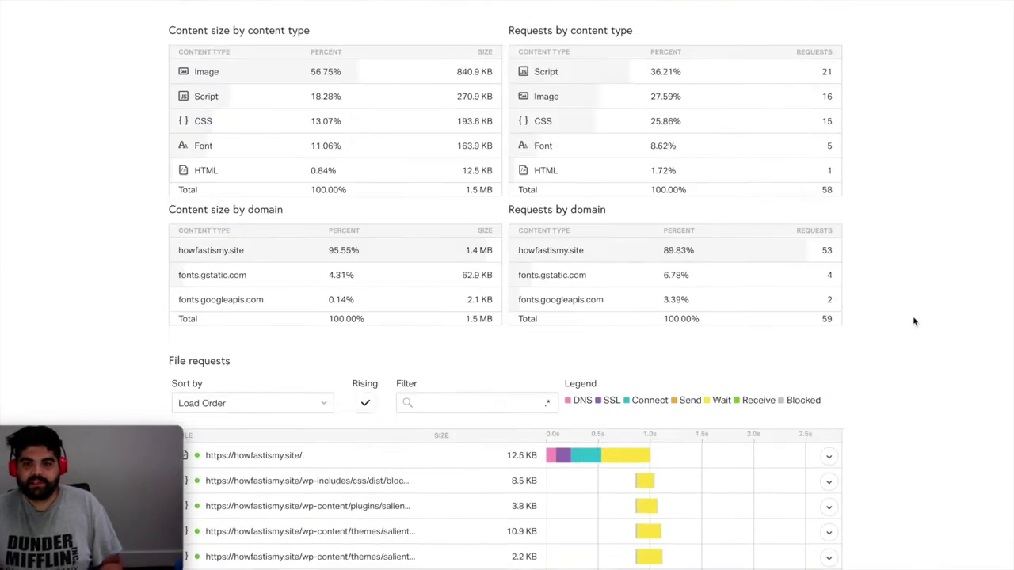
scroll(795, 388, "down", 1)
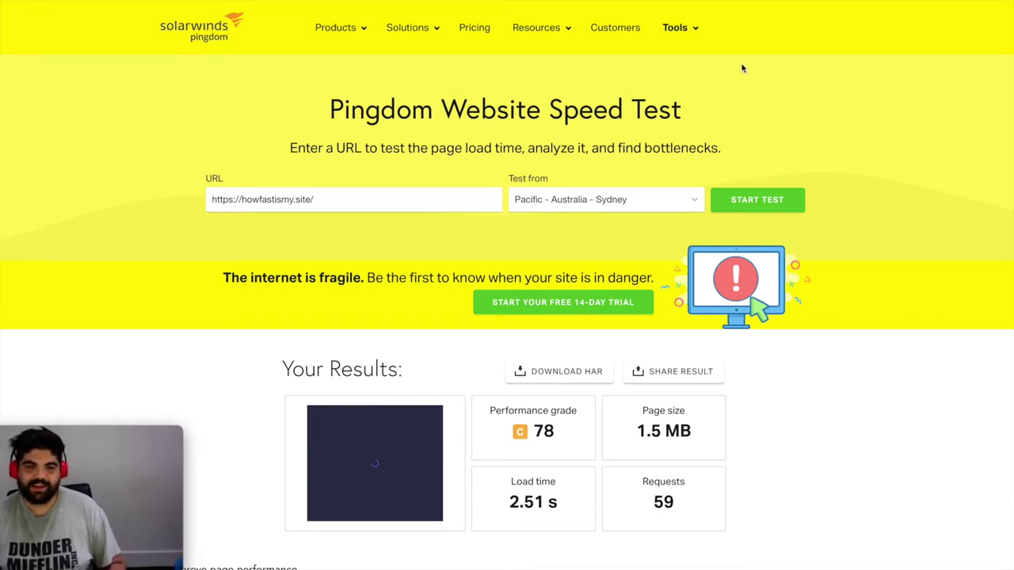
Rerun the Pingdom test with a cache-busting query appended to the address, then visit cloudflare.com
left_click(450, 199)
type("?")
key("Return")
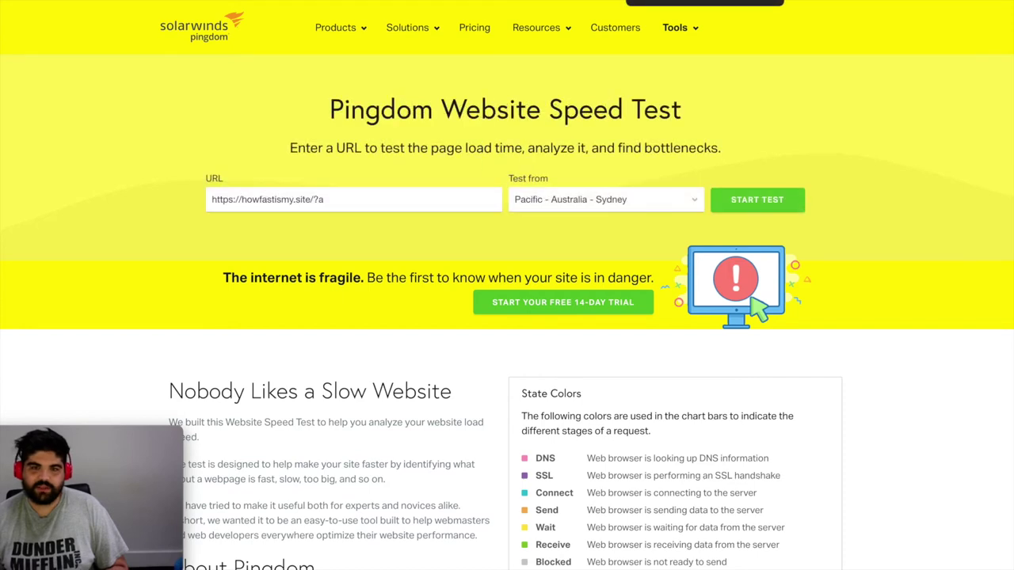
mouse_move(461, 53)
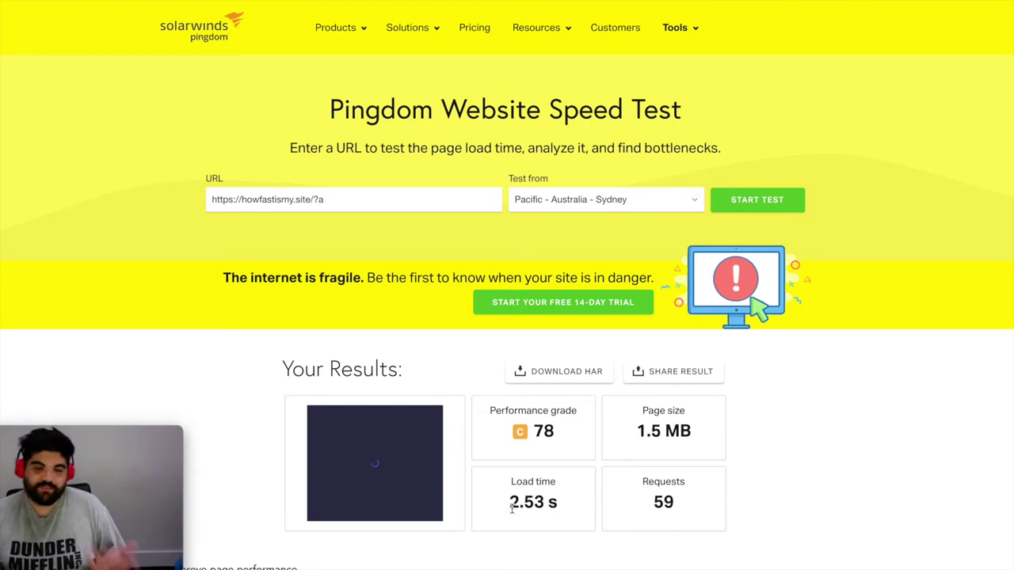
scroll(515, 495, "down", 1)
scroll(523, 475, "up", 1)
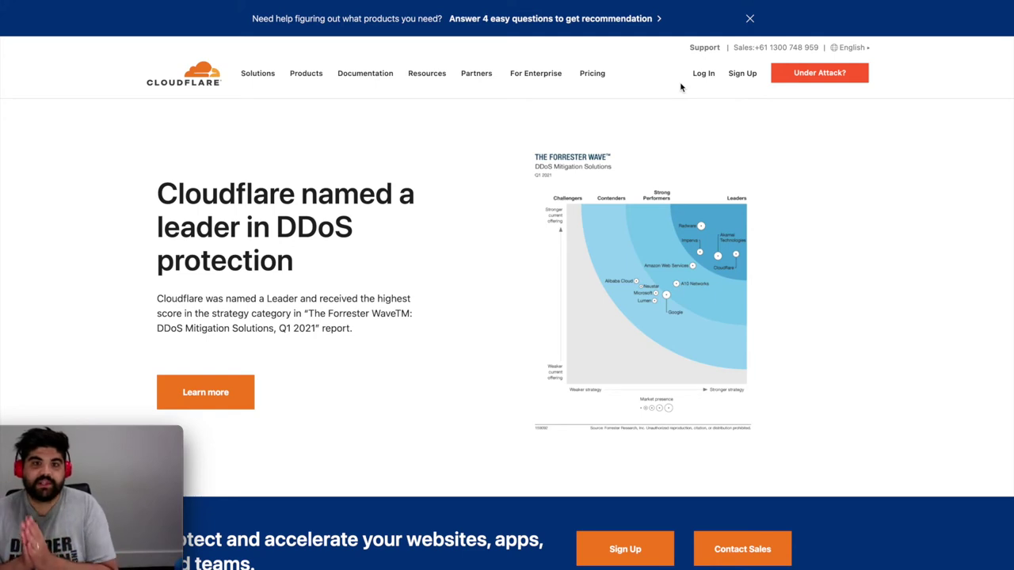
left_click(704, 79)
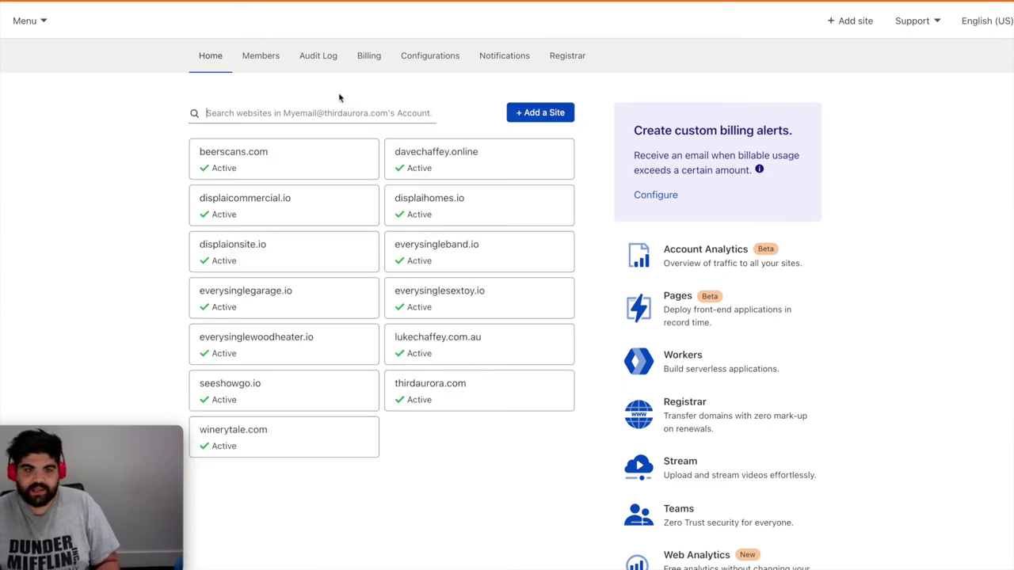
left_click(520, 109)
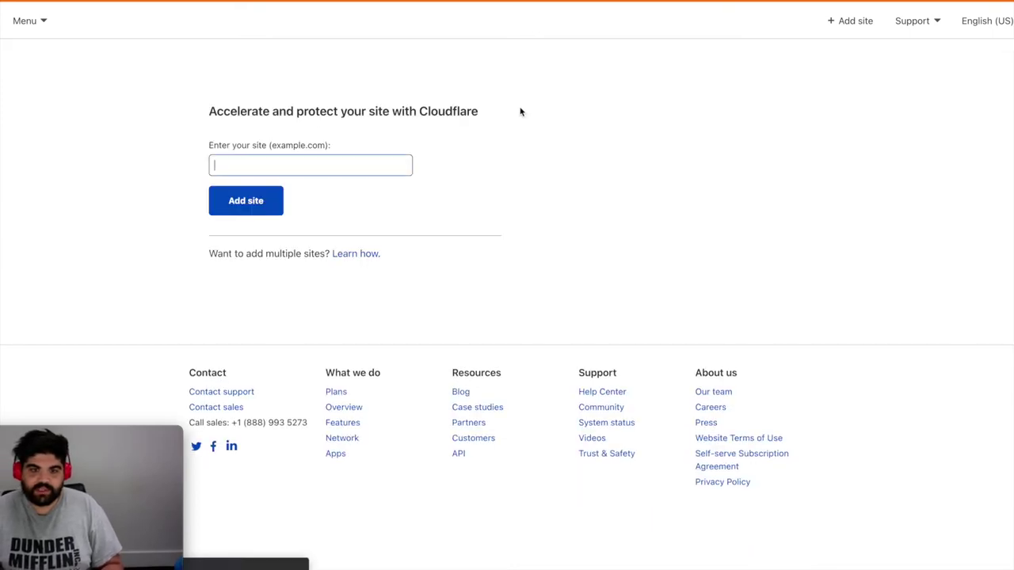
left_click(232, 168)
type("https://howfastismy.site/")
left_click(245, 208)
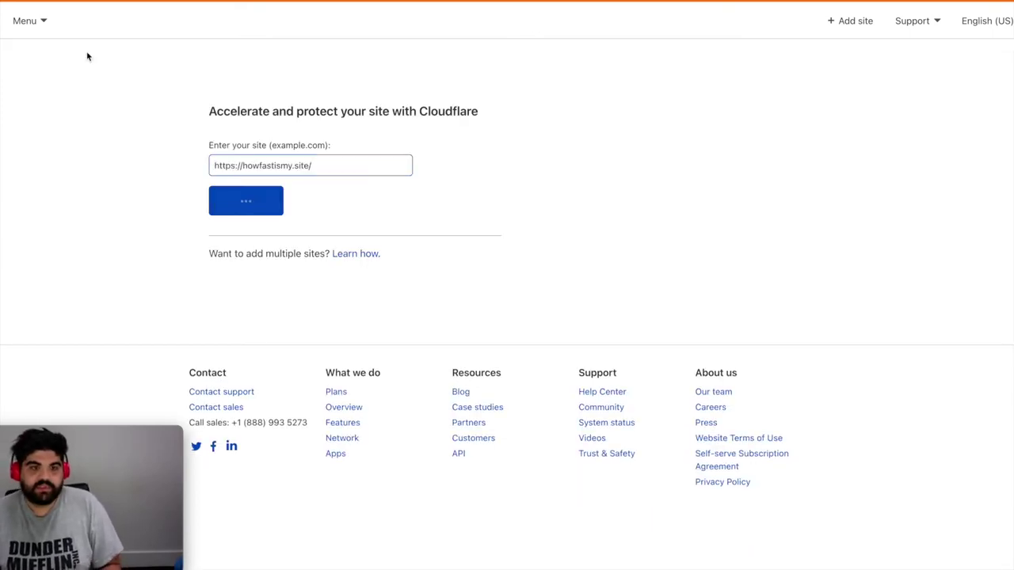
left_click(319, 165)
key("BackSpace")
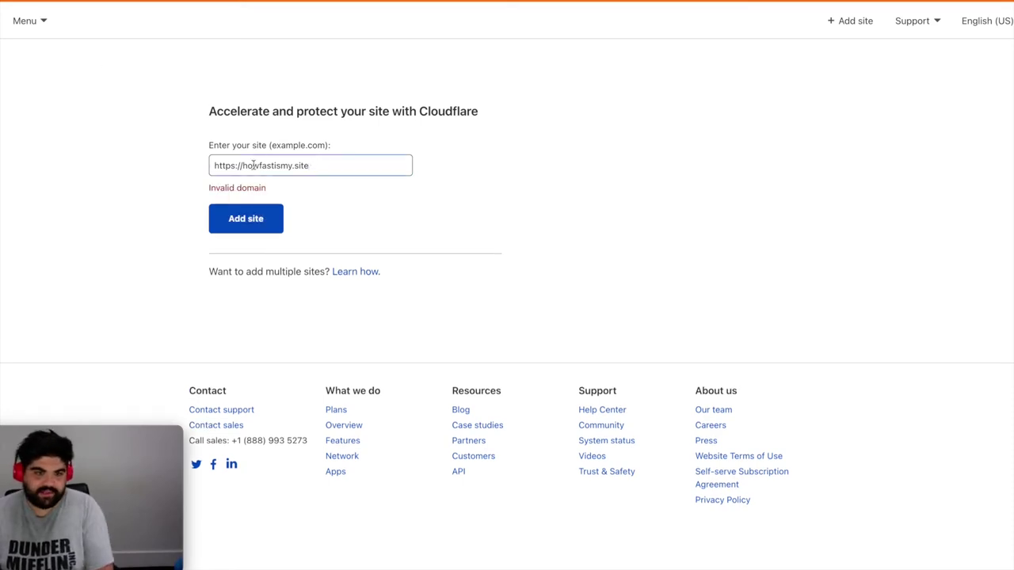
left_click_drag(211, 166, 239, 166)
key("BackSpace")
left_click(233, 219)
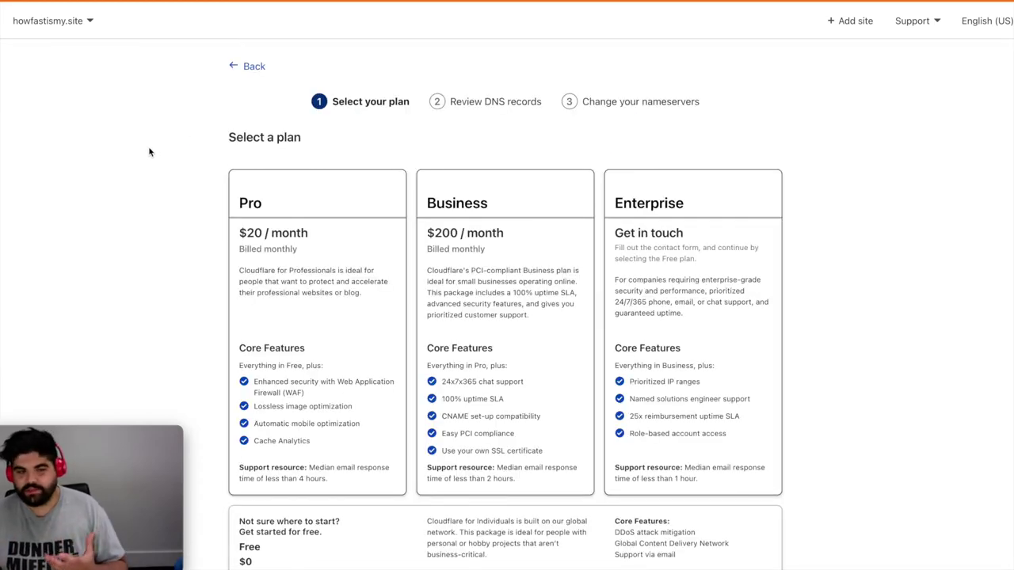
Select the Free plan for howfastismy.site and confirm it
scroll(190, 247, "down", 3)
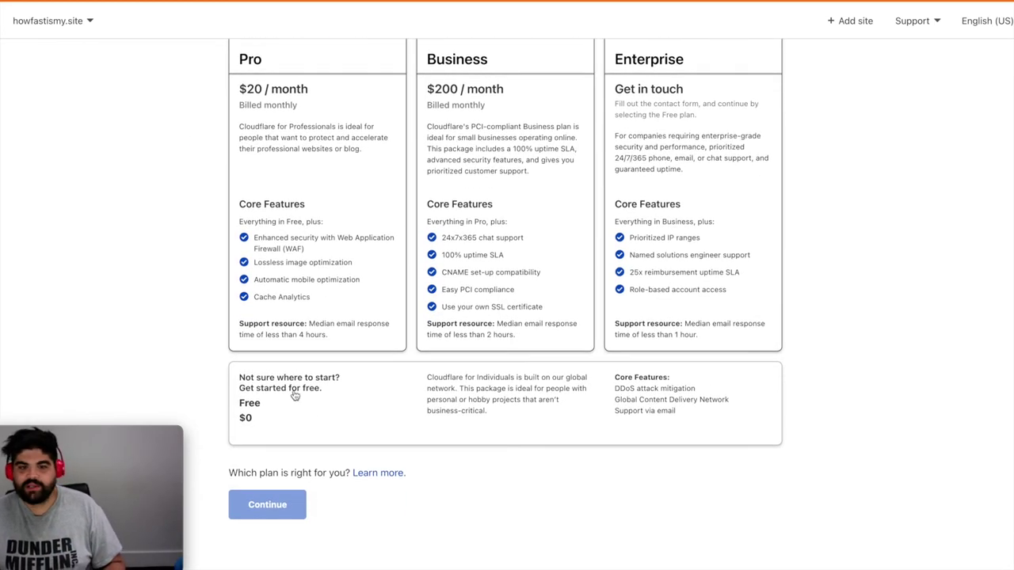
left_click(331, 407)
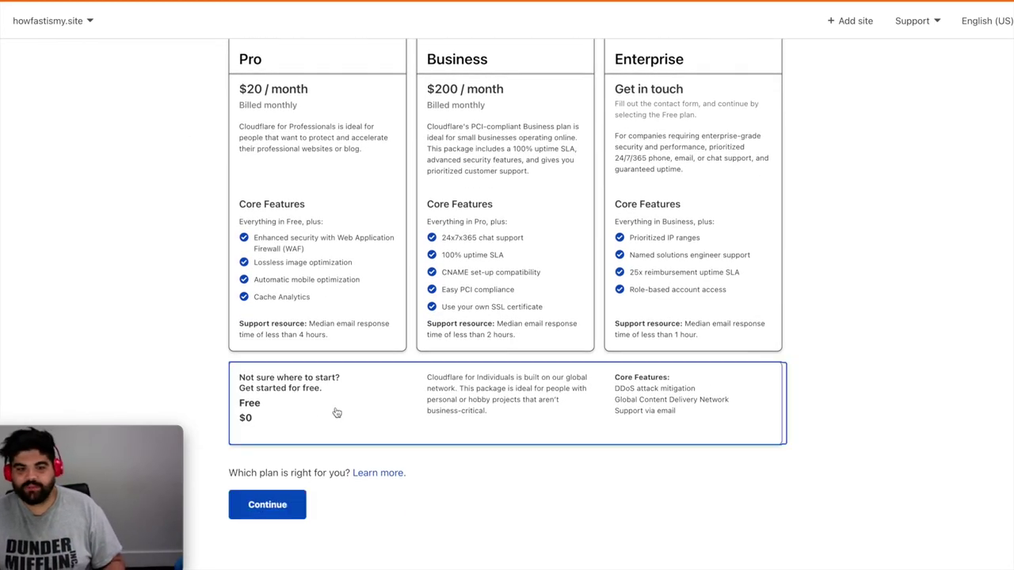
left_click(267, 505)
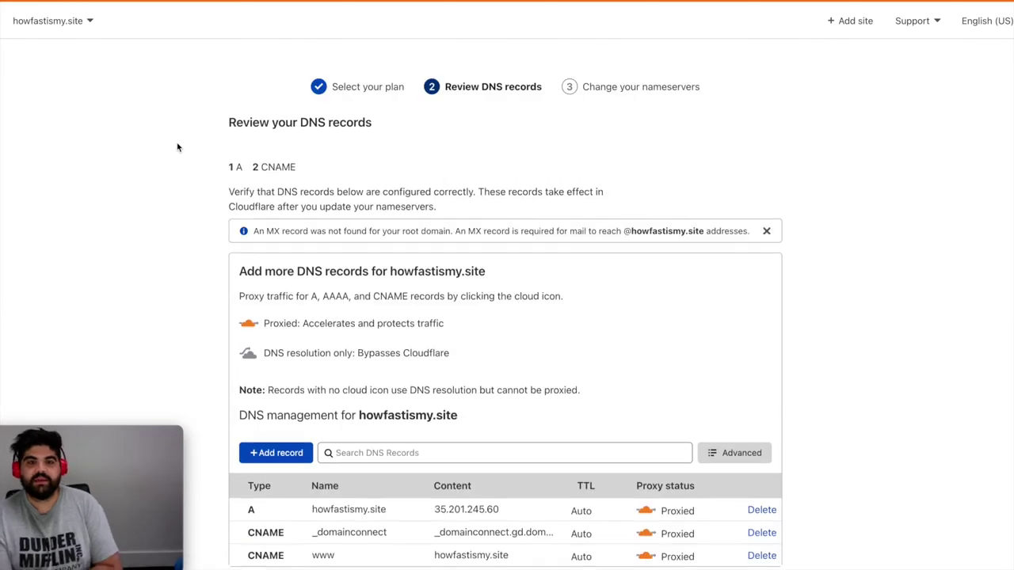
Review the imported A and CNAME DNS records and continue to the nameserver step
scroll(186, 206, "down", 4)
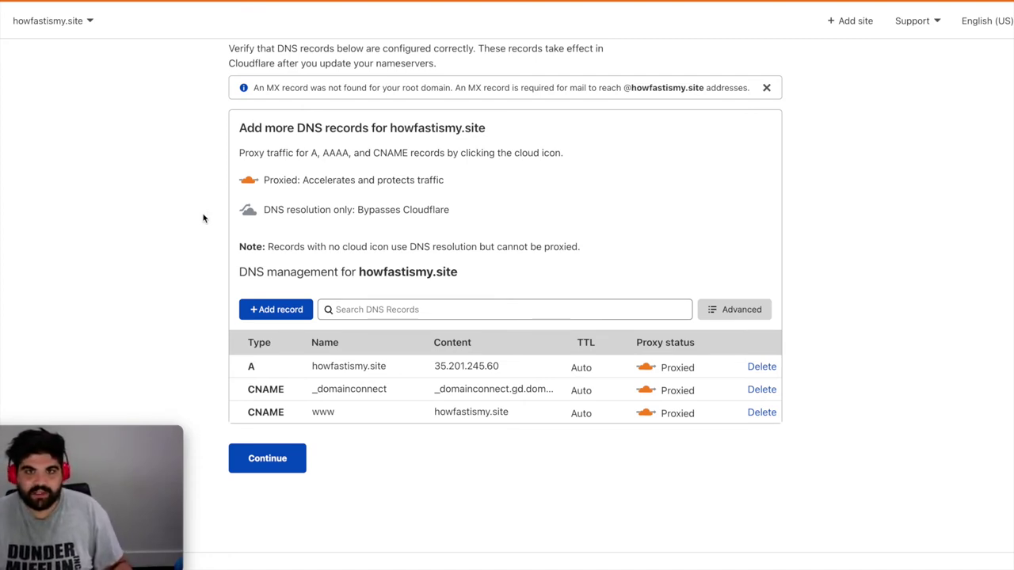
scroll(203, 218, "up", 2)
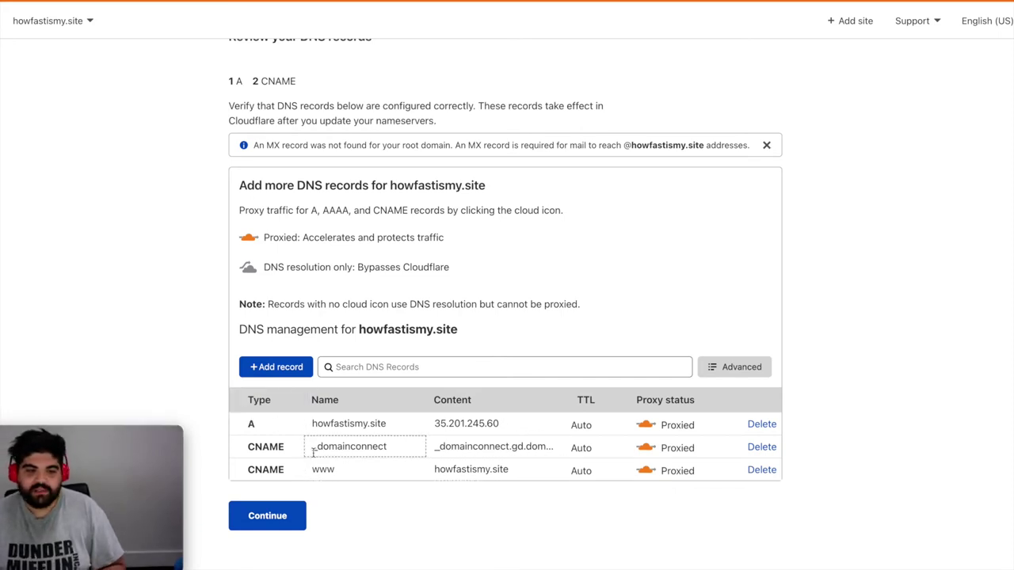
left_click(267, 516)
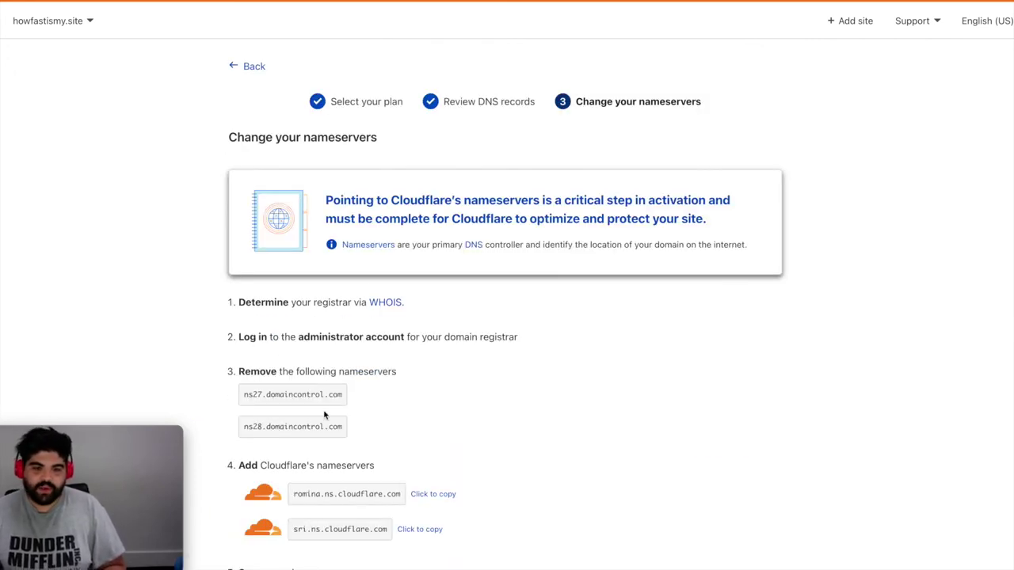
In GoDaddy, switch to custom nameservers and set Nameserver 1 to romina.ns.cloudflare.com
left_click(433, 494)
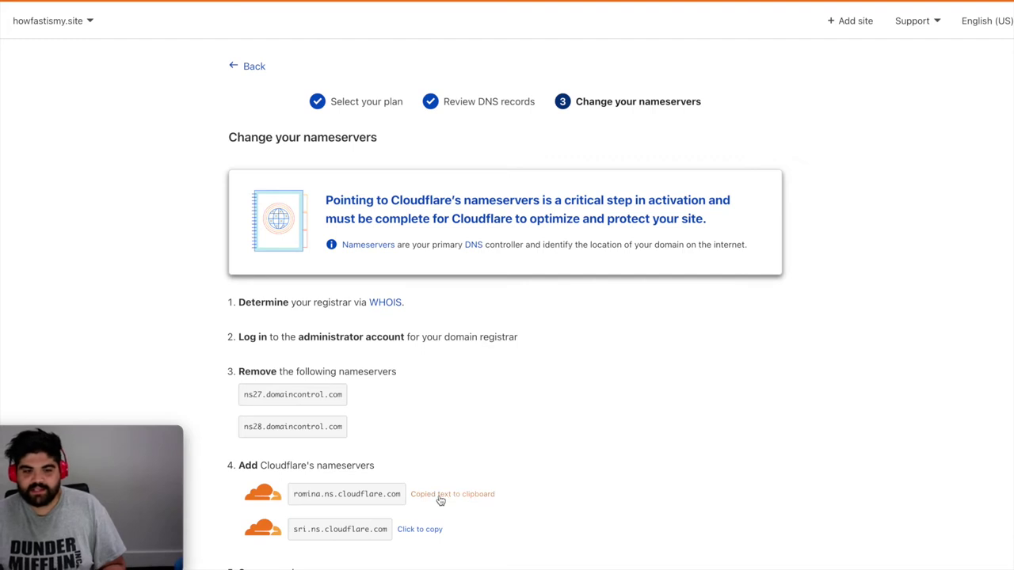
key("ctrl+Tab")
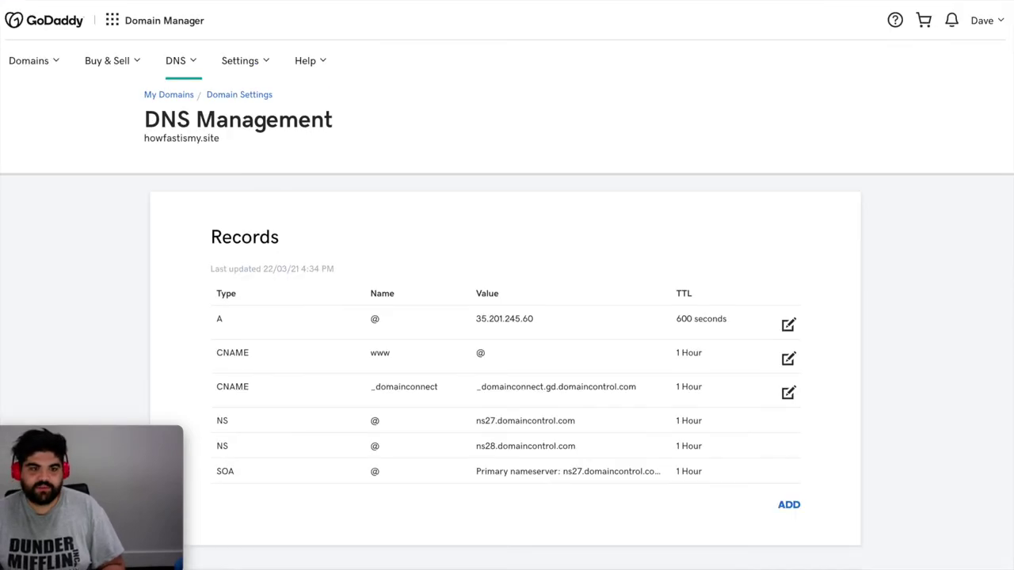
scroll(222, 238, "down", 1)
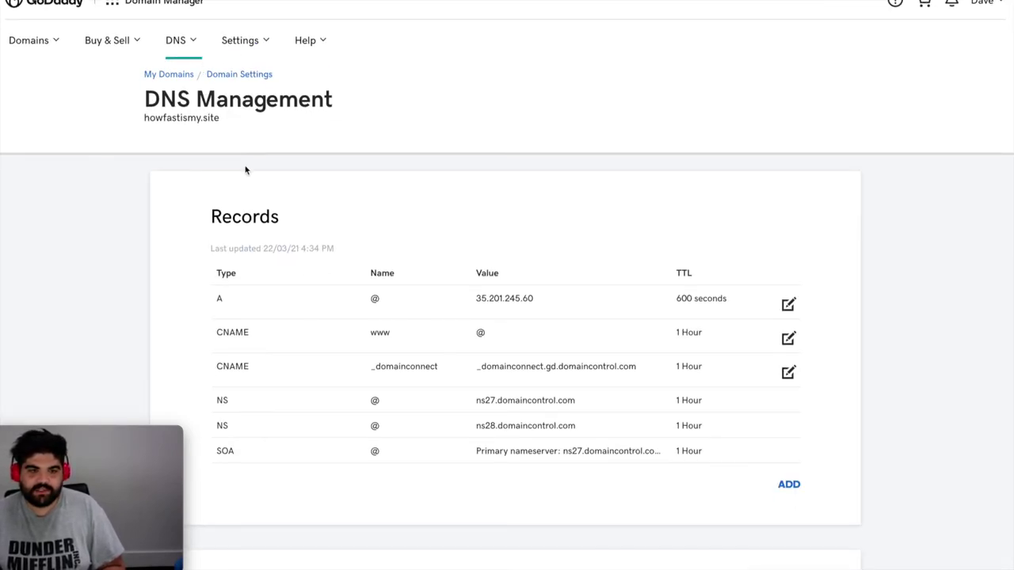
scroll(253, 198, "down", 4)
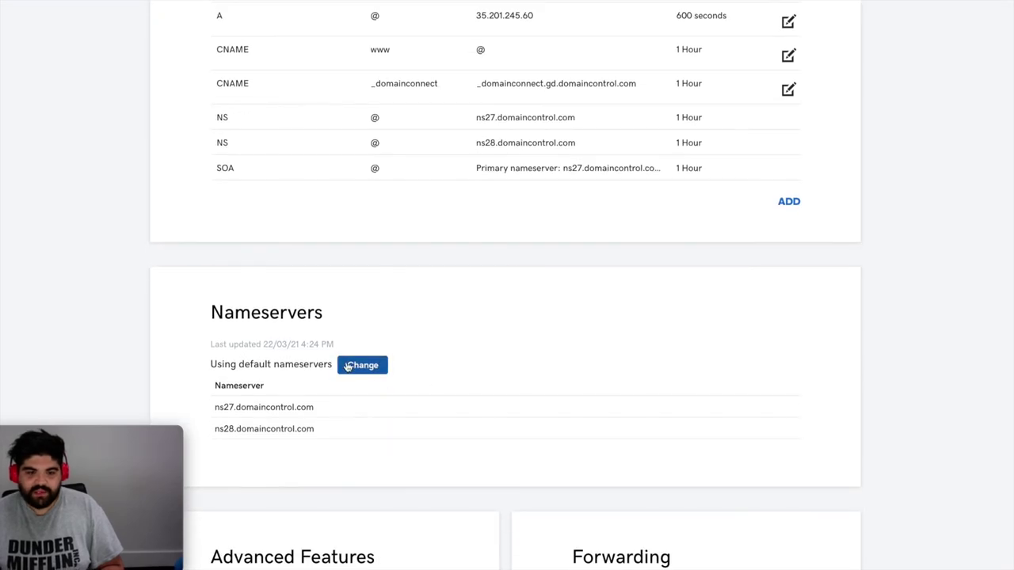
left_click(373, 369)
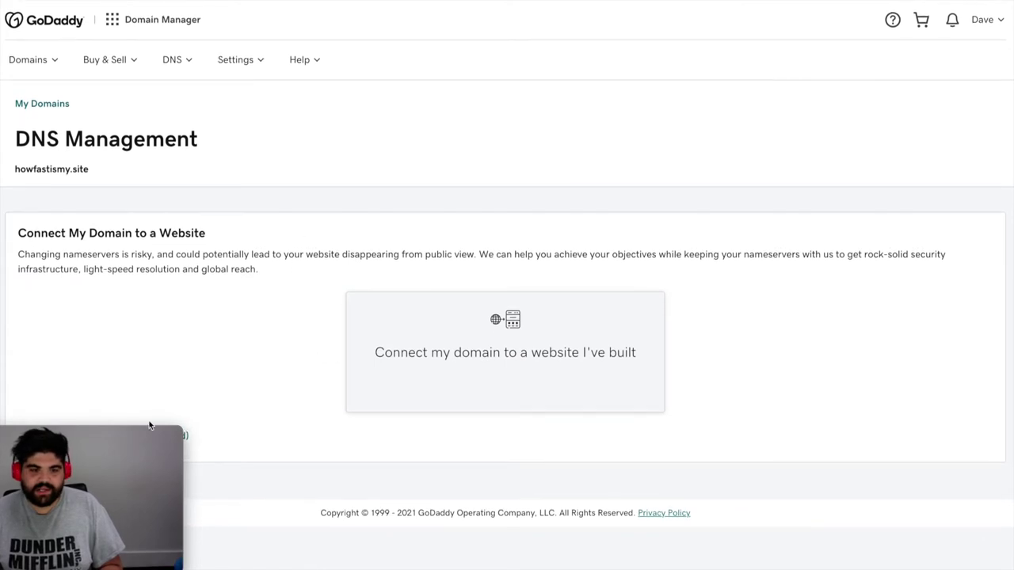
left_click(189, 436)
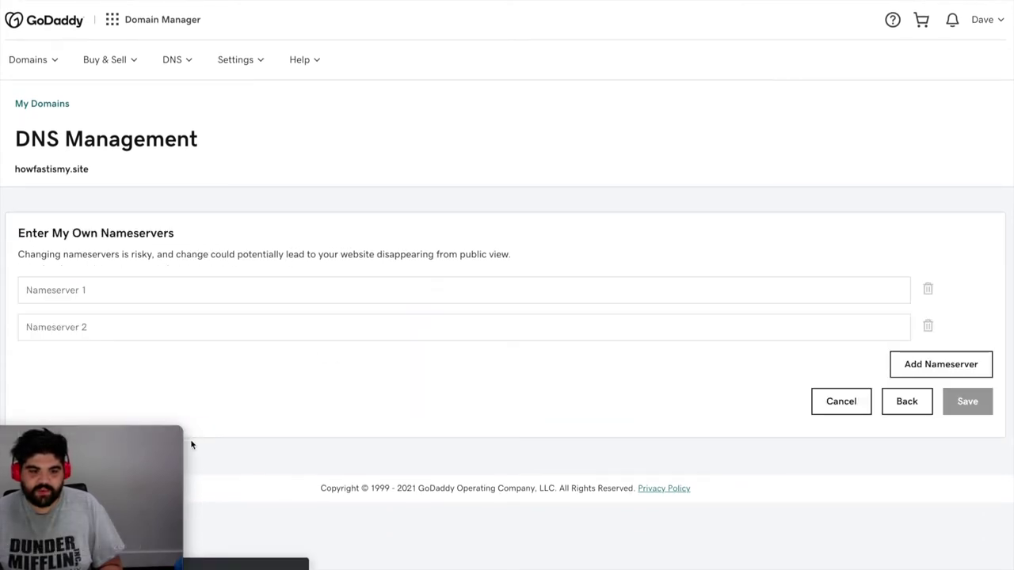
left_click(224, 288)
key("ctrl+v")
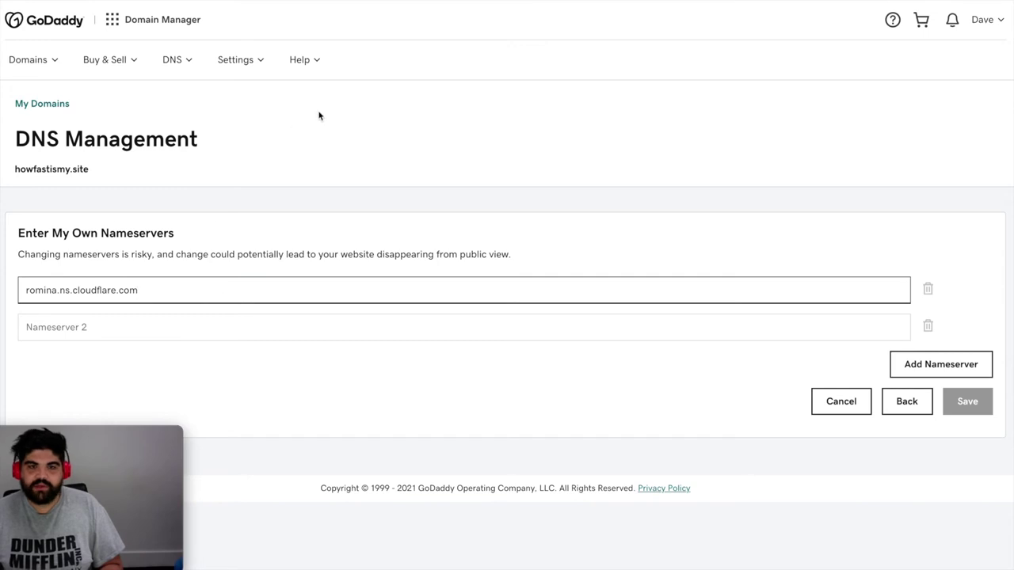
Add sri.ns.cloudflare.com as the second nameserver, save, consent and confirm the update
key("ctrl+Tab")
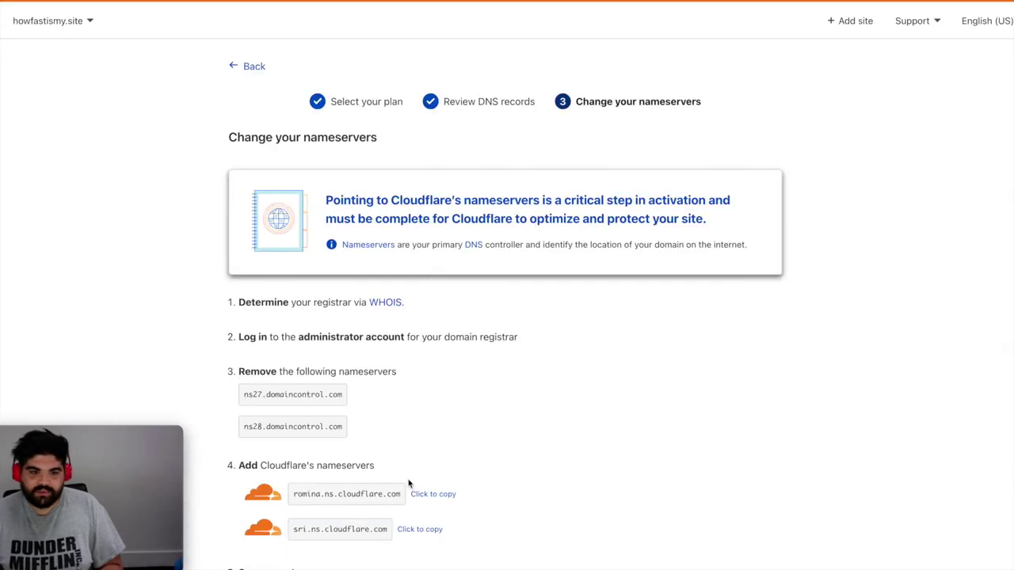
left_click(421, 529)
key("ctrl+shift+Tab")
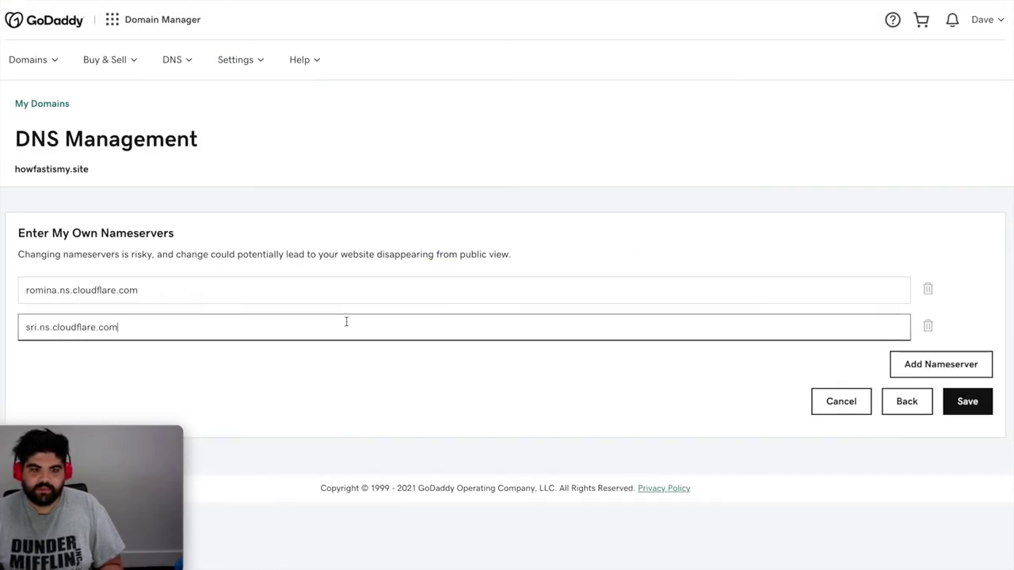
left_click(963, 400)
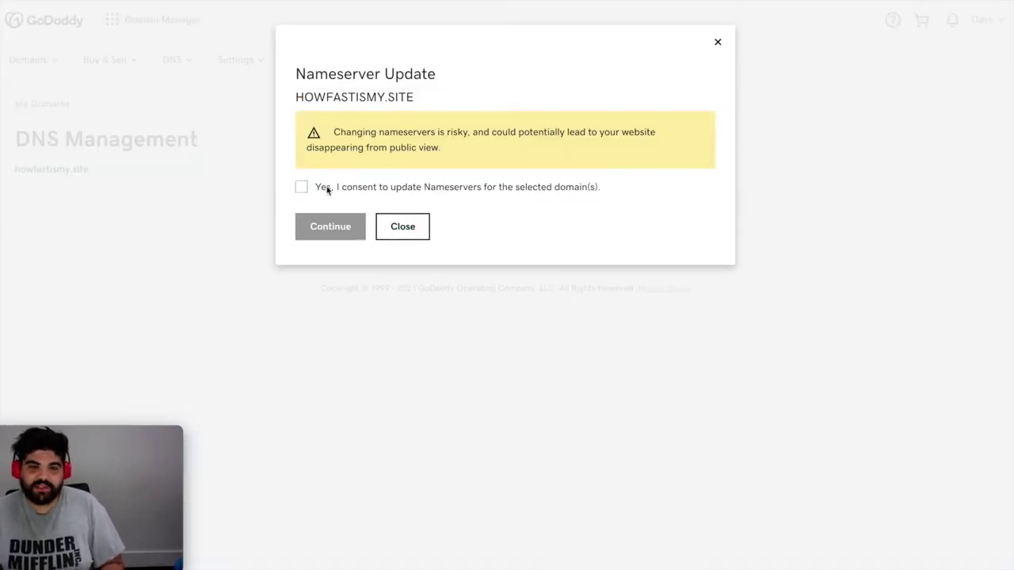
left_click(312, 188)
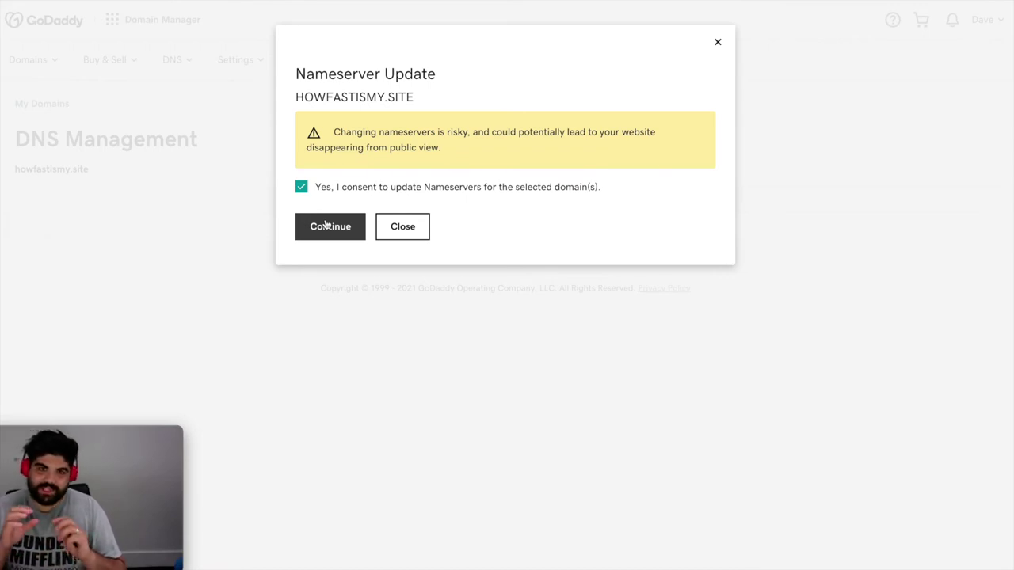
left_click(325, 225)
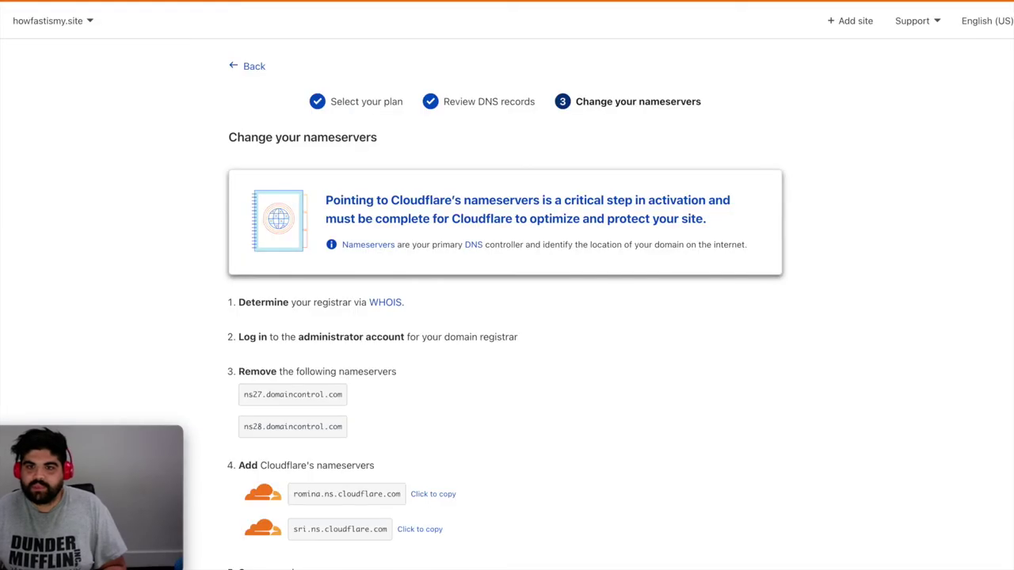
scroll(285, 238, "down", 5)
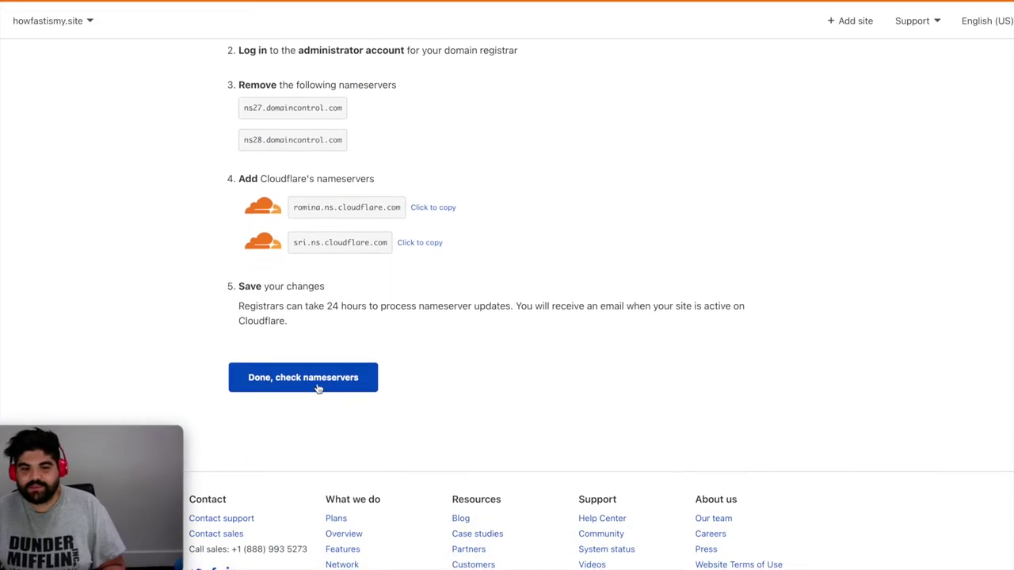
Start the Quick Start Guide, keep Automatic HTTPS Rewrites on and enable Always Use HTTPS
left_click(316, 388)
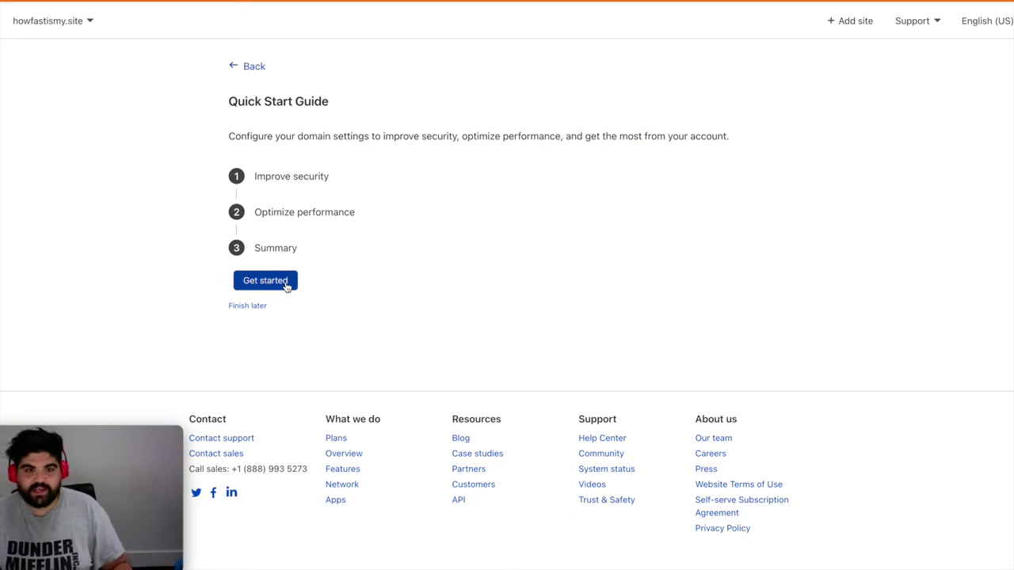
left_click(285, 284)
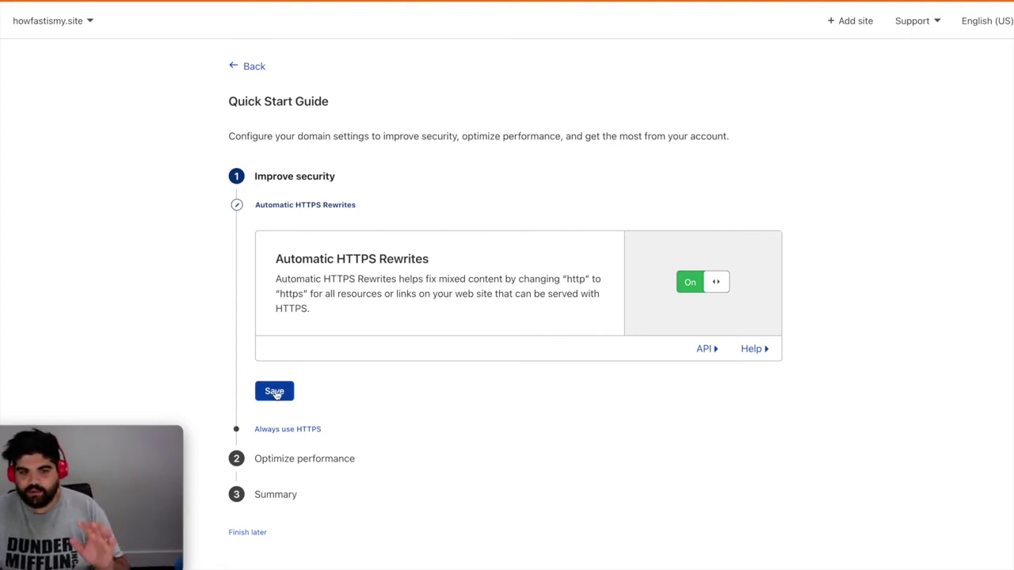
left_click(274, 392)
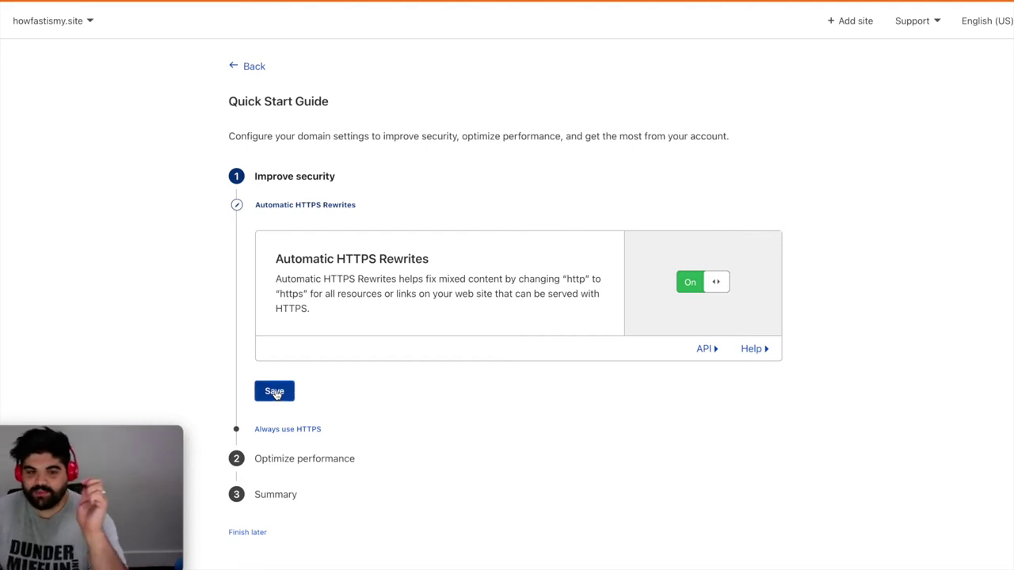
left_click(715, 299)
left_click(333, 424)
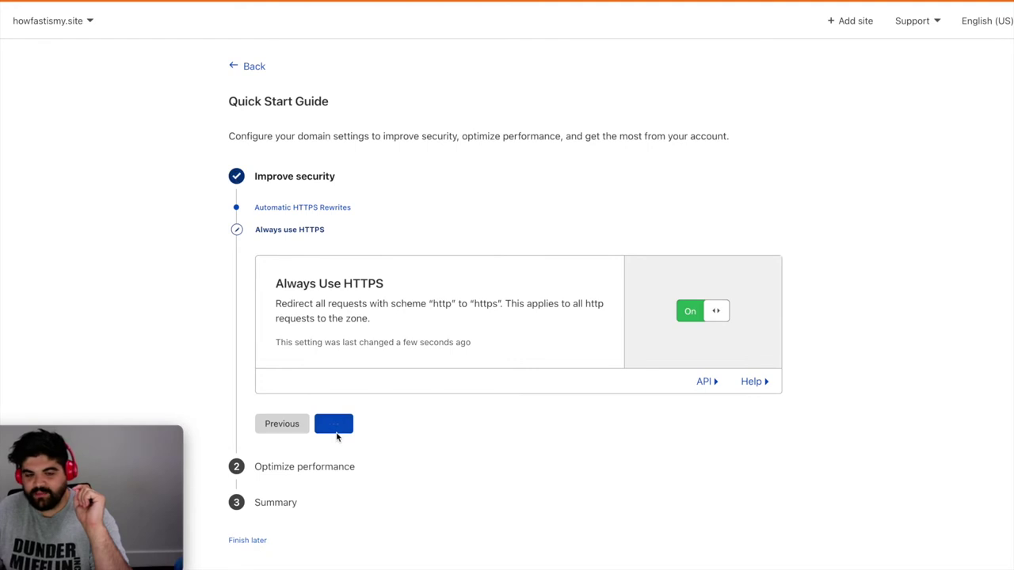
Enable Auto Minify for JavaScript, CSS and HTML, and keep Brotli compression on
left_click(679, 306)
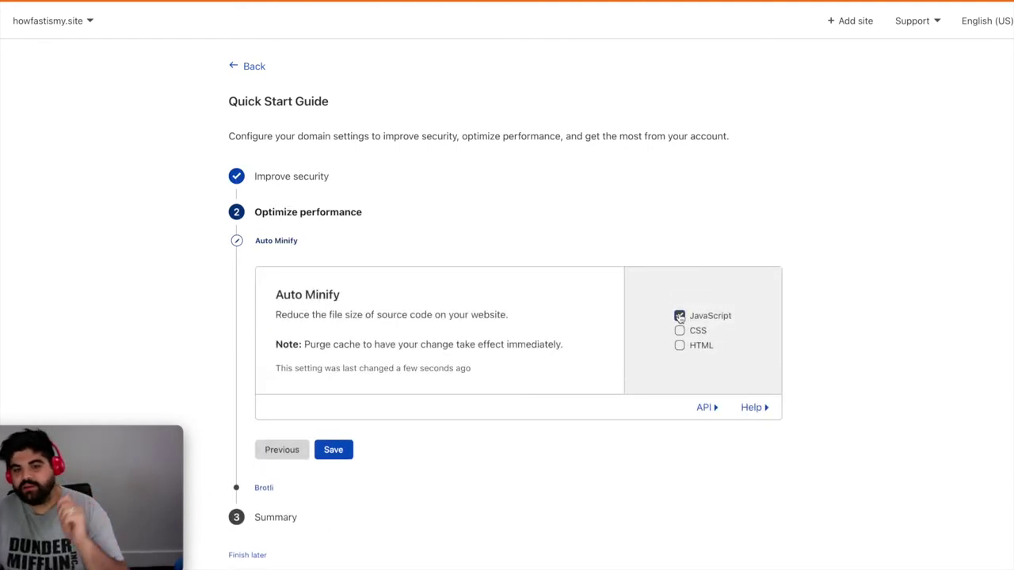
left_click(679, 330)
left_click(680, 346)
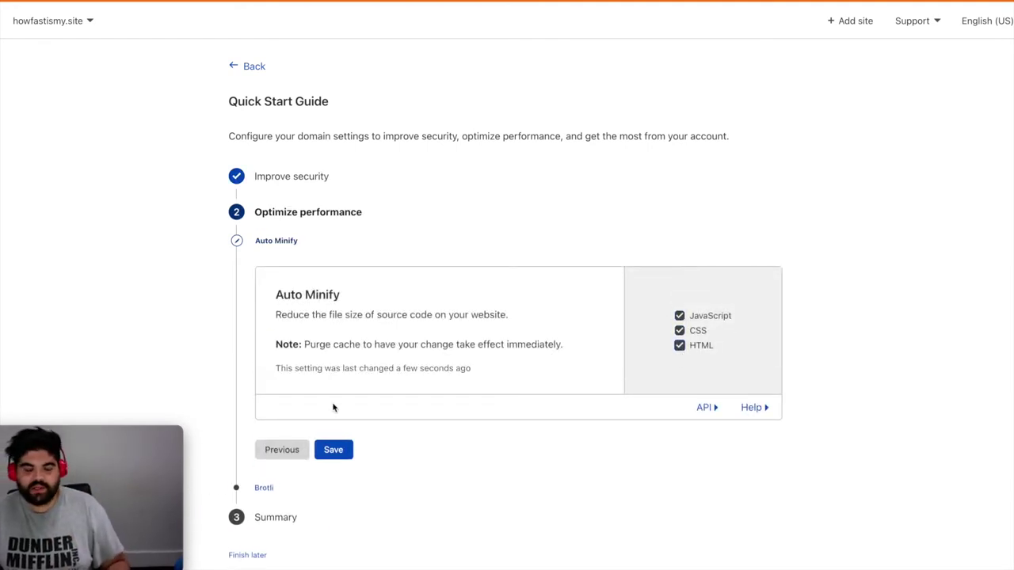
left_click(333, 449)
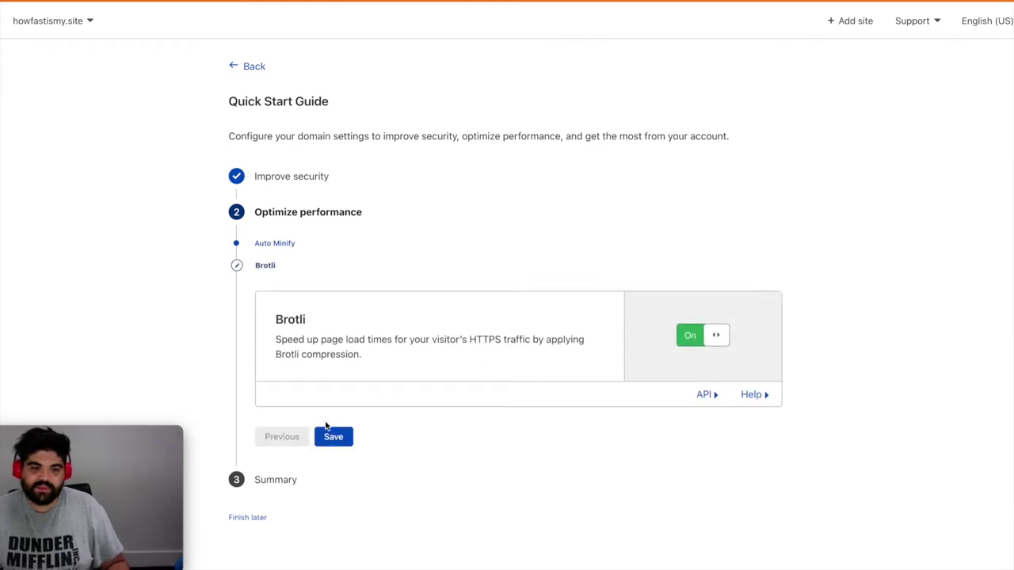
left_click(342, 437)
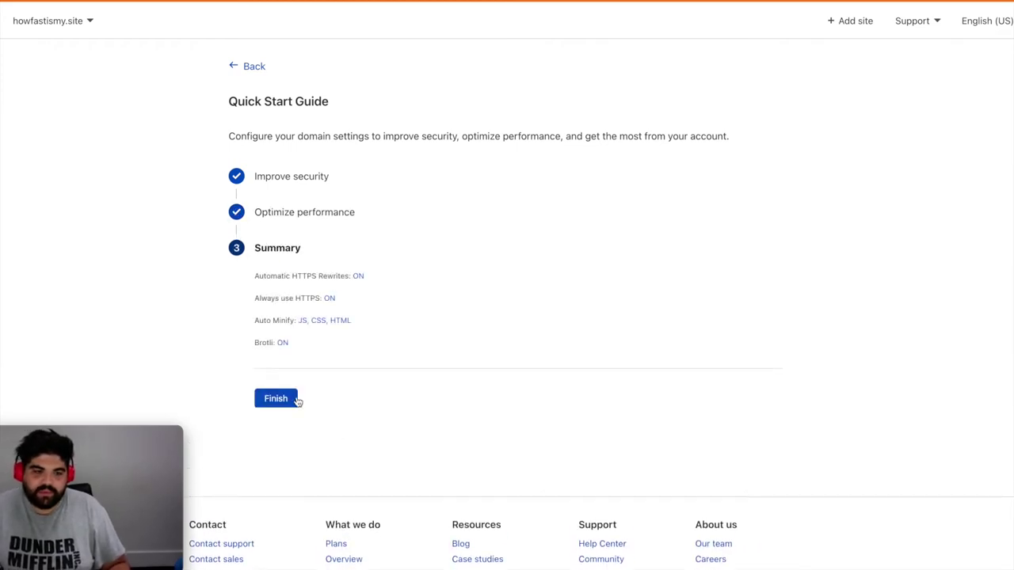
Finish the Quick Start Guide and reload Overview until it confirms howfastismy.site is protected
left_click(287, 399)
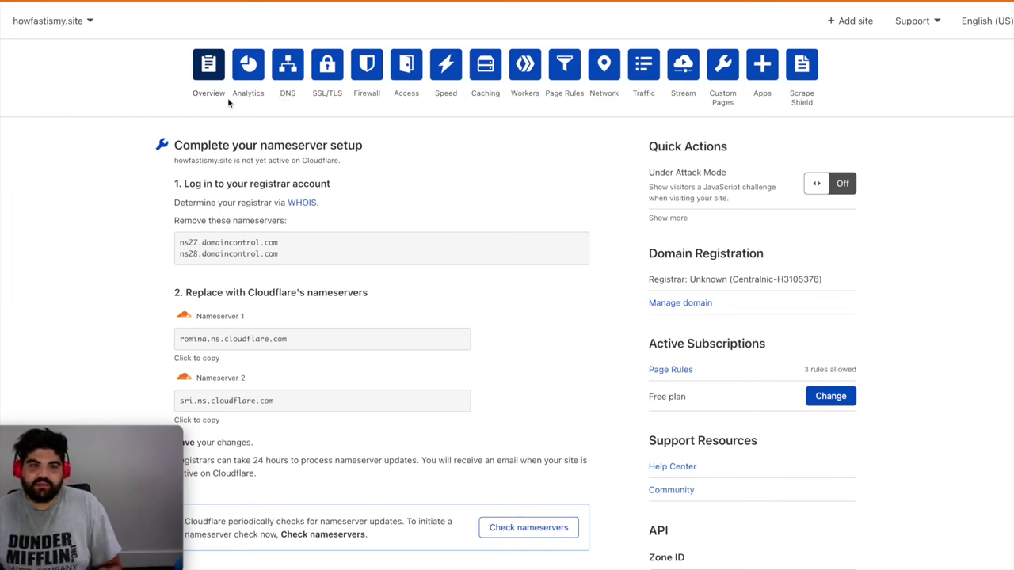
scroll(223, 420, "down", 1)
scroll(222, 420, "down", 2)
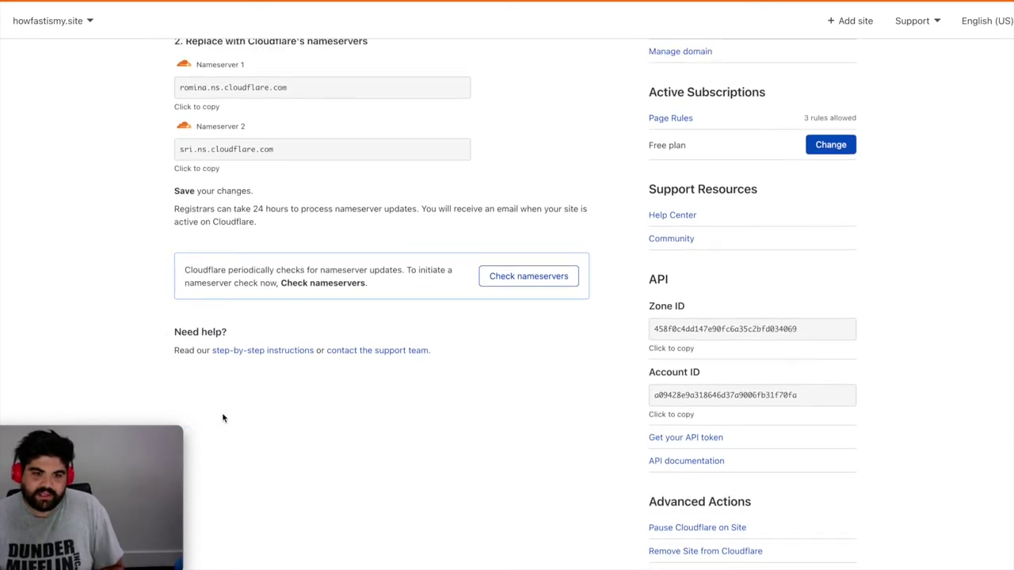
scroll(222, 416, "up", 2)
scroll(388, 182, "up", 2)
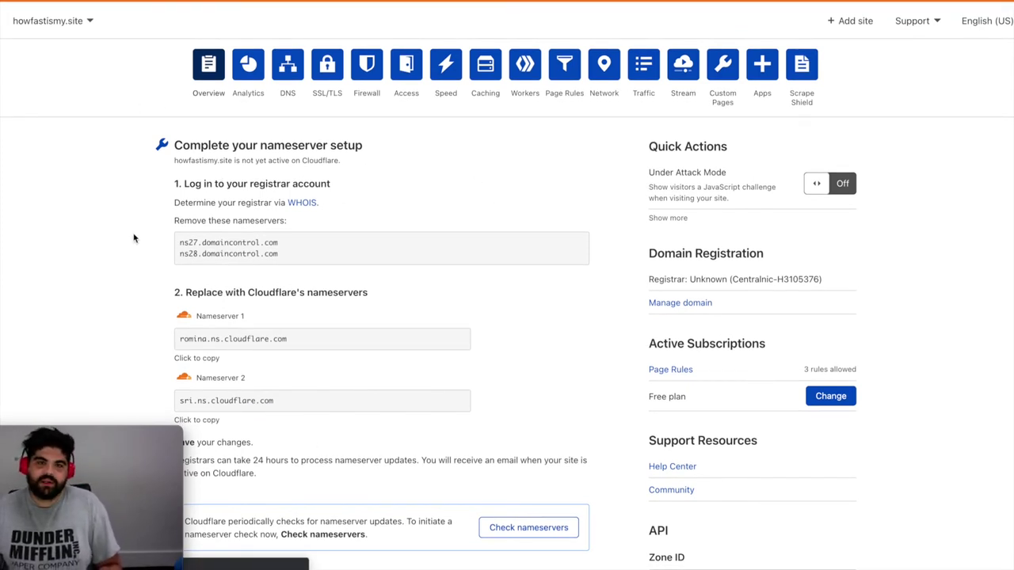
key("super+r")
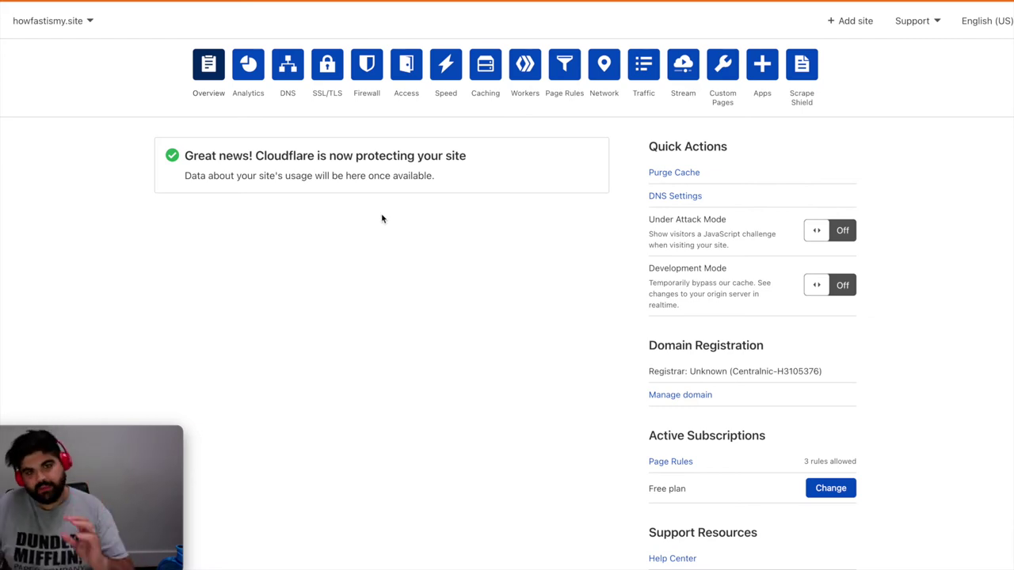
Check that the SSL/TLS encryption mode is Full (strict)
left_click(327, 70)
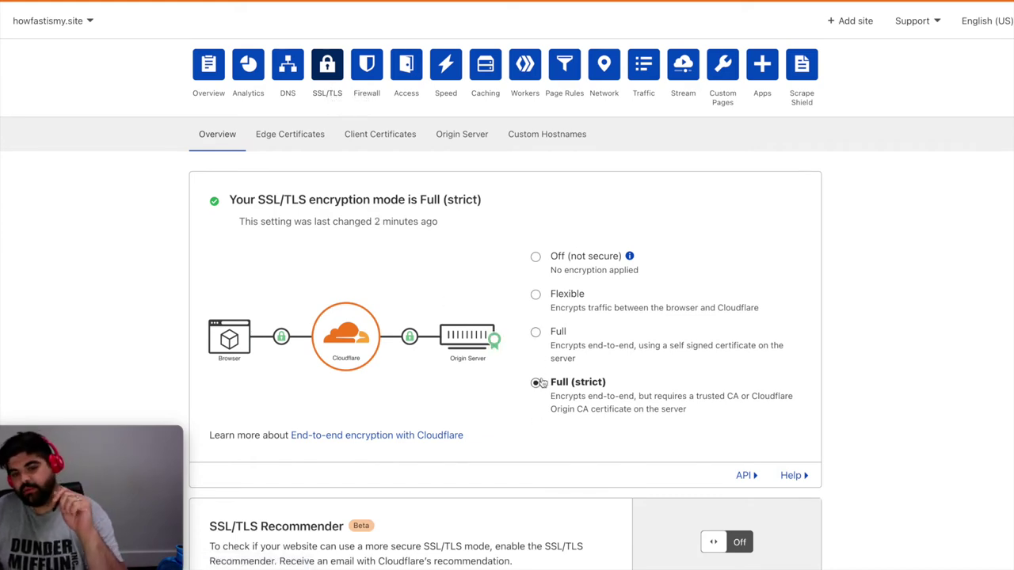
scroll(265, 234, "down", 1)
scroll(267, 230, "up", 1)
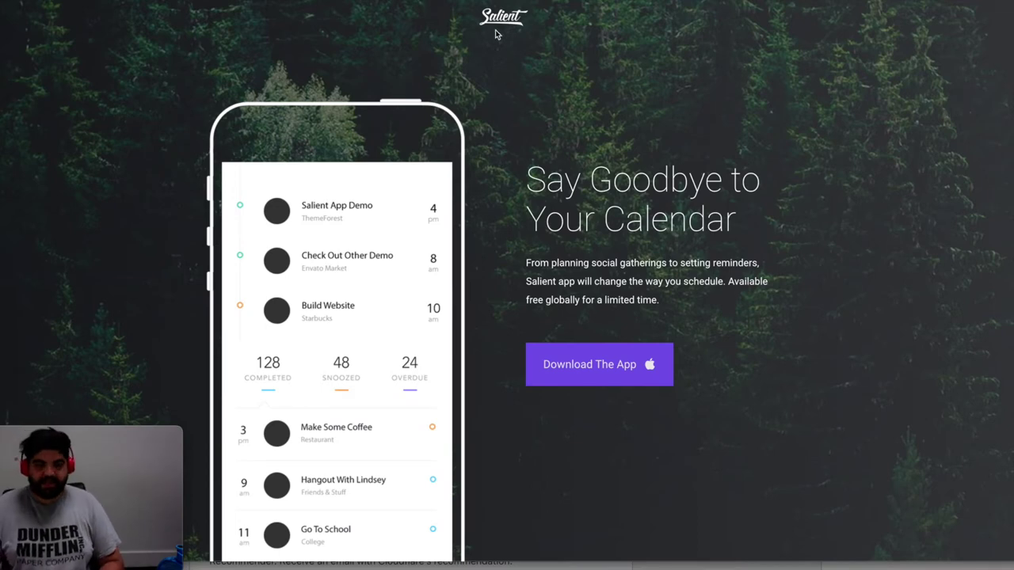
Reload the live site to check it, close its tab, and return to the site overview
left_click(497, 24)
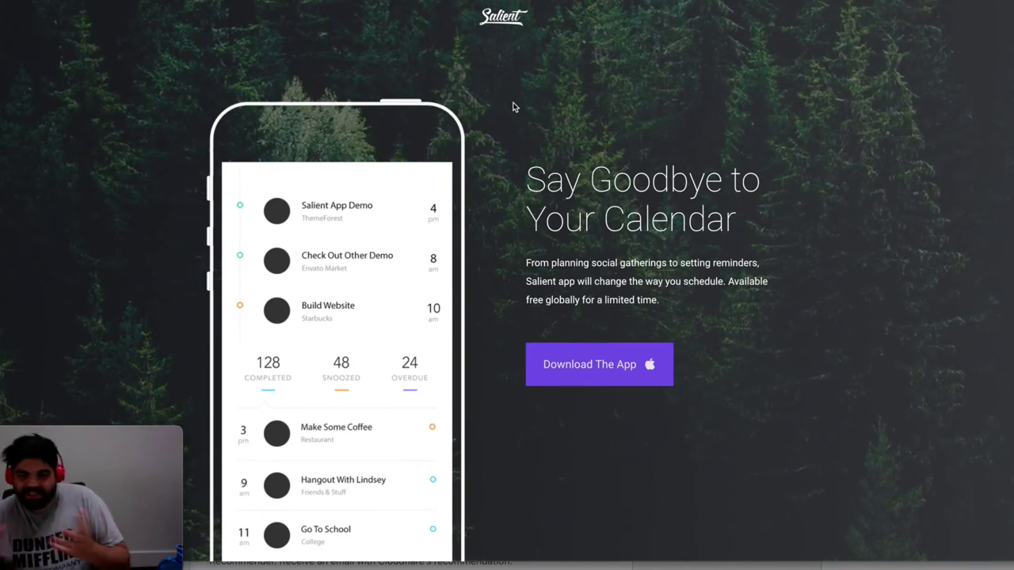
key("ctrl+w")
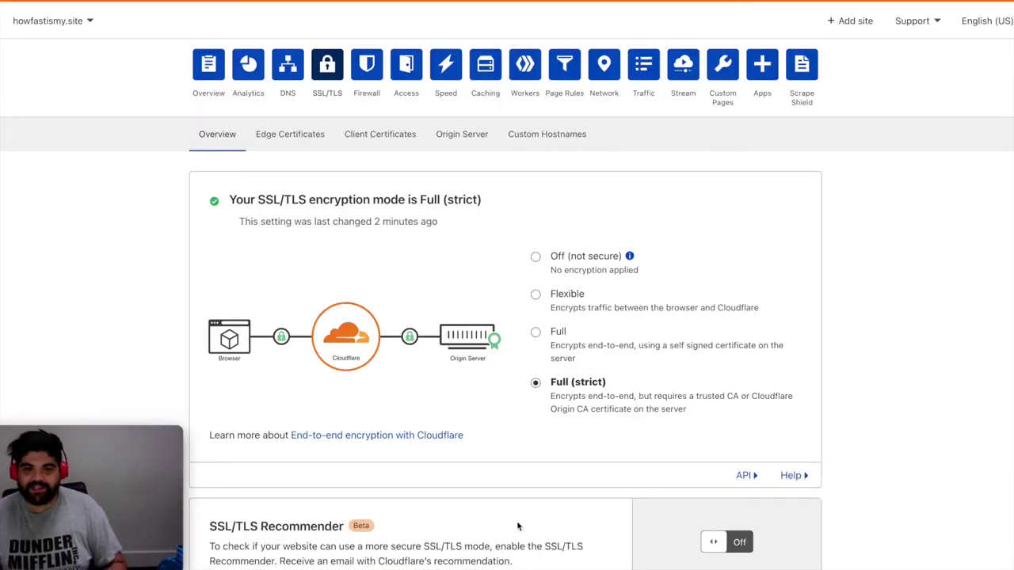
key("ctrl+t")
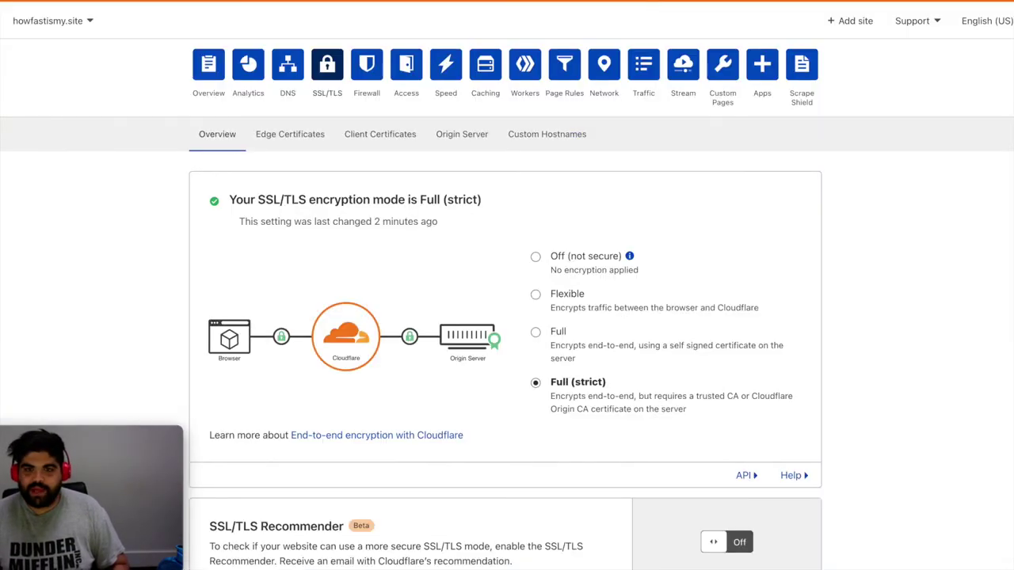
left_click(207, 68)
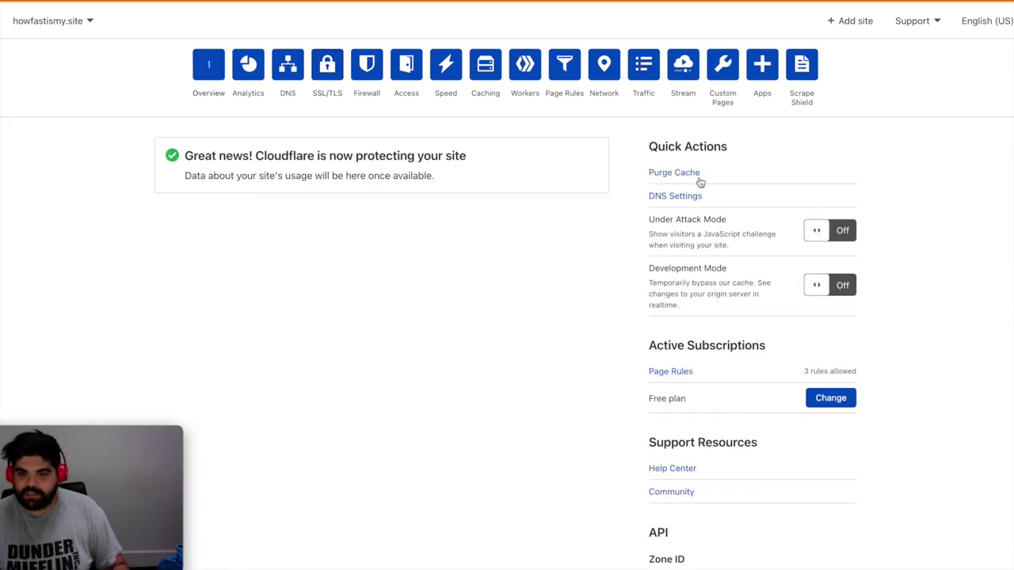
Purge Everything from howfastismy.site's Cloudflare cache and confirm the purge
left_click(672, 172)
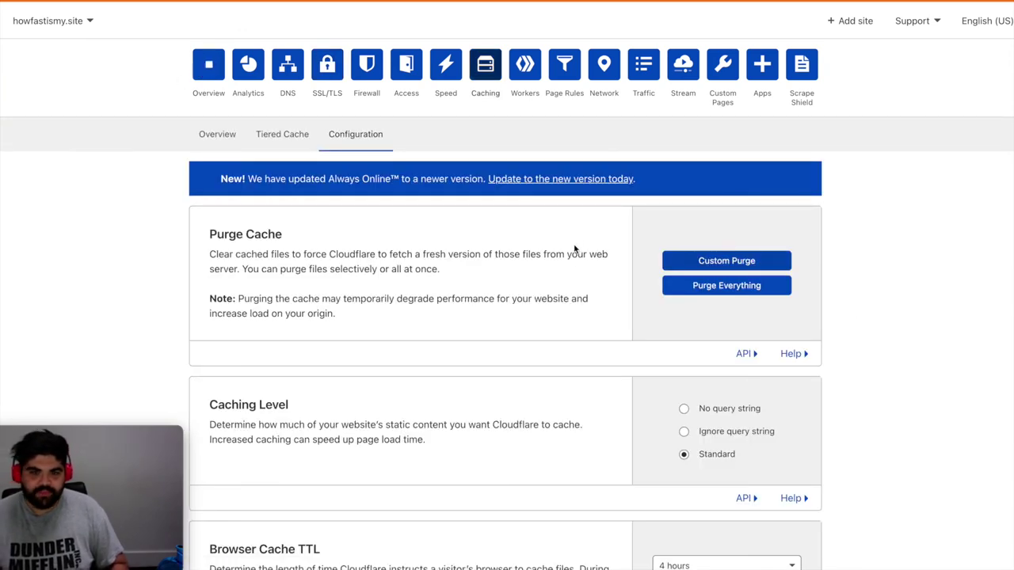
left_click(728, 286)
left_click(632, 333)
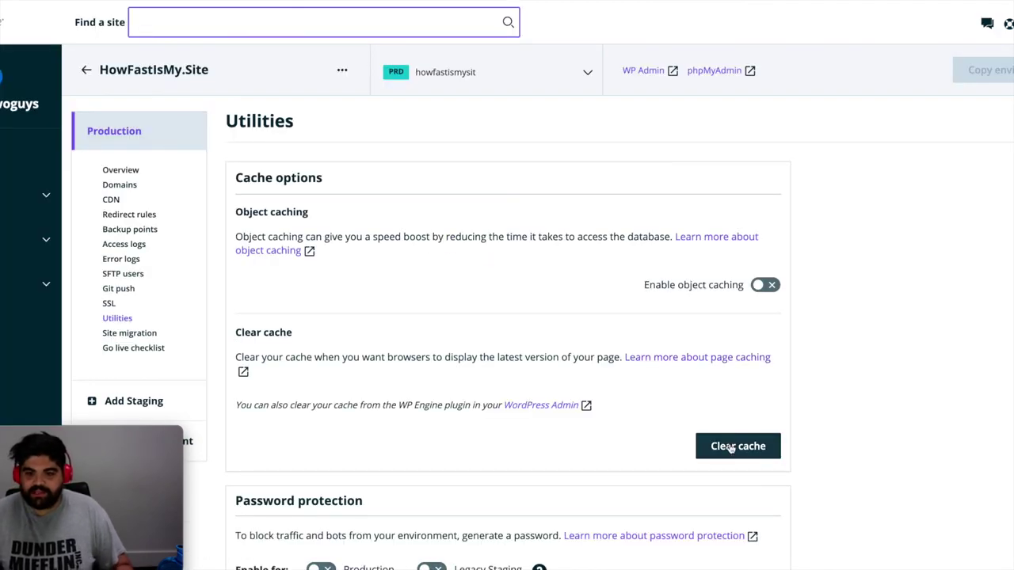
Clear the WP Engine page cache for the HowFastIsMy.Site production environment once more
left_click(735, 446)
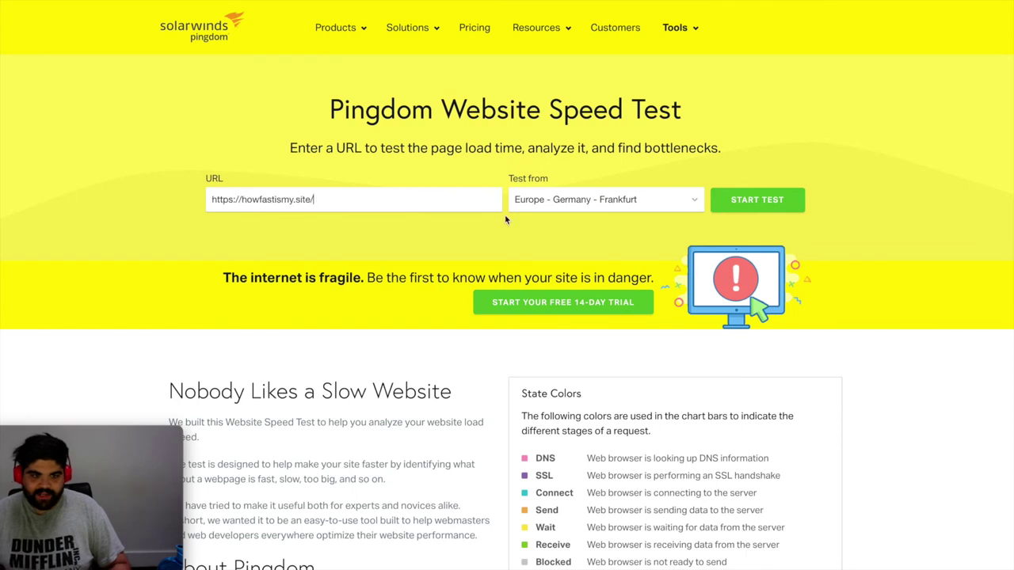
left_click(600, 207)
left_click(567, 333)
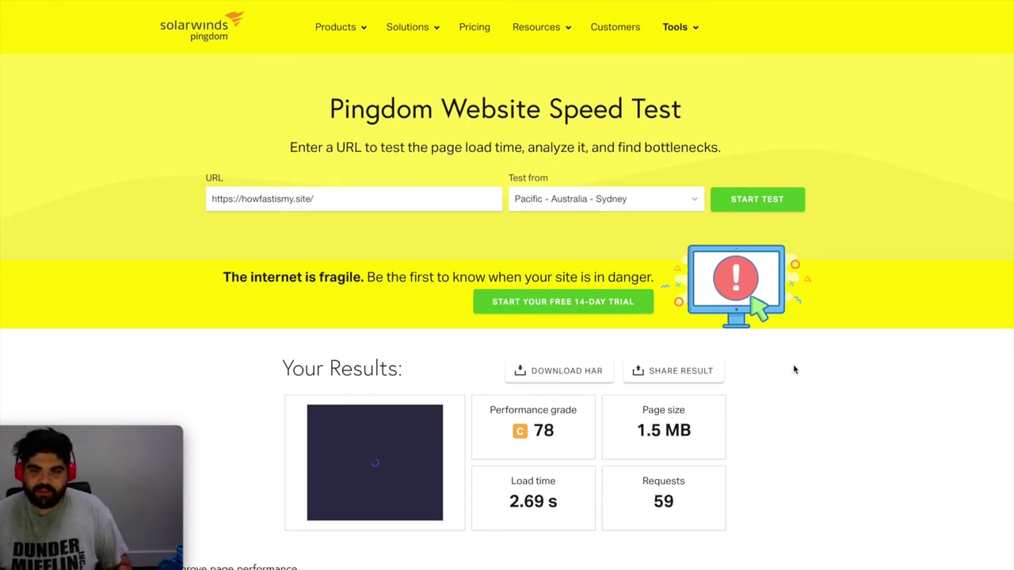
left_click(757, 199)
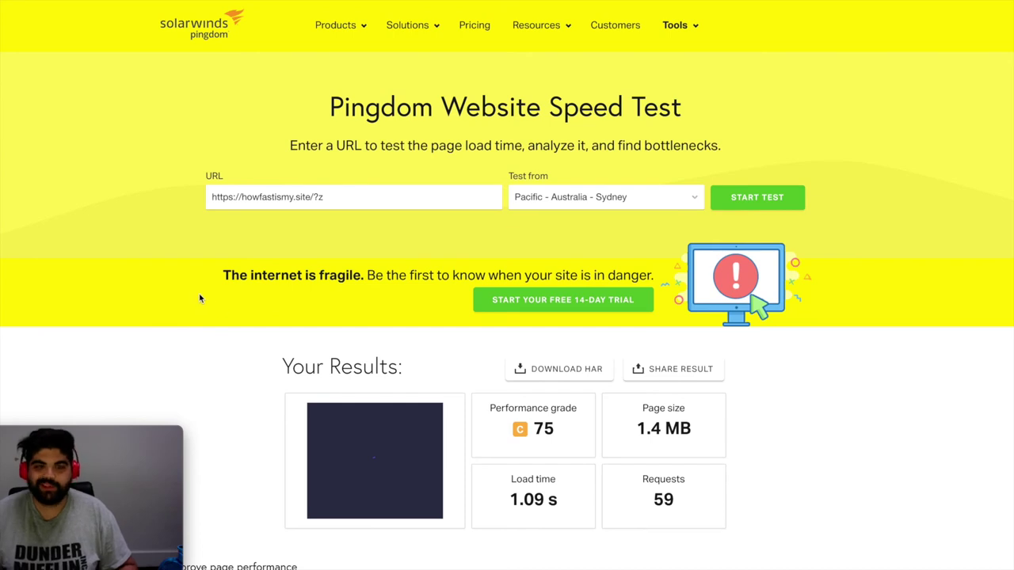
scroll(270, 325, "down", 3)
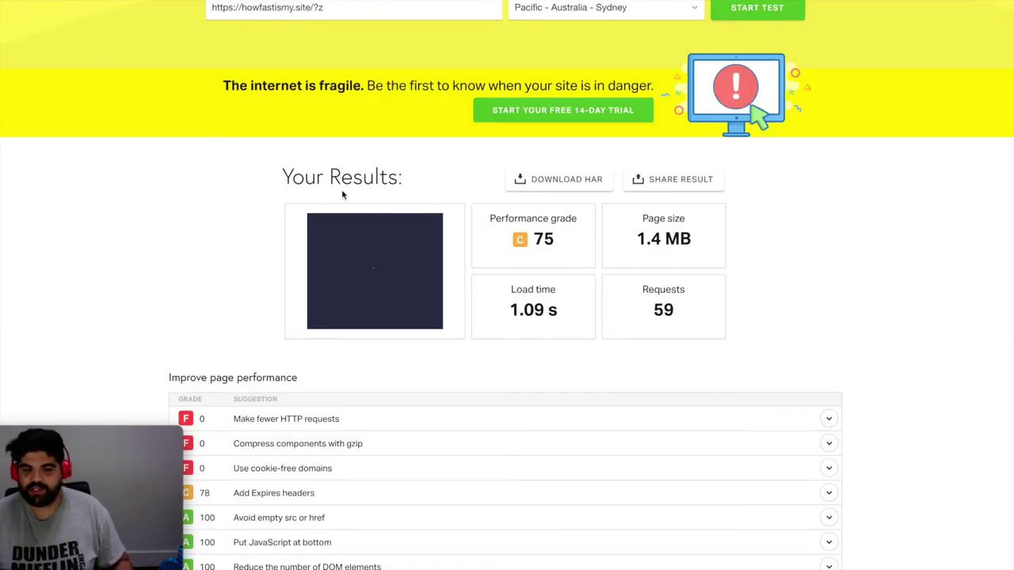
Raise the File requests Entries per page value above ten
scroll(340, 195, "down", 6)
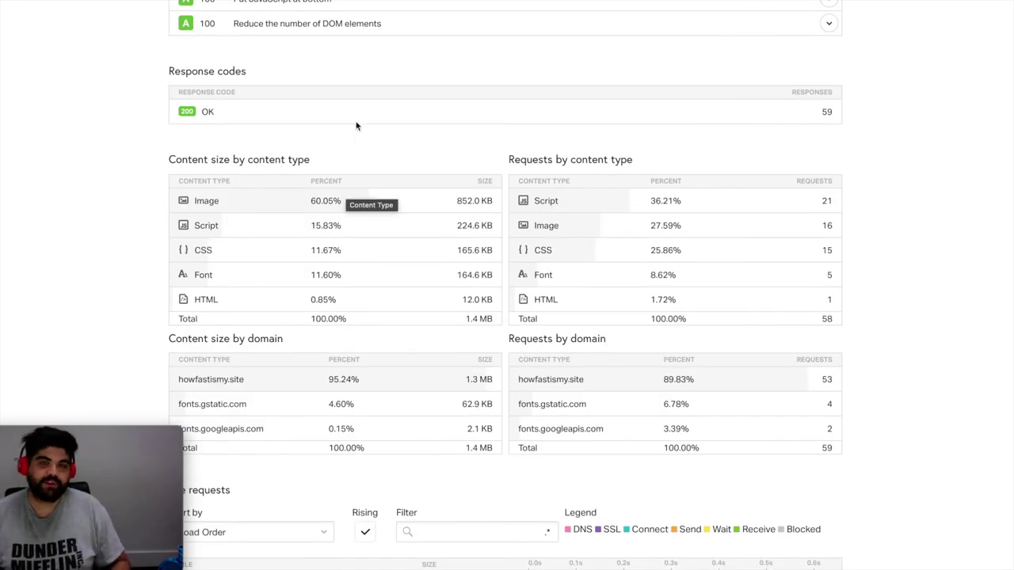
scroll(355, 147, "down", 2)
scroll(355, 148, "up", 3)
scroll(356, 148, "down", 2)
scroll(357, 149, "down", 5)
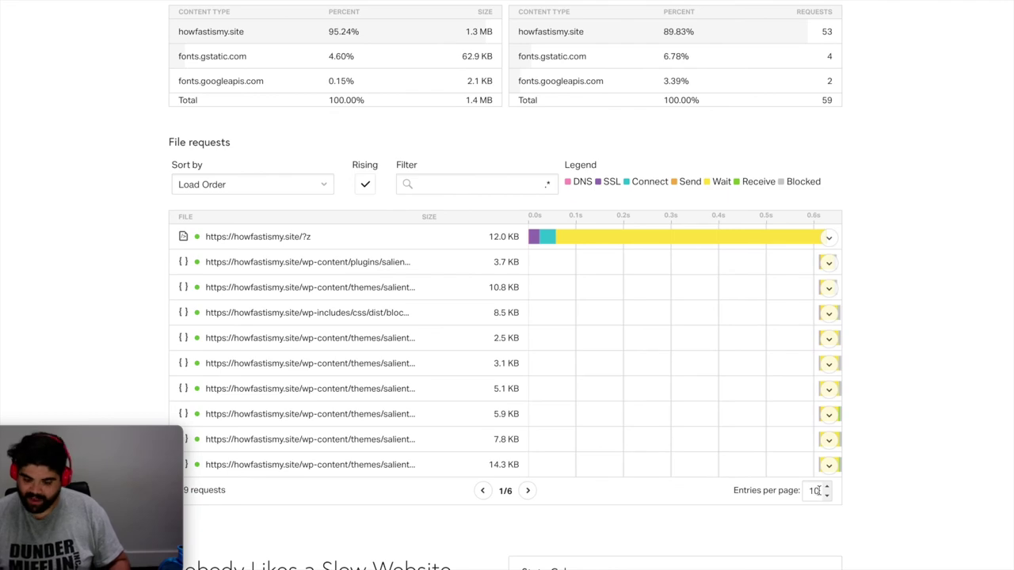
left_click(813, 491)
type("0")
Inspect the timing bars of the listed file requests in the waterfall
scroll(887, 396, "up", 15)
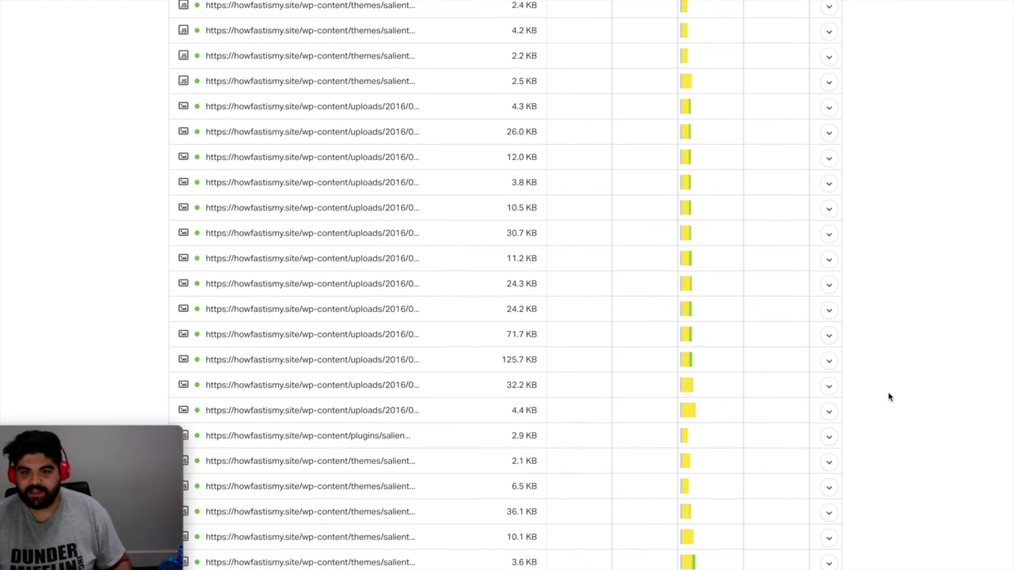
scroll(888, 397, "up", 1)
mouse_move(590, 168)
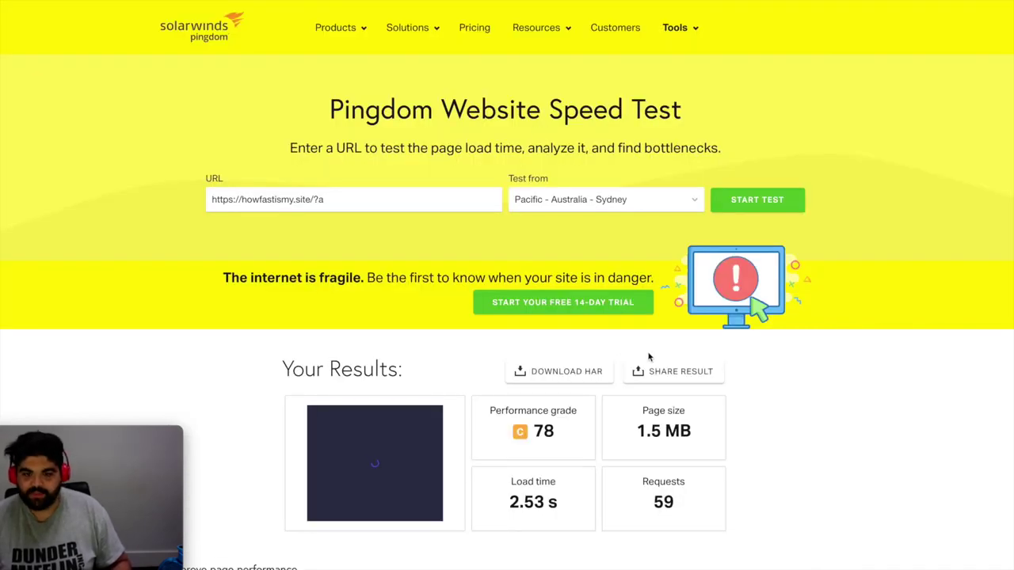
scroll(647, 356, "down", 12)
mouse_move(626, 309)
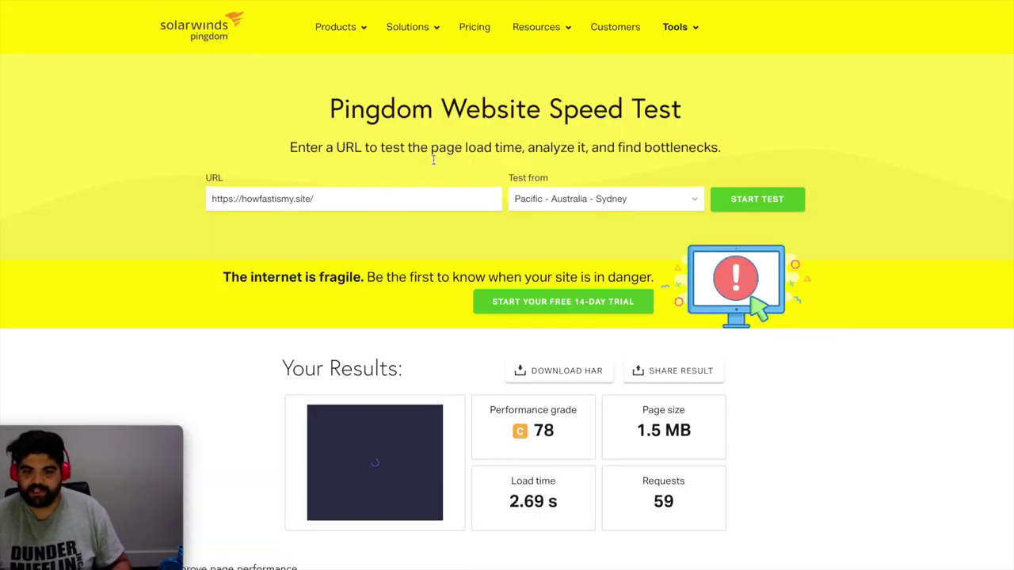
scroll(785, 412, "down", 8)
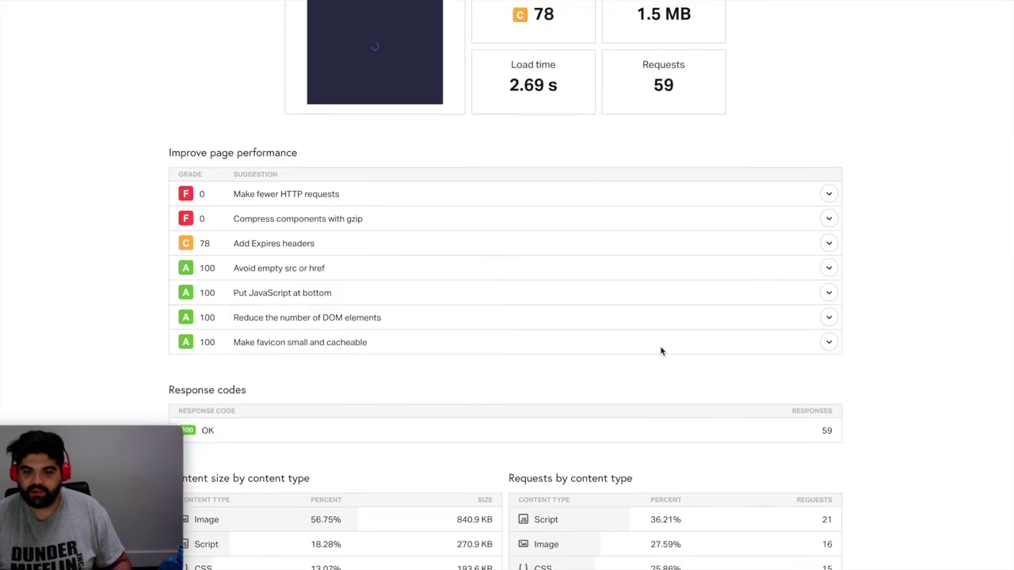
scroll(583, 356, "down", 3)
mouse_move(590, 489)
scroll(590, 489, "down", 1)
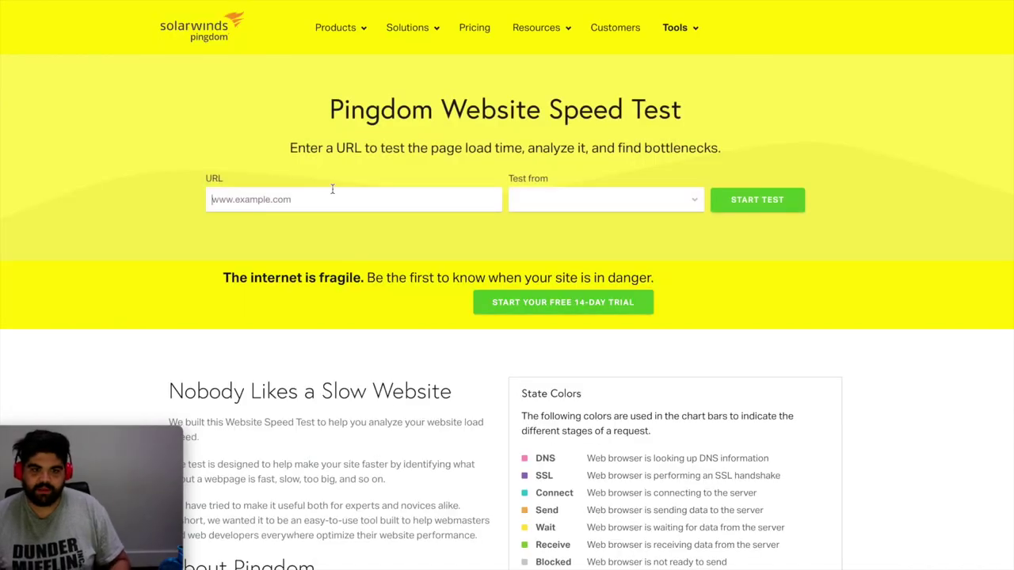
left_click(331, 194)
type("https://howfastismy.site/")
type("?")
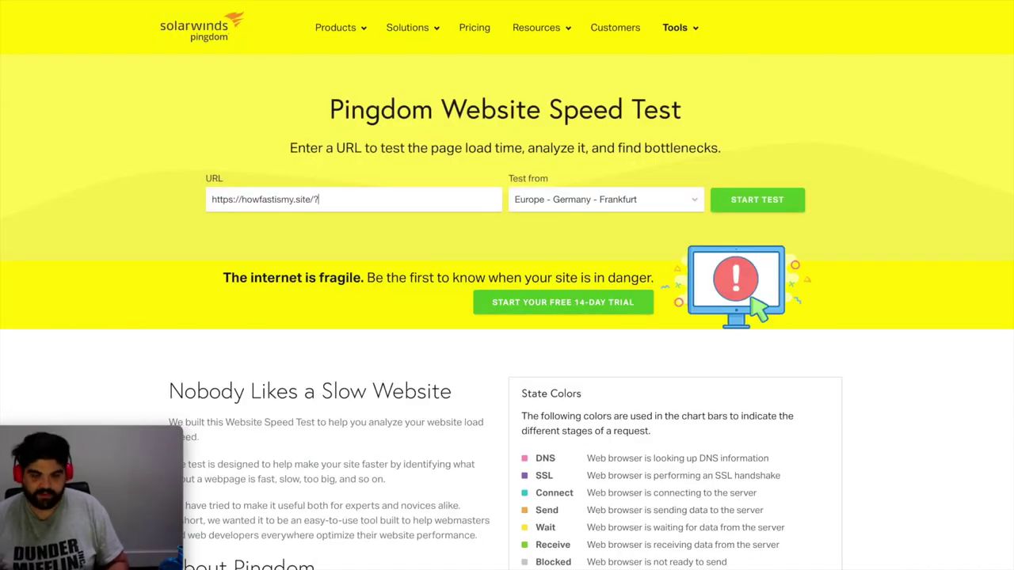
type("m")
key("Return")
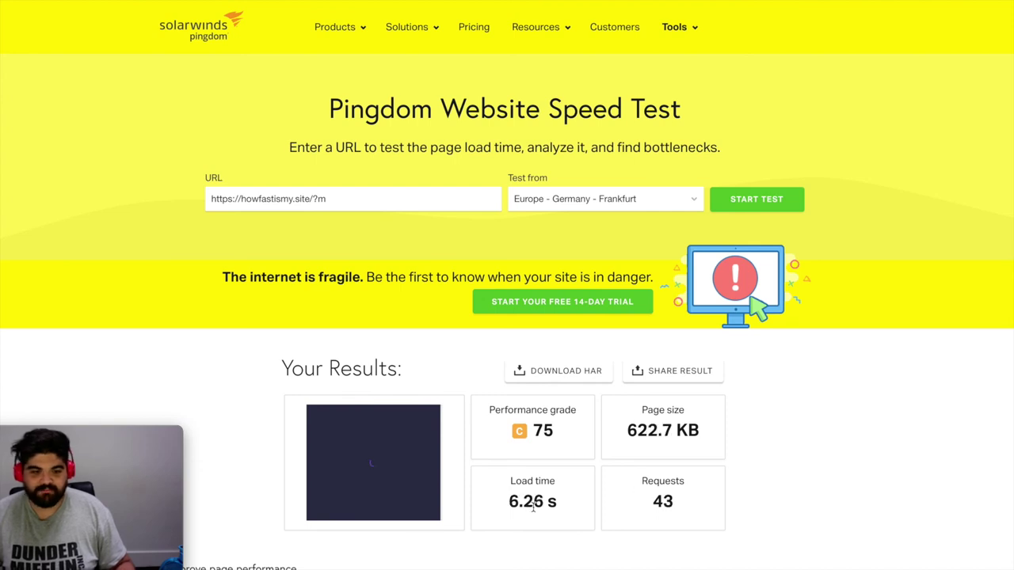
Rerun the /?m test from Pacific - Australia - Sydney
left_click(601, 211)
left_click(590, 341)
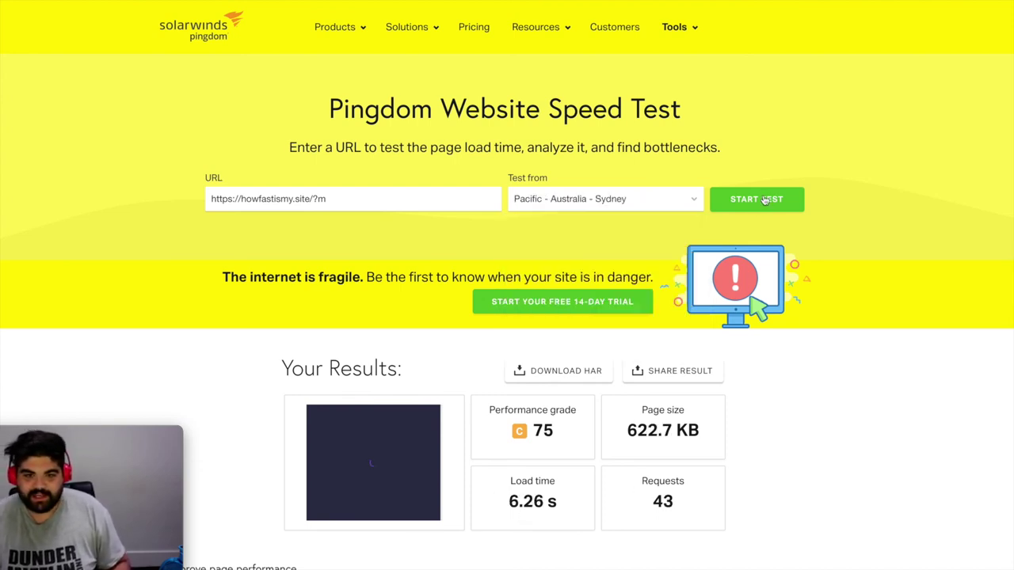
left_click(761, 201)
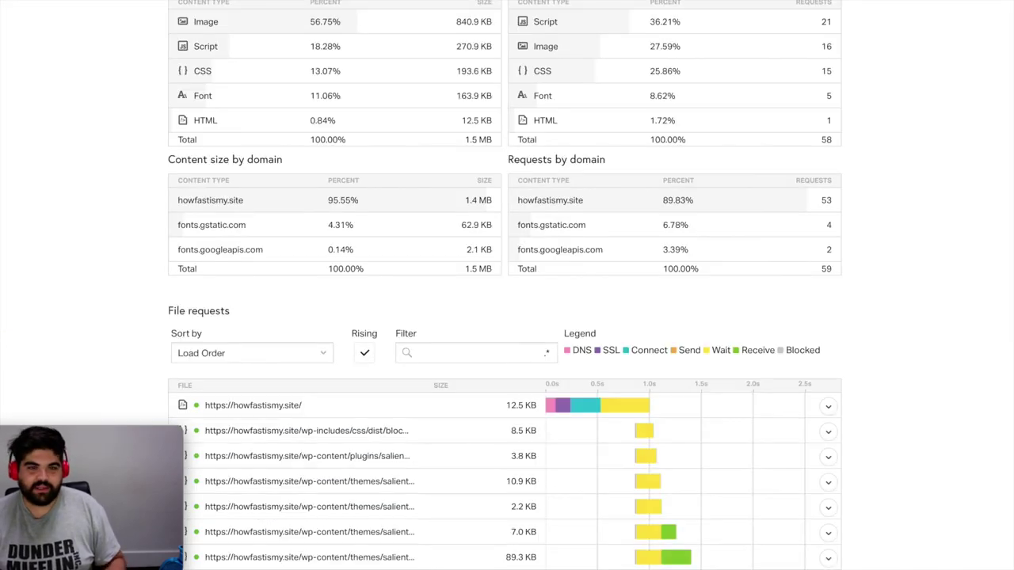
Review the Sydney /?m results: grade C 75, 568.0 KB, 1.53 s load
scroll(151, 41, "up", 3)
scroll(151, 41, "up", 10)
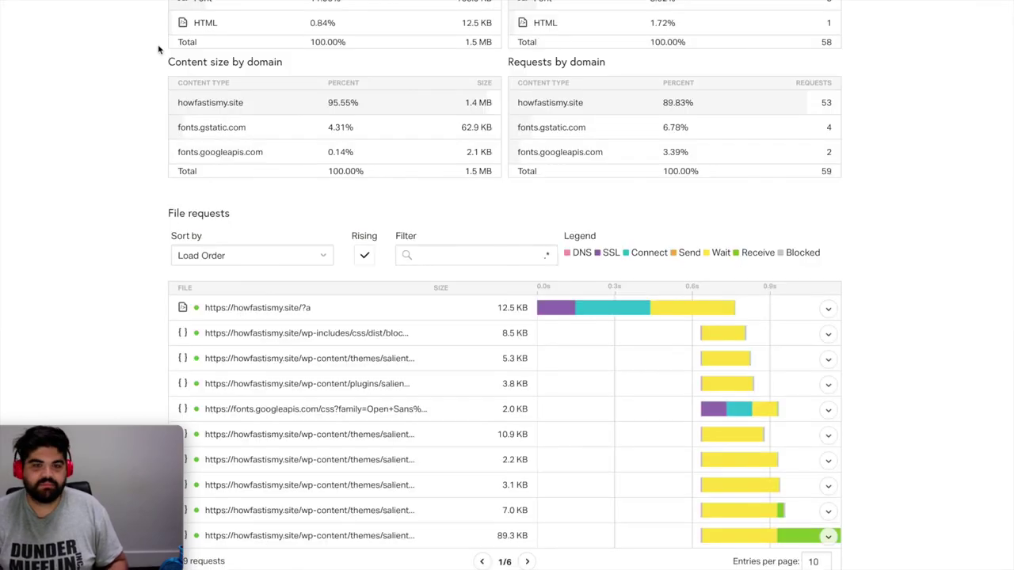
scroll(158, 46, "down", 3)
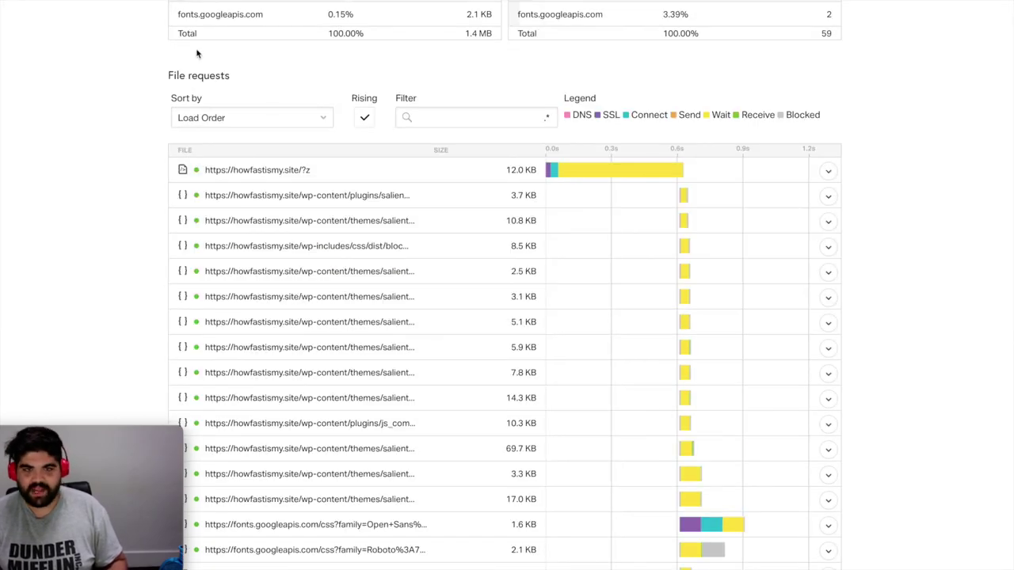
scroll(494, 55, "up", 4)
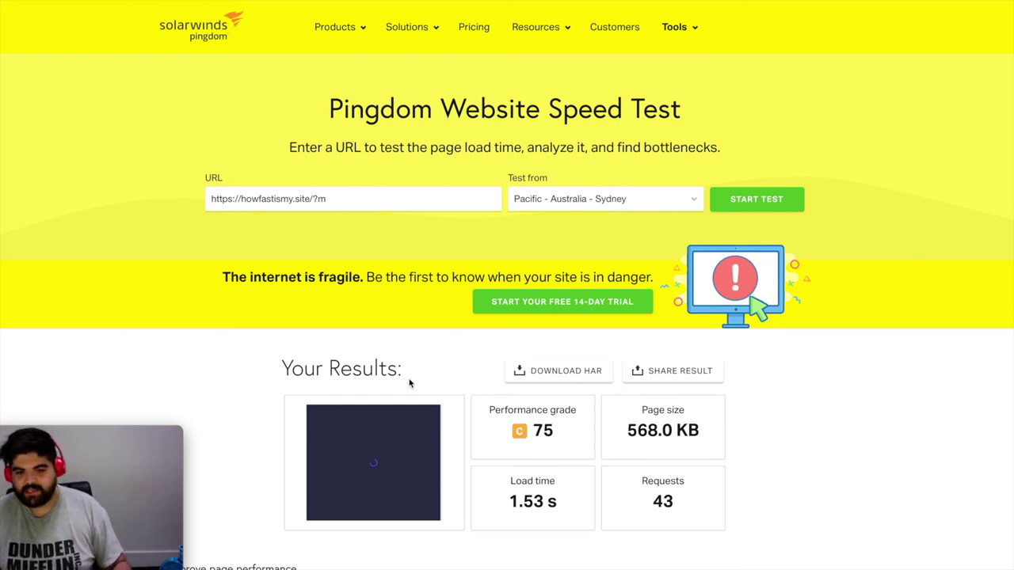
scroll(410, 382, "down", 2)
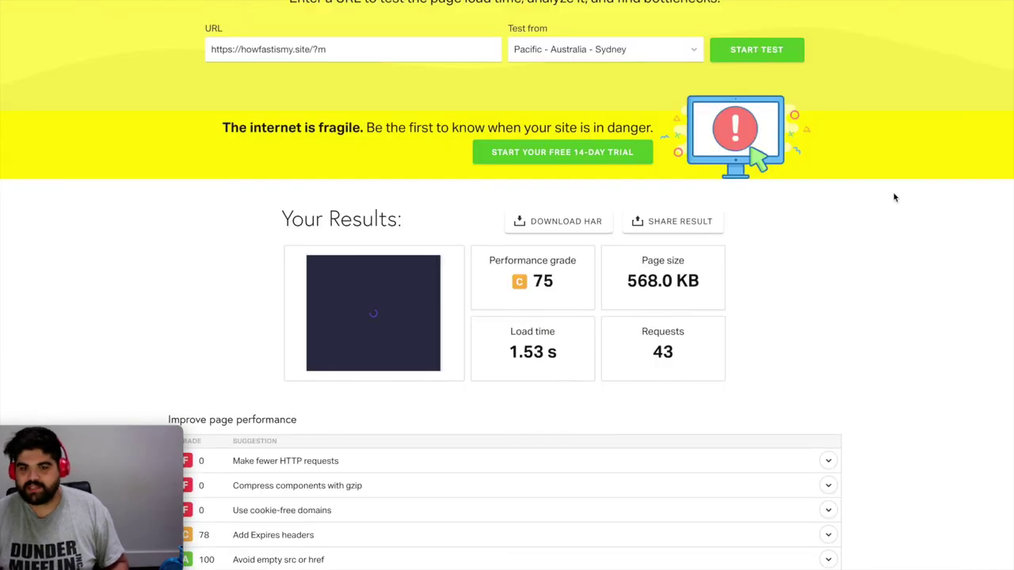
scroll(892, 196, "down", 10)
scroll(893, 200, "down", 1)
mouse_move(751, 334)
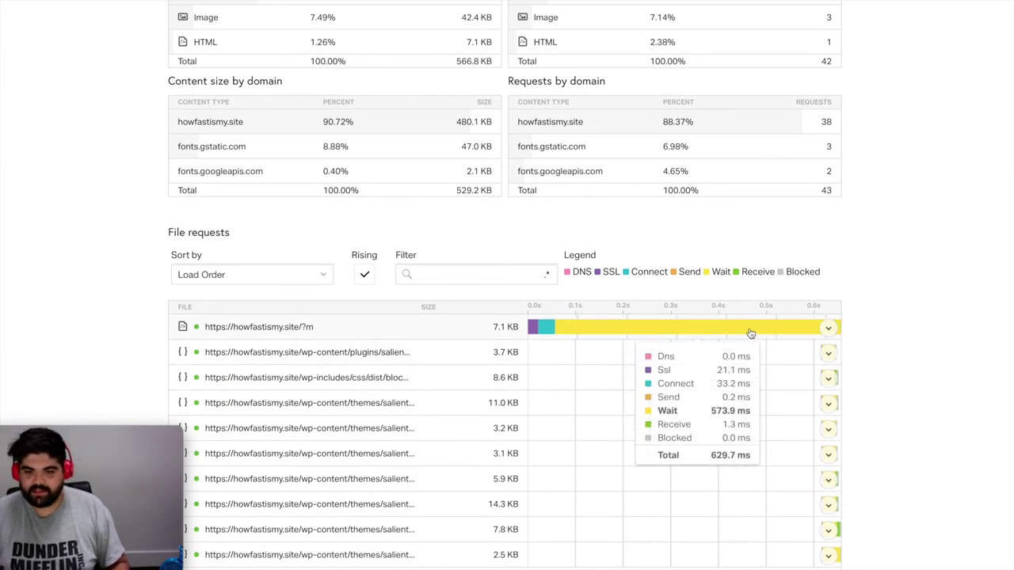
scroll(894, 344, "down", 5)
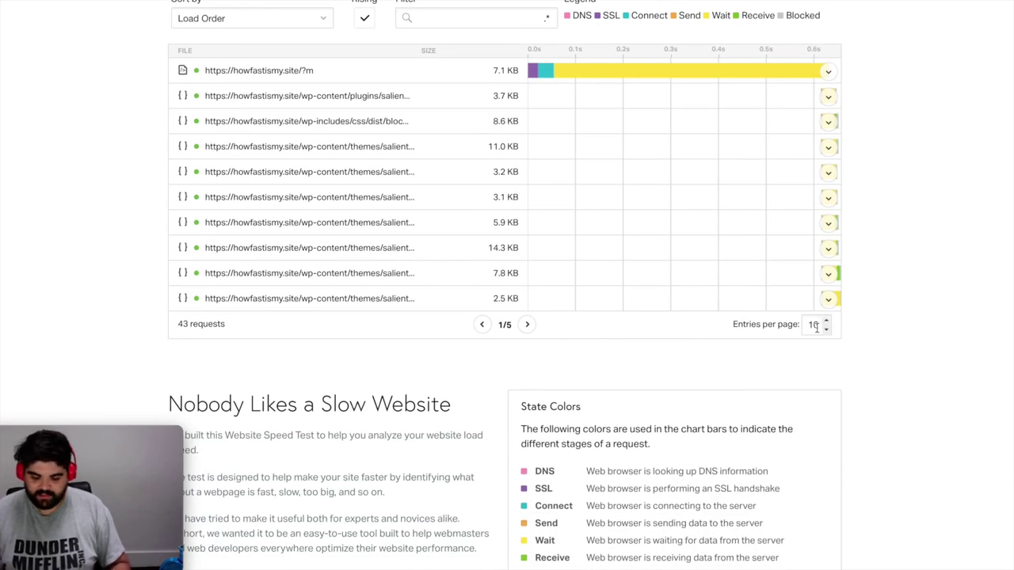
Set Entries per page to 43 to list all file requests, then return to the summary
double_click(816, 327)
type("43")
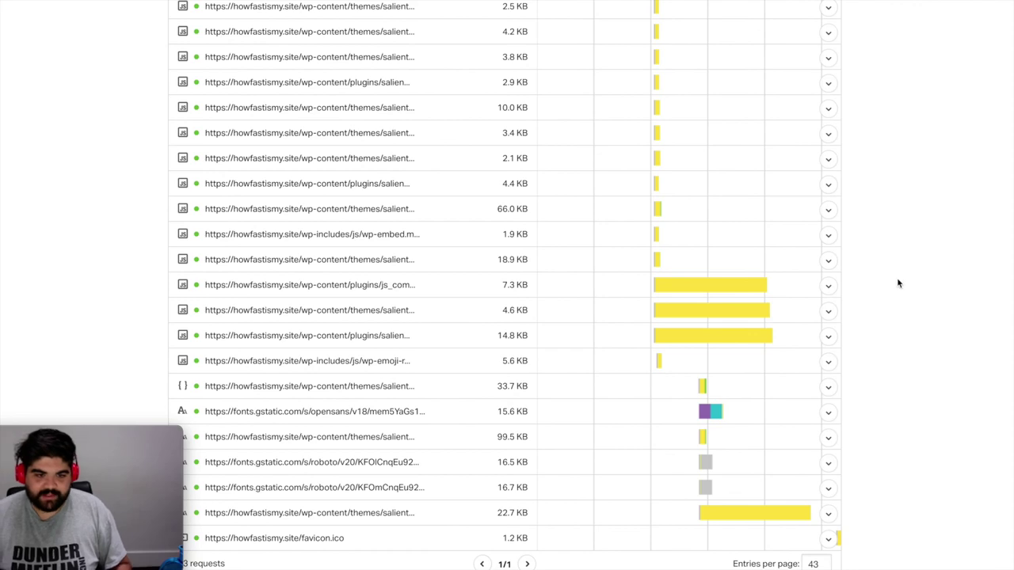
scroll(400, 362, "down", 2)
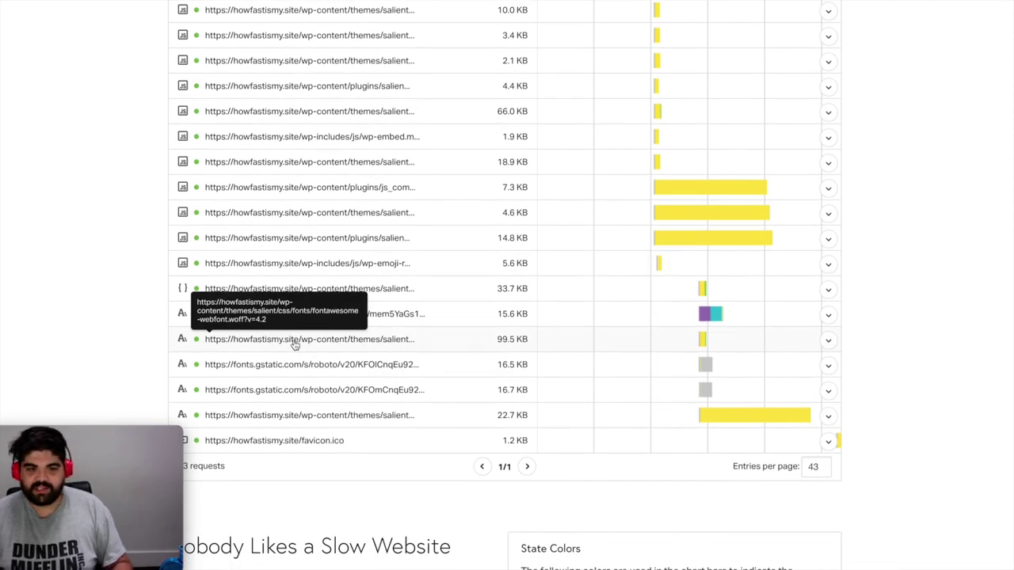
scroll(114, 181, "up", 10)
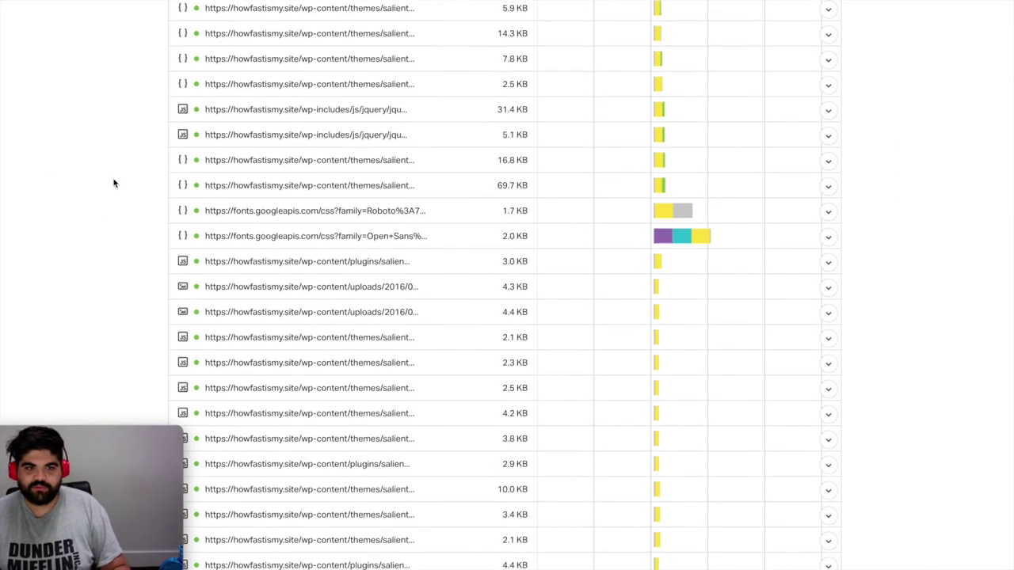
scroll(114, 183, "up", 5)
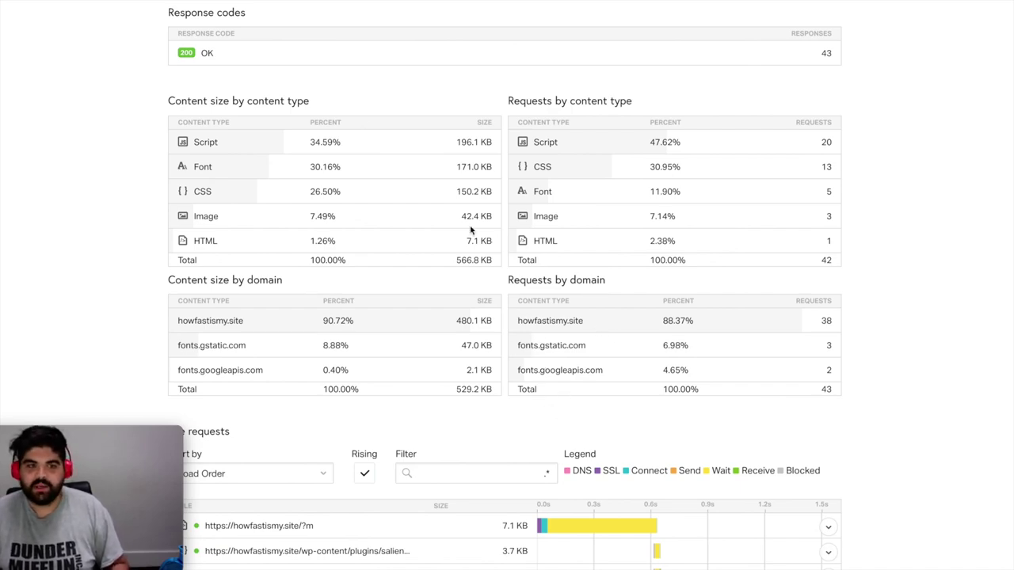
scroll(369, 138, "up", 10)
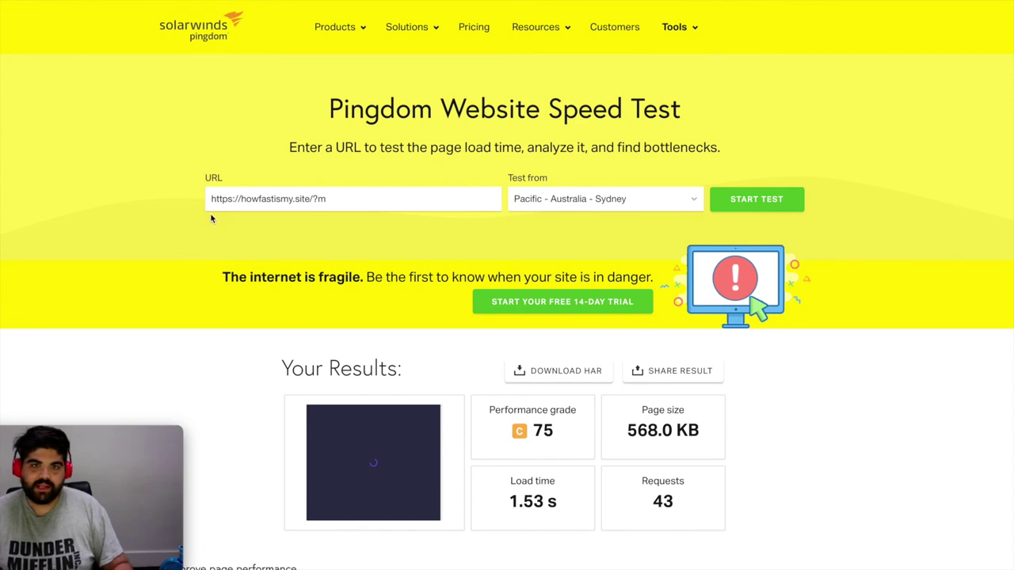